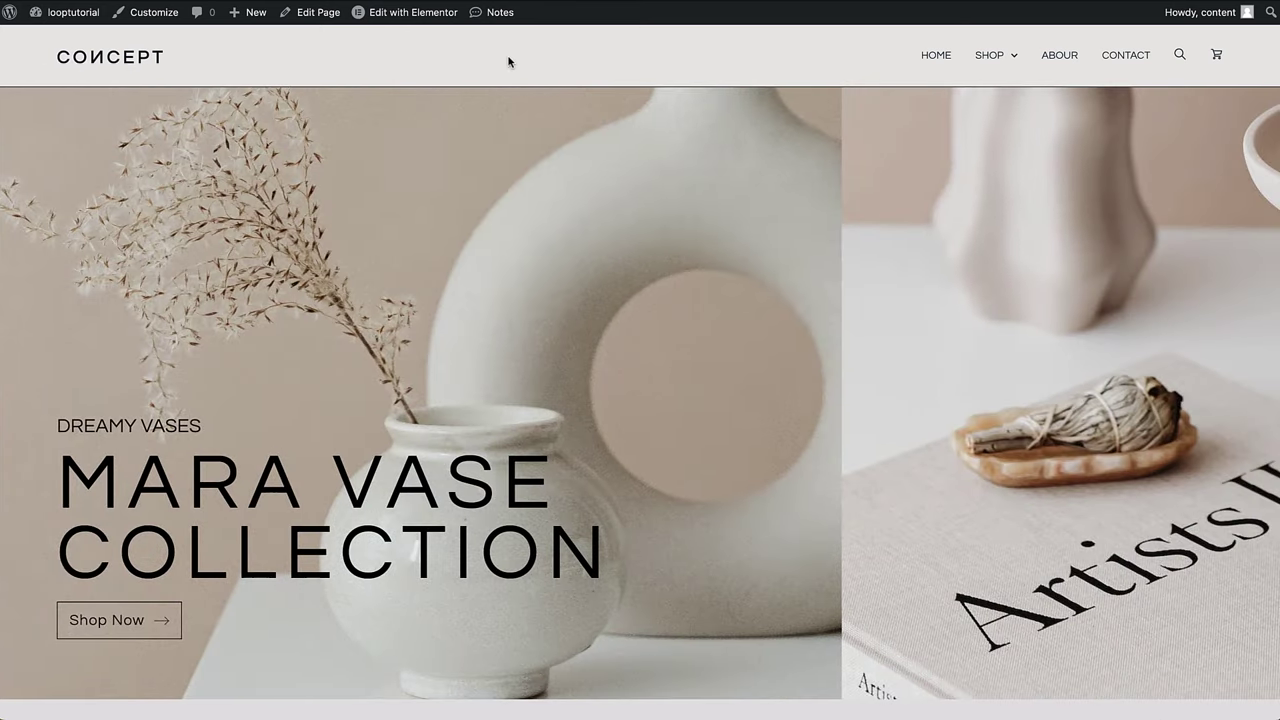
# - Open the Mara Vase Collection landing page and examine its hero, ticker, Most Popular product grid and Sets section
pyautogui.click(133, 624)
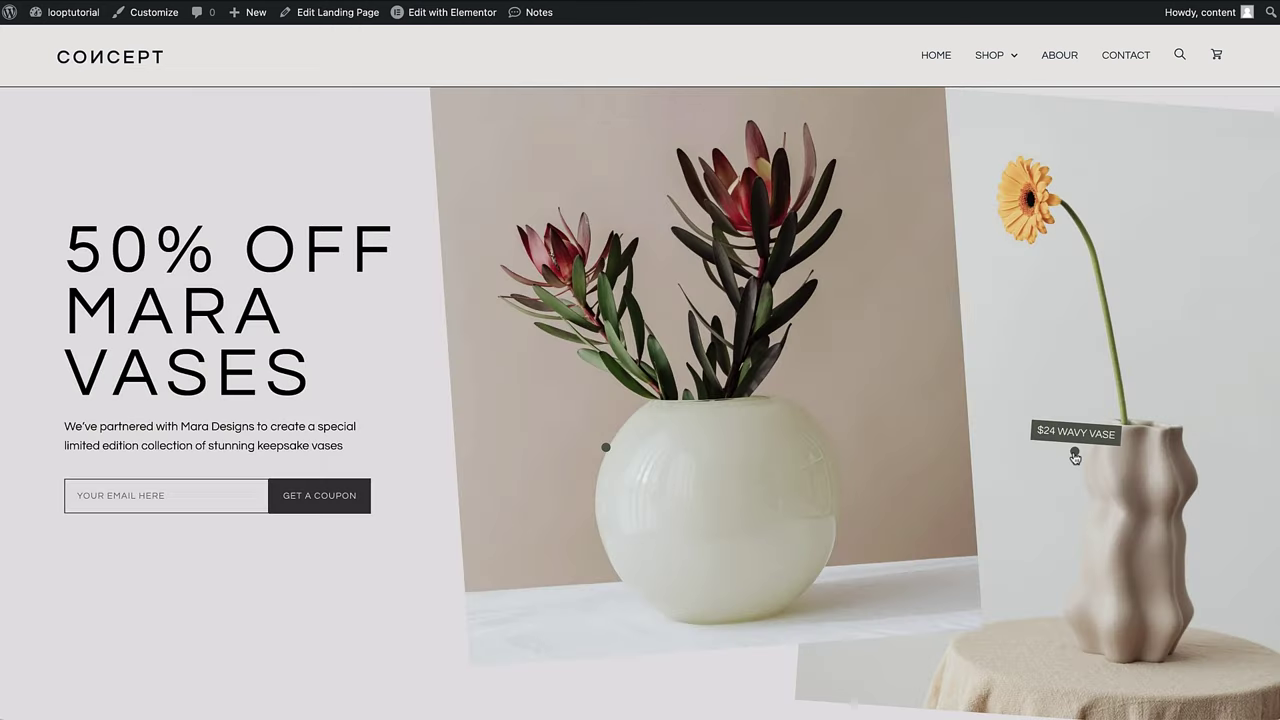
pyautogui.scroll(-3, 1073, 451)
pyautogui.scroll(-5, 1074, 453)
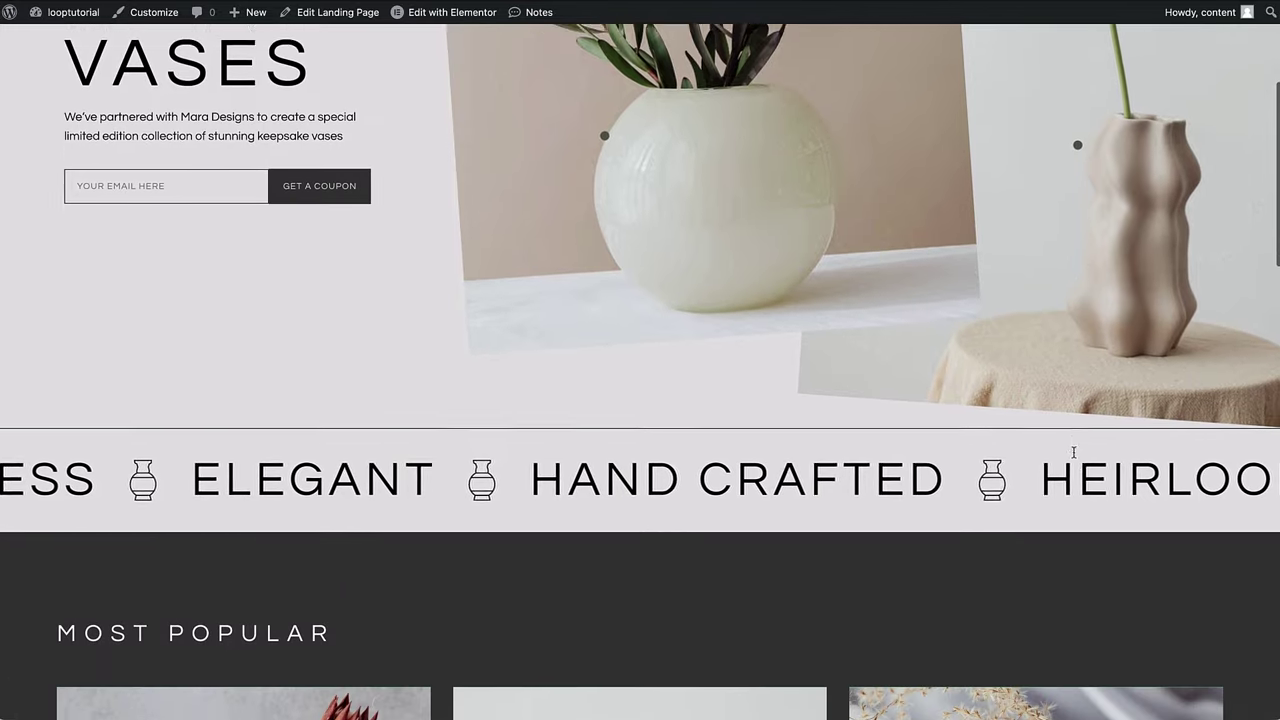
pyautogui.scroll(-5, 1075, 457)
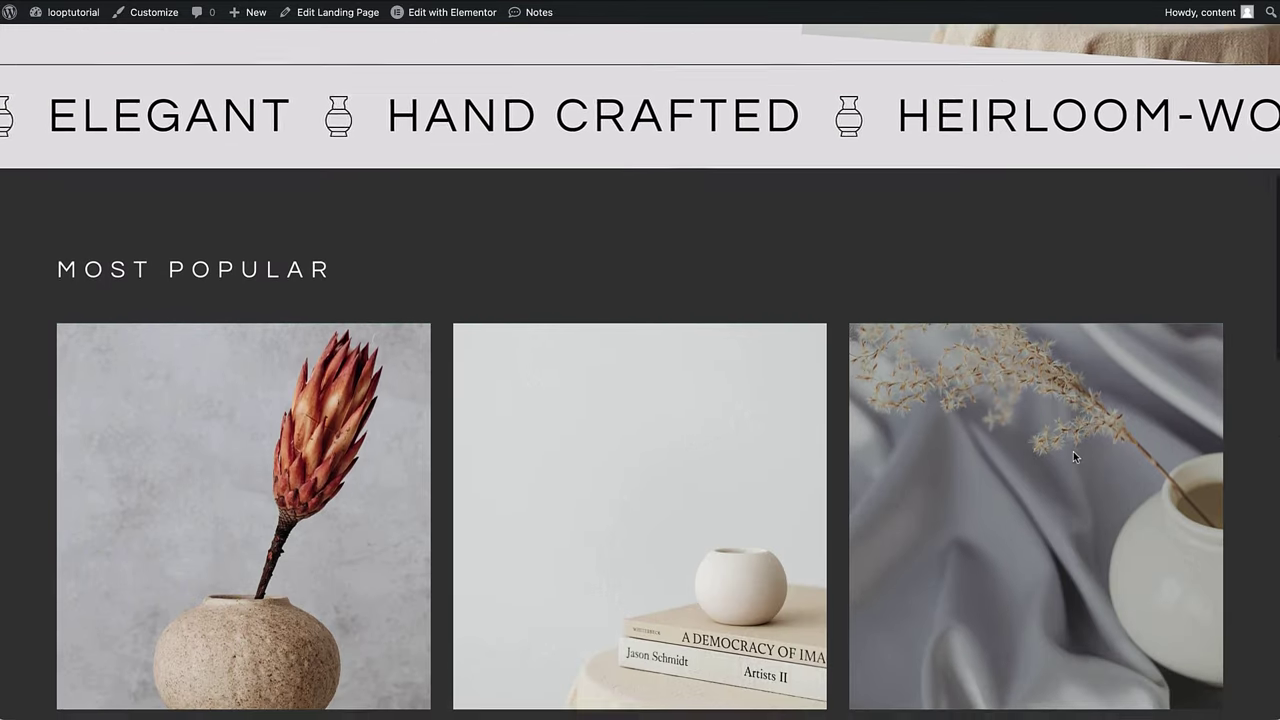
pyautogui.scroll(-5, 1075, 457)
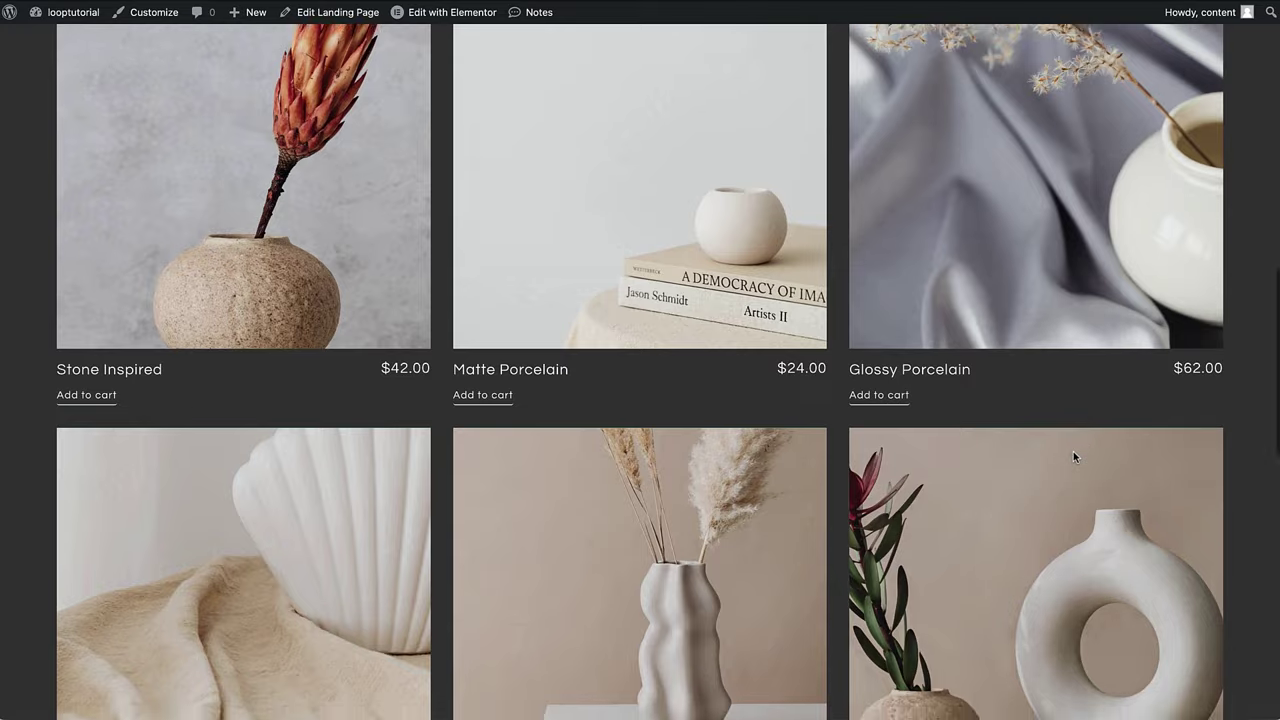
pyautogui.scroll(-5, 1075, 457)
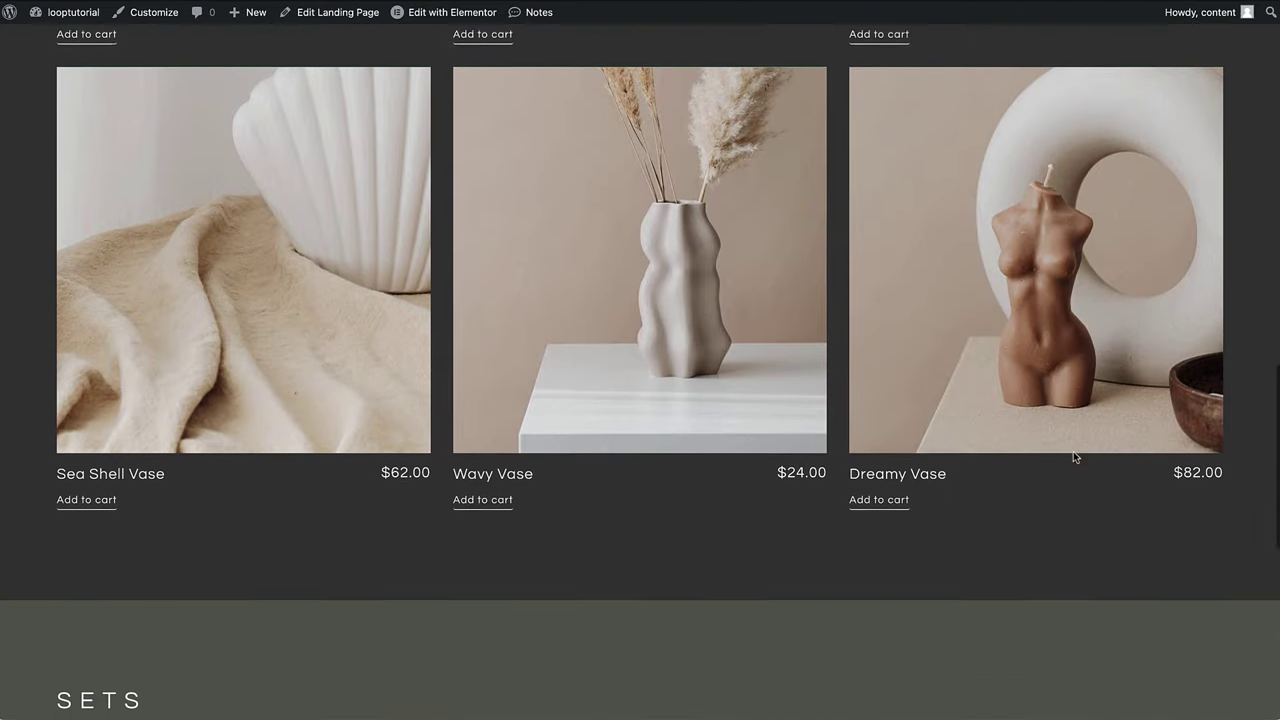
pyautogui.scroll(-5, 1075, 457)
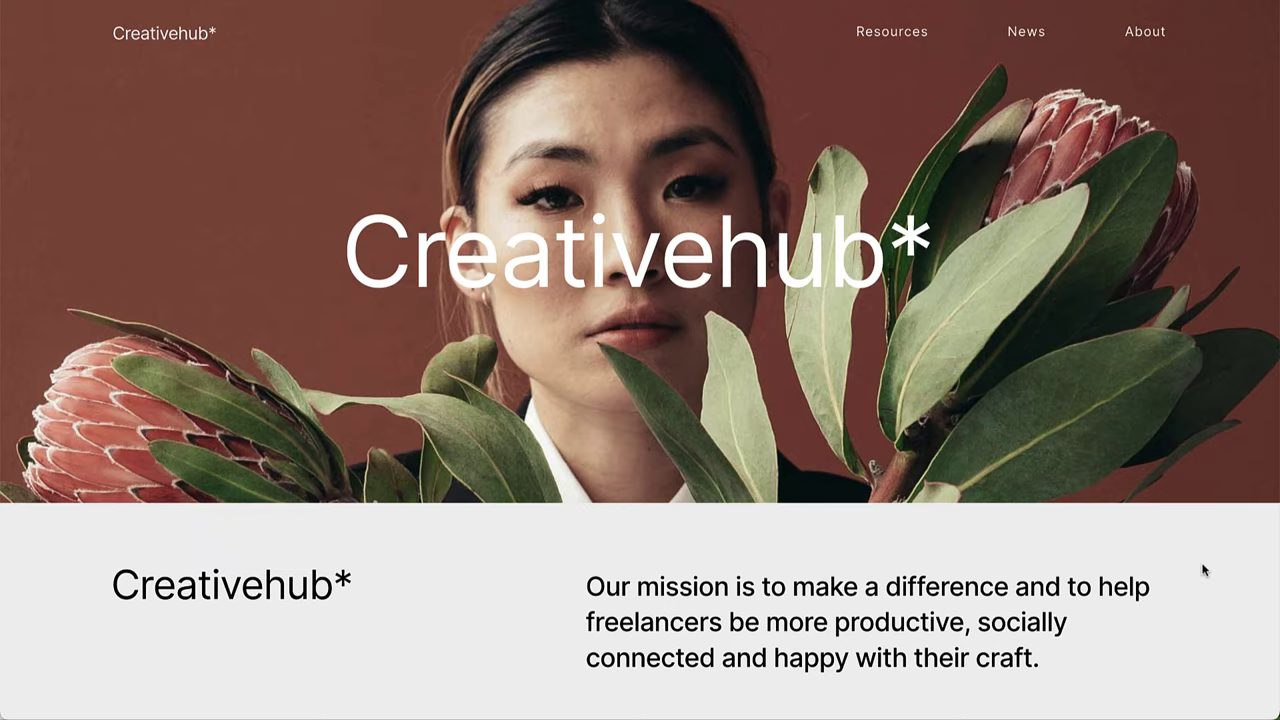
# - Examine the Creativehub and Homewood example pages for their repeated story cards, product cards and job listings
pyautogui.scroll(-1, 1204, 570)
pyautogui.scroll(-4, 1204, 570)
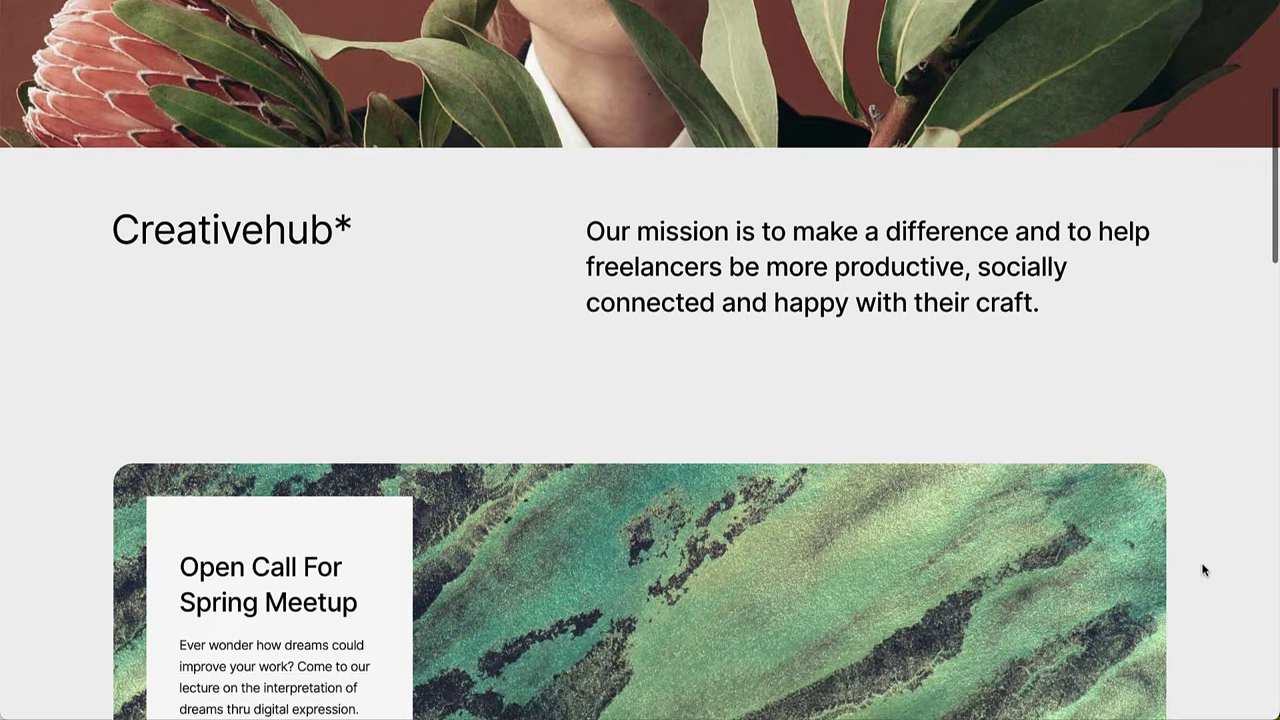
pyautogui.scroll(-4, 1204, 570)
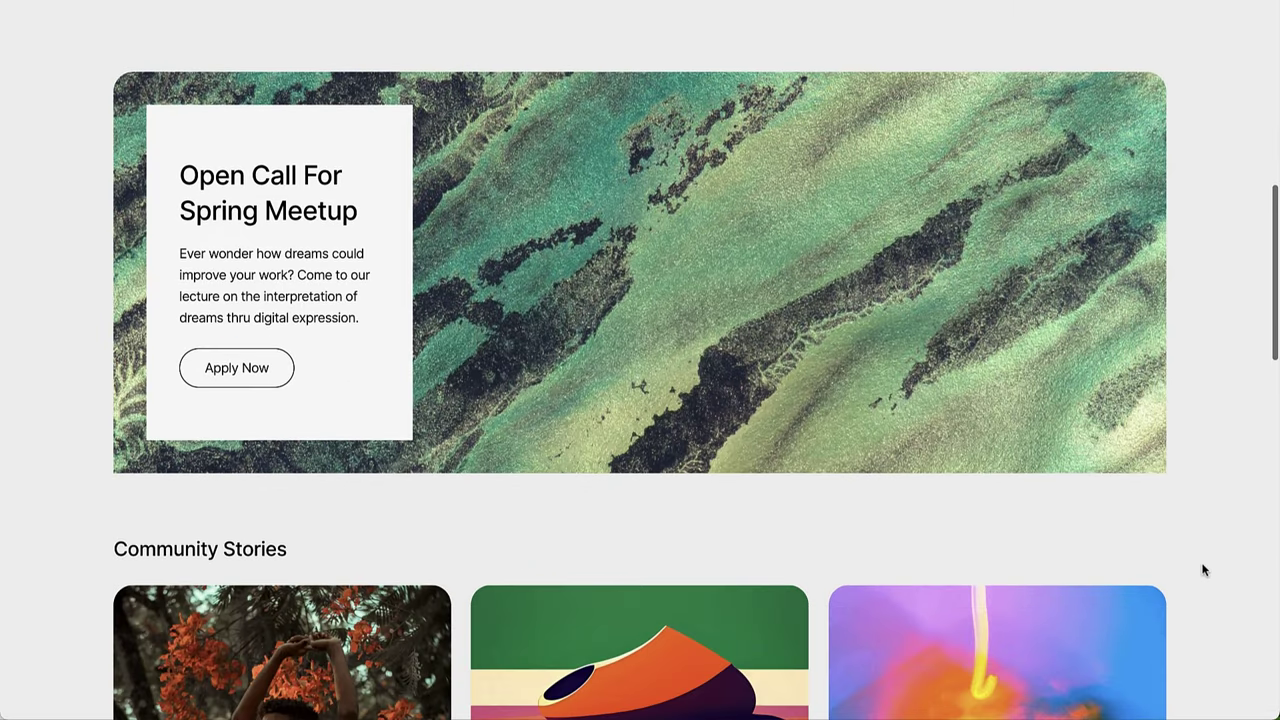
pyautogui.scroll(-3, 1204, 570)
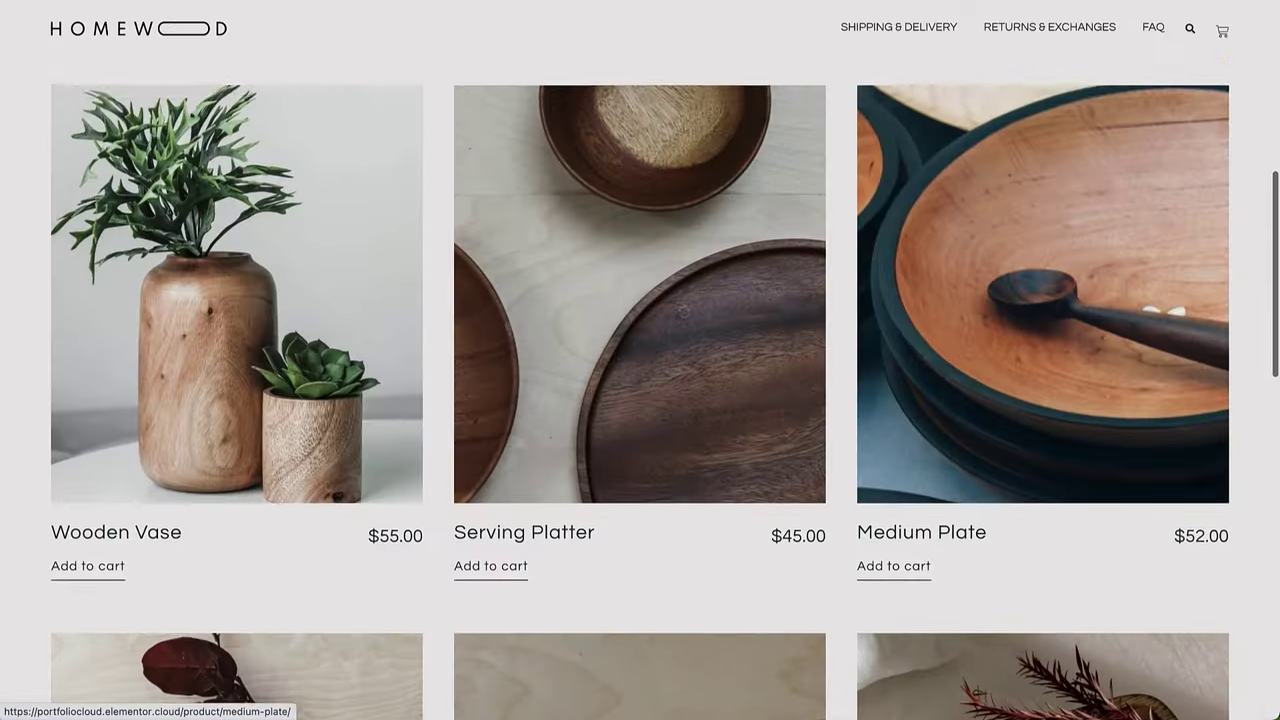
pyautogui.scroll(-2, 640, 360)
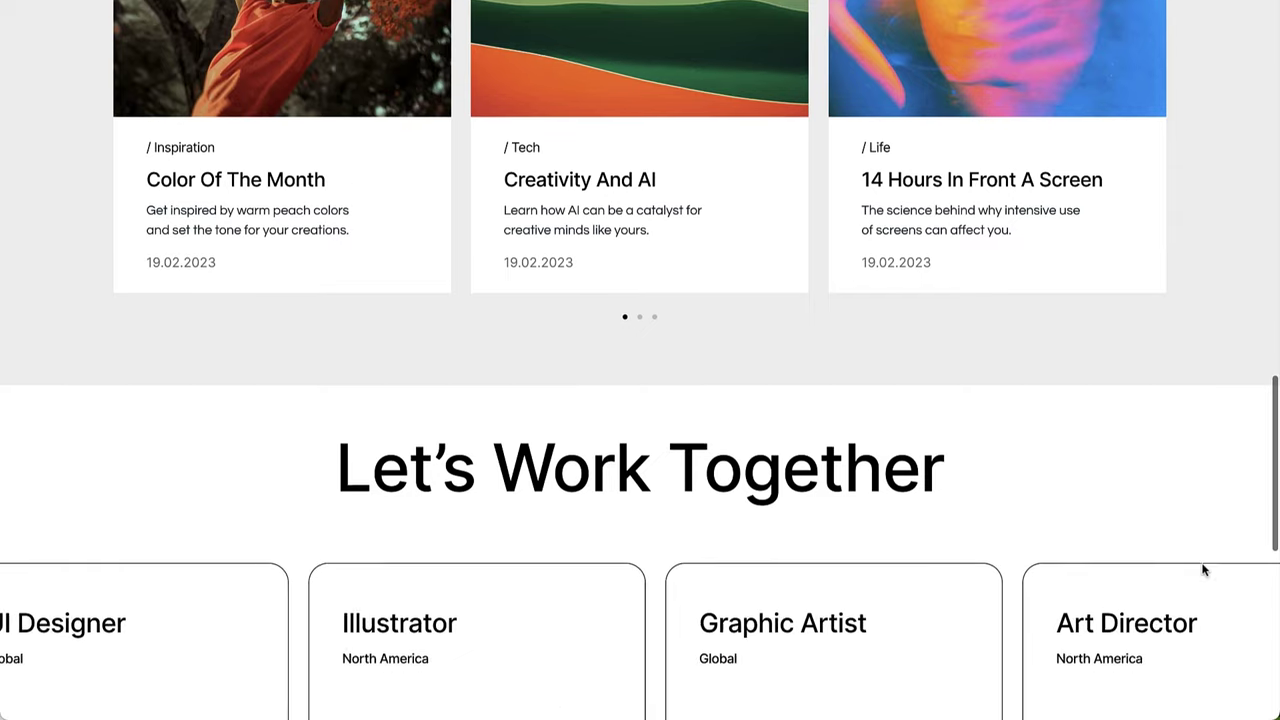
pyautogui.scroll(-2, 1204, 570)
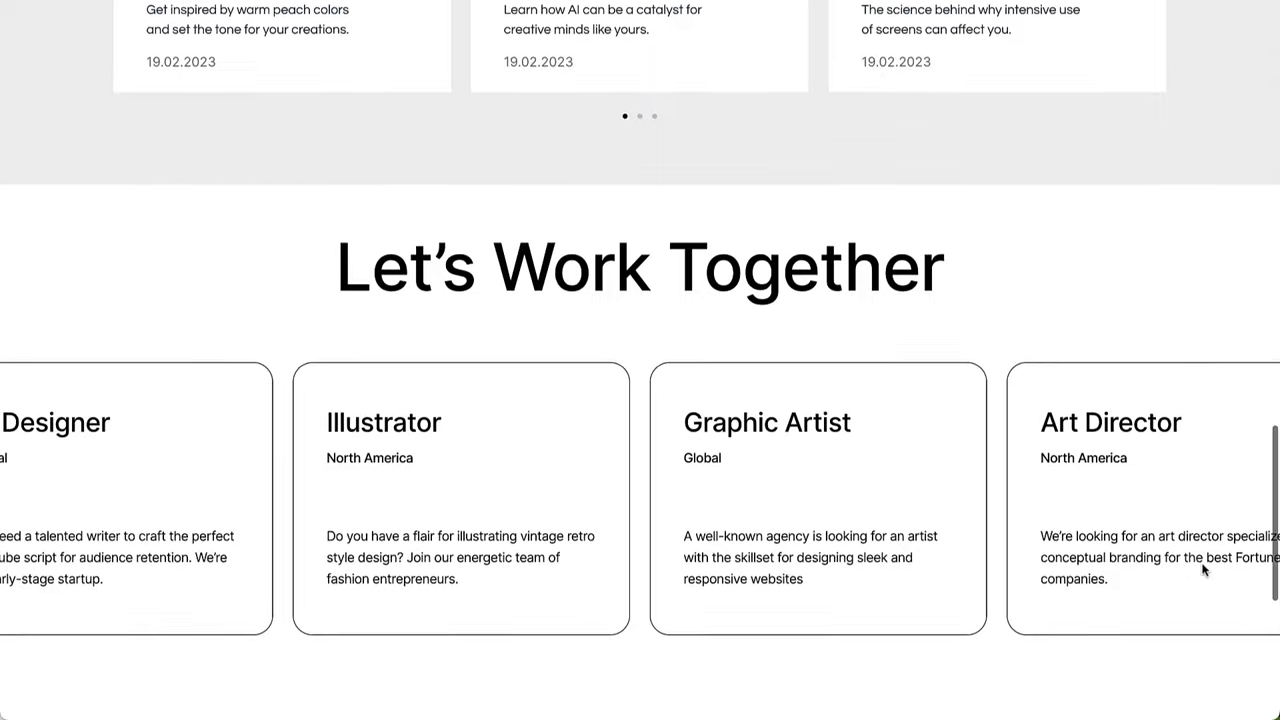
pyautogui.scroll(-2, 1204, 570)
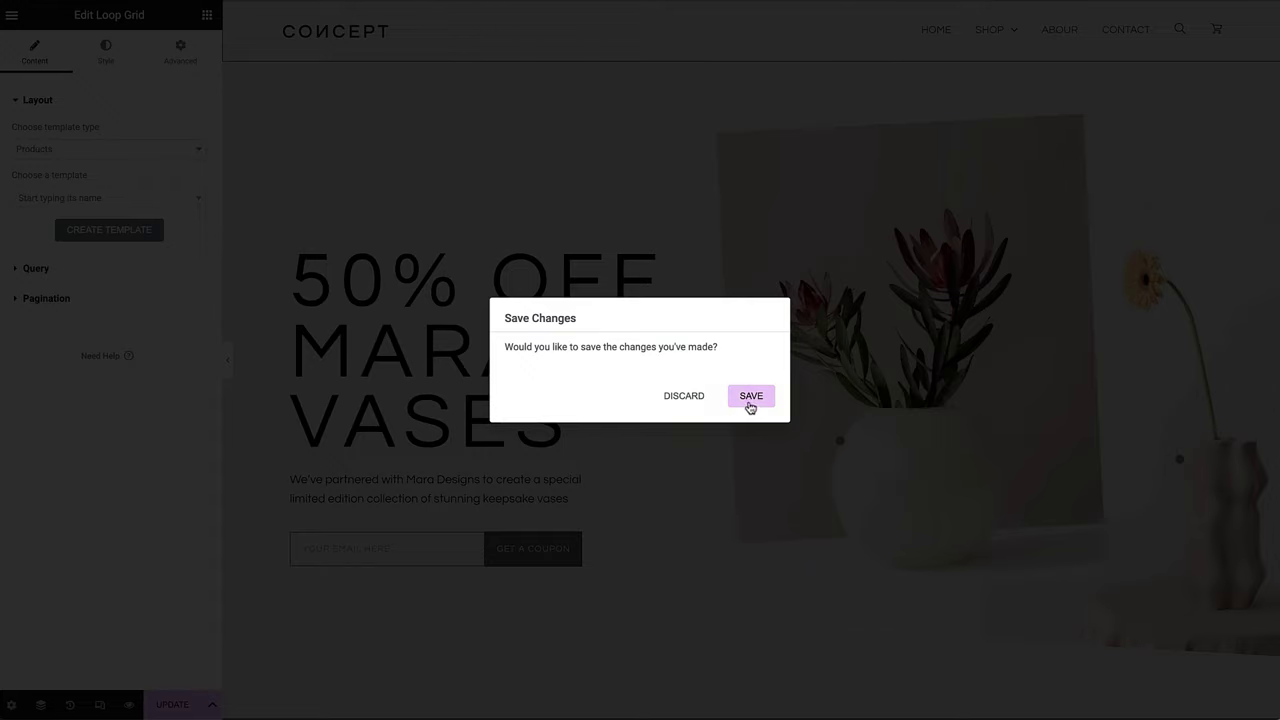
# - Save the page changes and place a Featured Image widget in the Most Popular loop template
pyautogui.click(750, 397)
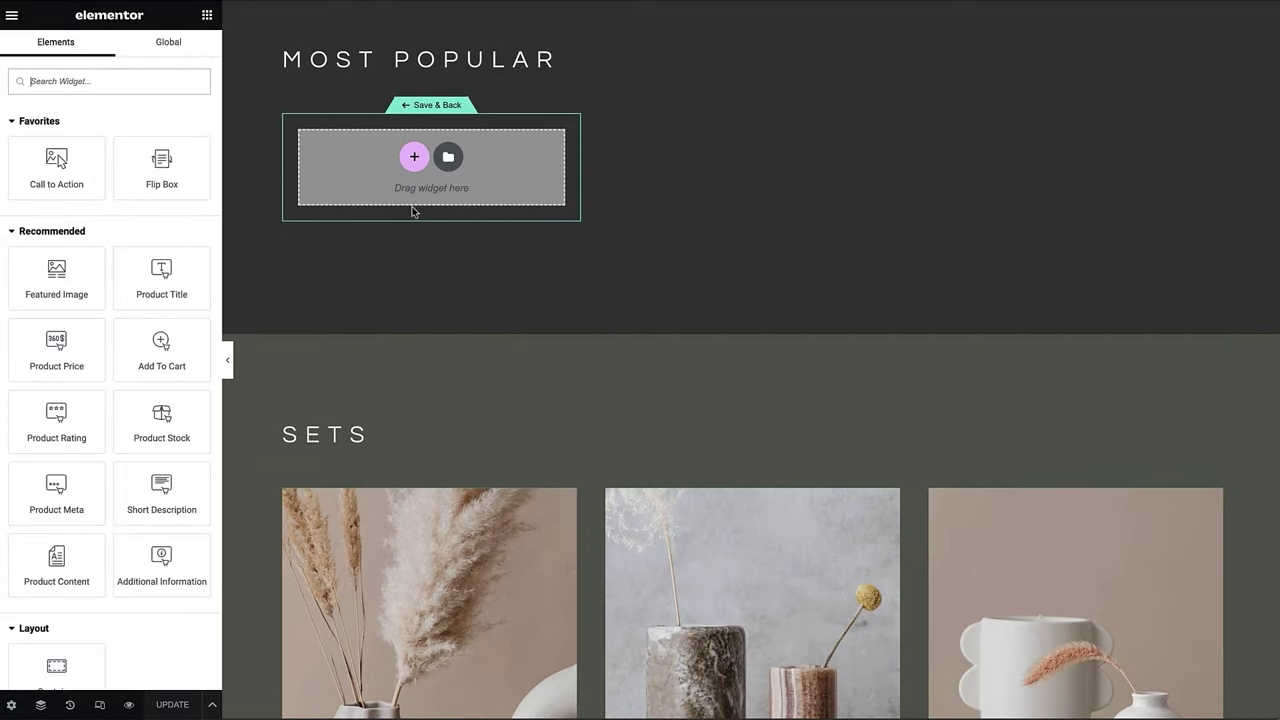
pyautogui.click(414, 156)
pyautogui.moveTo(56, 278); pyautogui.dragTo(330, 200)
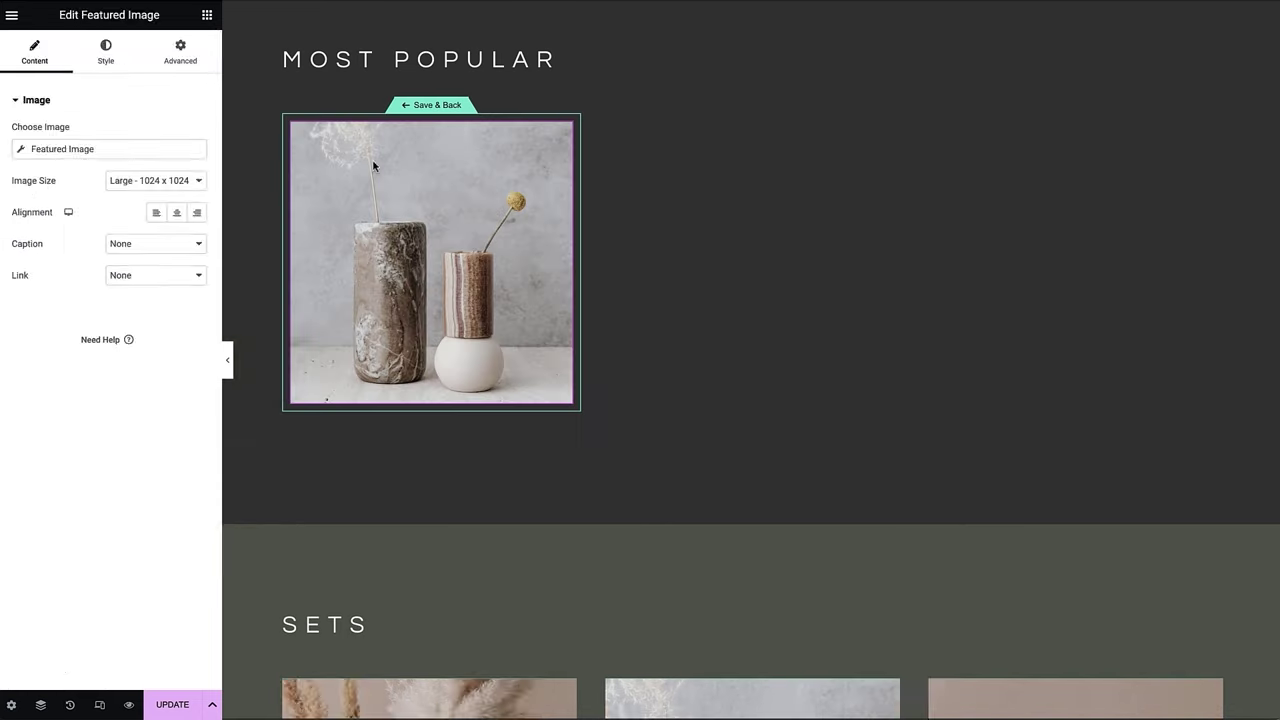
# - Add Product Title, Product Price and Add To Cart widgets beneath the featured image in the loop template
pyautogui.moveTo(161, 278); pyautogui.dragTo(454, 426)
pyautogui.click(206, 15)
pyautogui.moveTo(56, 350); pyautogui.dragTo(566, 429)
pyautogui.click(206, 15)
pyautogui.moveTo(161, 350); pyautogui.dragTo(566, 460)
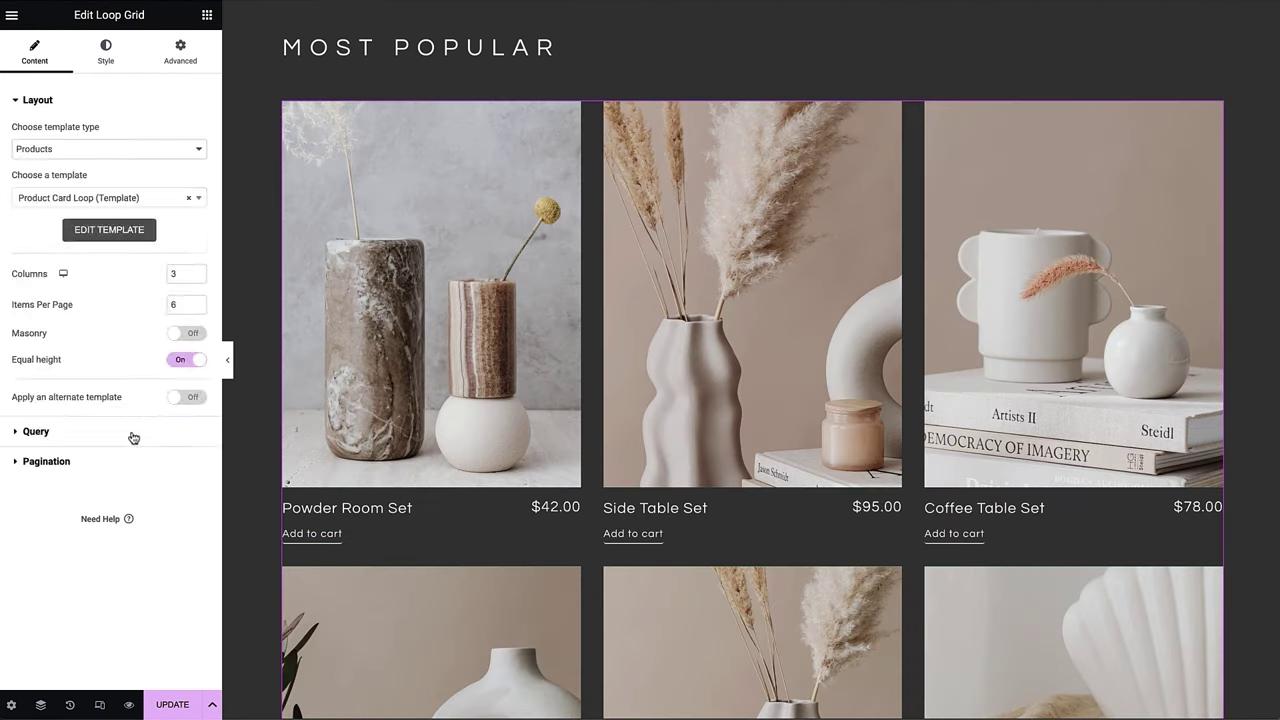
# - Set the loop grid's query to include products by Term, using the product tag Mara Vase
pyautogui.click(129, 437)
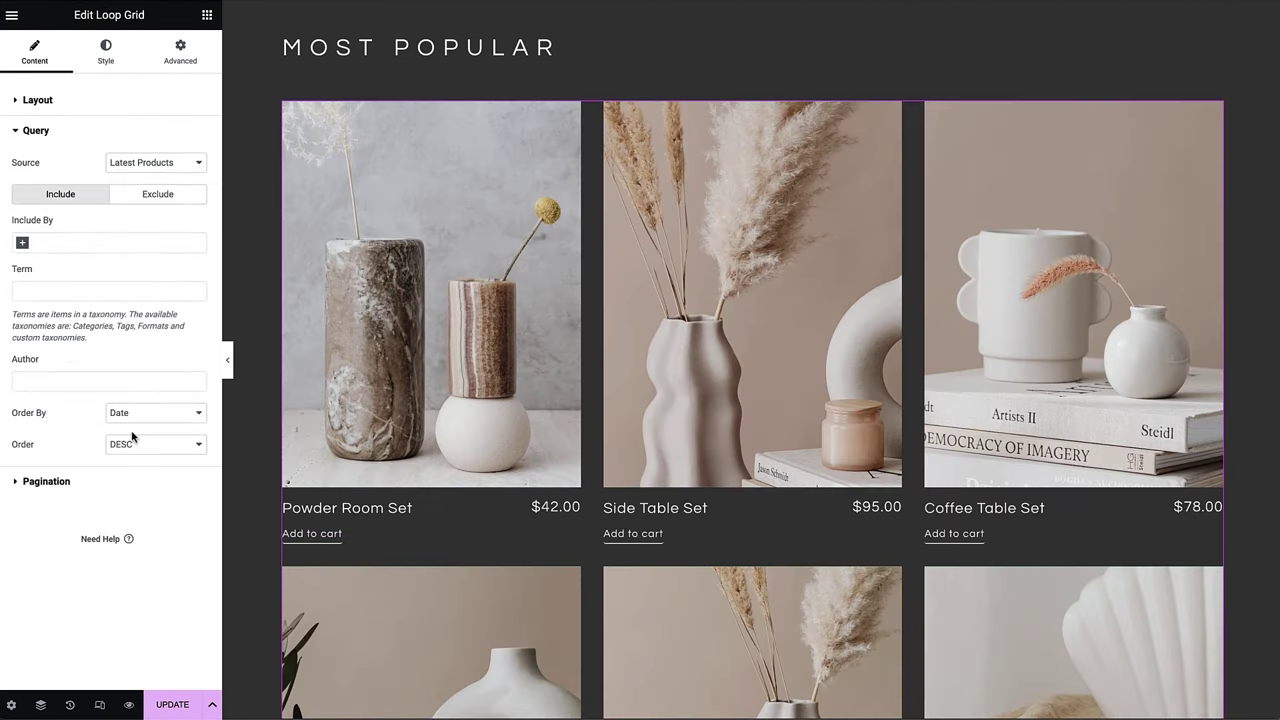
pyautogui.click(86, 264)
pyautogui.click(69, 290)
pyautogui.write('mara')
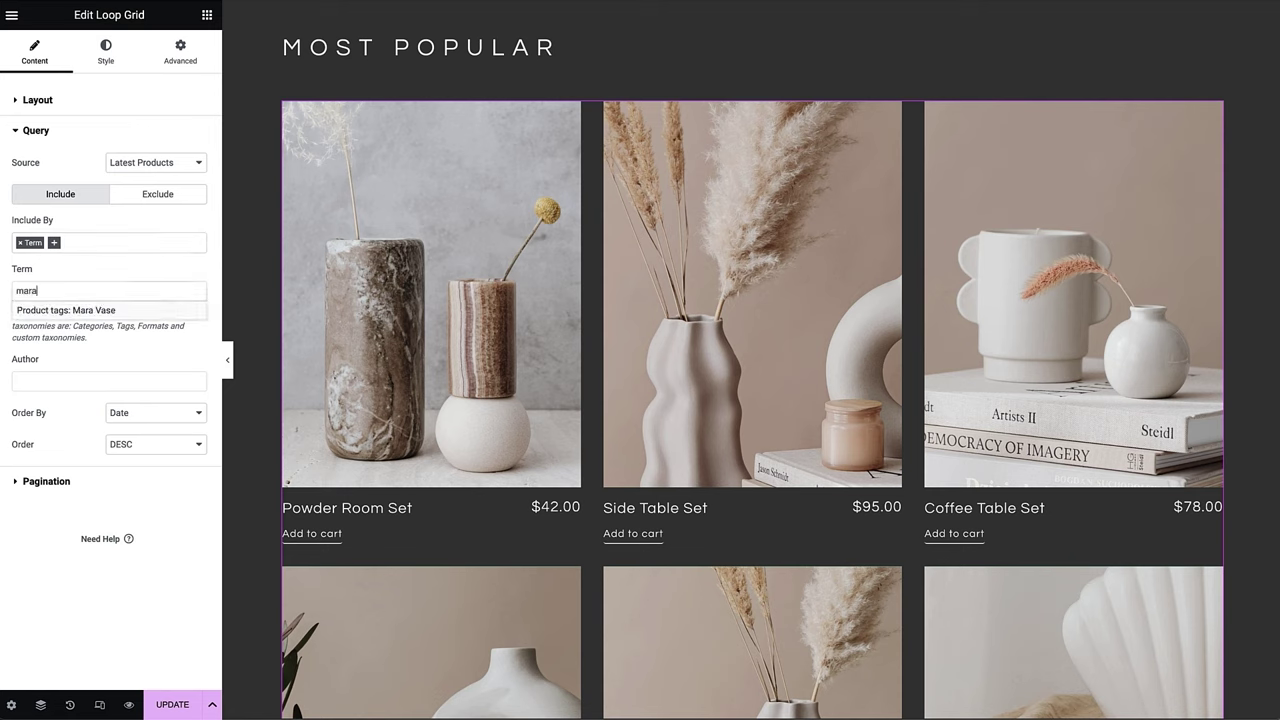
pyautogui.click(110, 313)
# - Exclude products from the loop grid's query by Term, using the product tag set
pyautogui.click(157, 194)
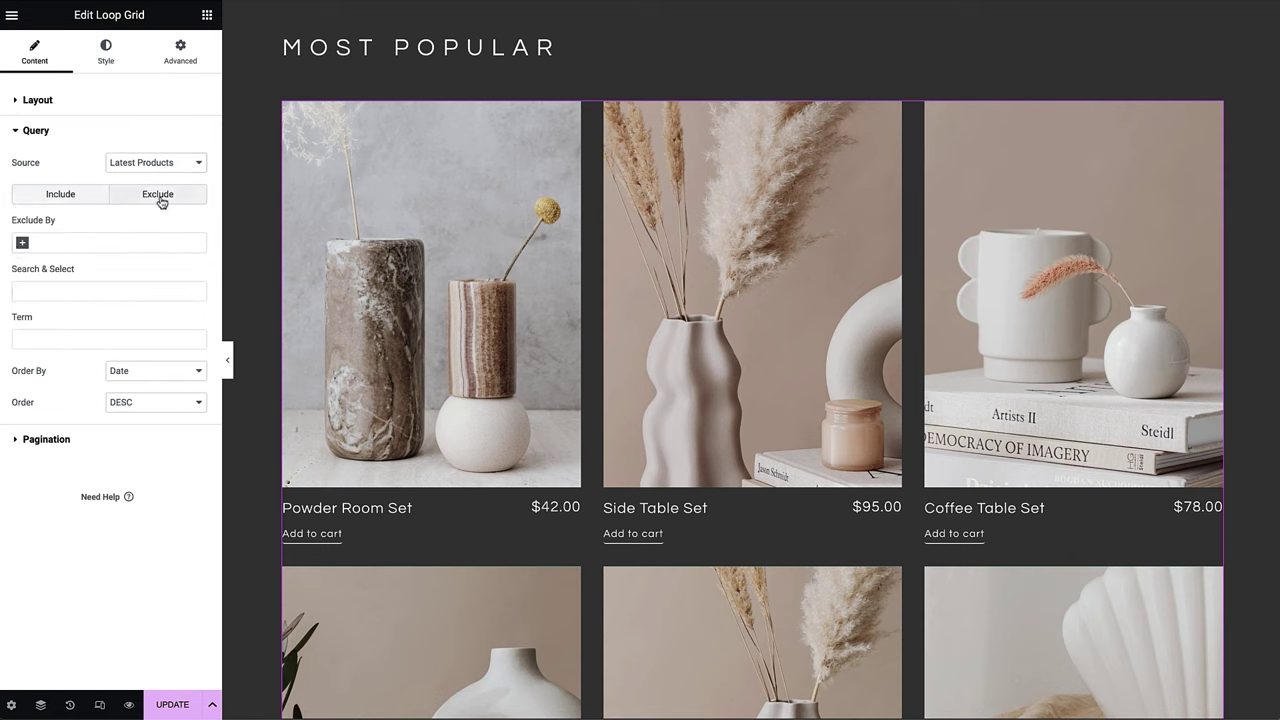
pyautogui.click(22, 243)
pyautogui.click(30, 298)
pyautogui.click(52, 358)
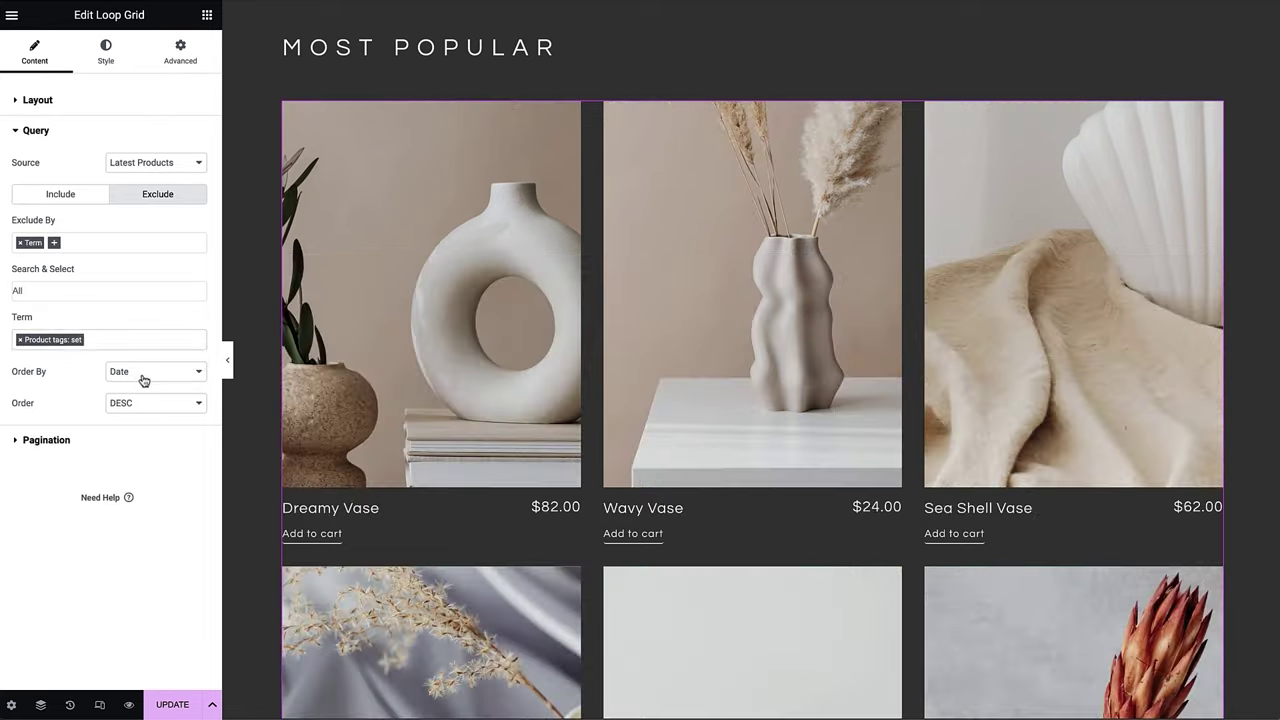
# - Order the loop grid's products by Date with the order set to ASC
pyautogui.click(155, 371)
pyautogui.click(65, 399)
pyautogui.click(155, 402)
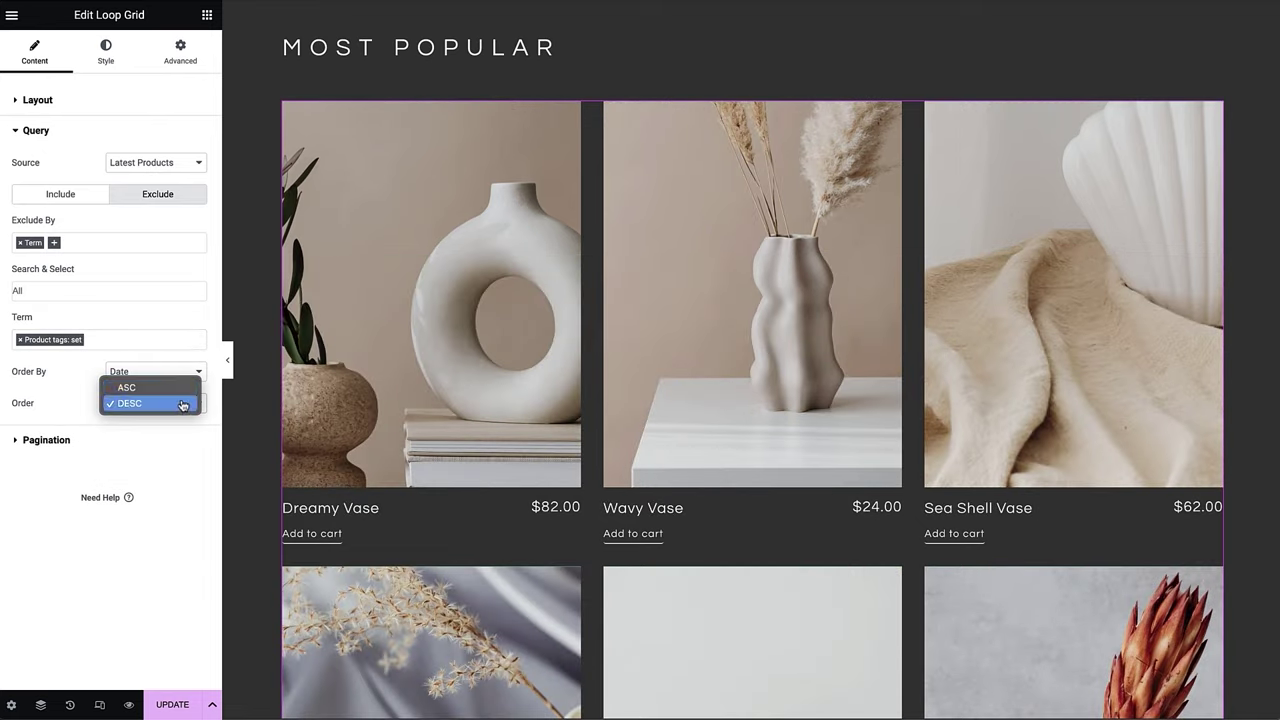
pyautogui.click(125, 382)
# - View the home page's New Arrivals section and open the Mara Vase Collection landing page from the hero banner
pyautogui.scroll(-2, 378, 401)
pyautogui.scroll(-3, 378, 401)
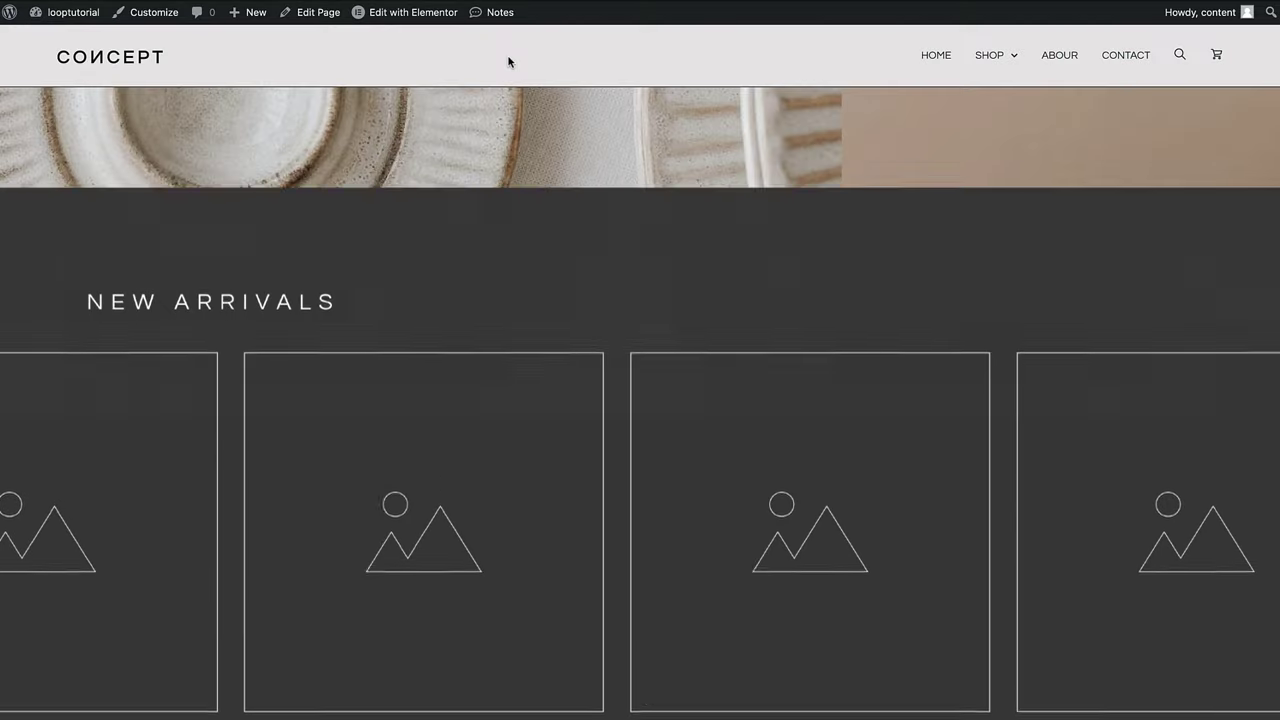
pyautogui.scroll(5, 509, 60)
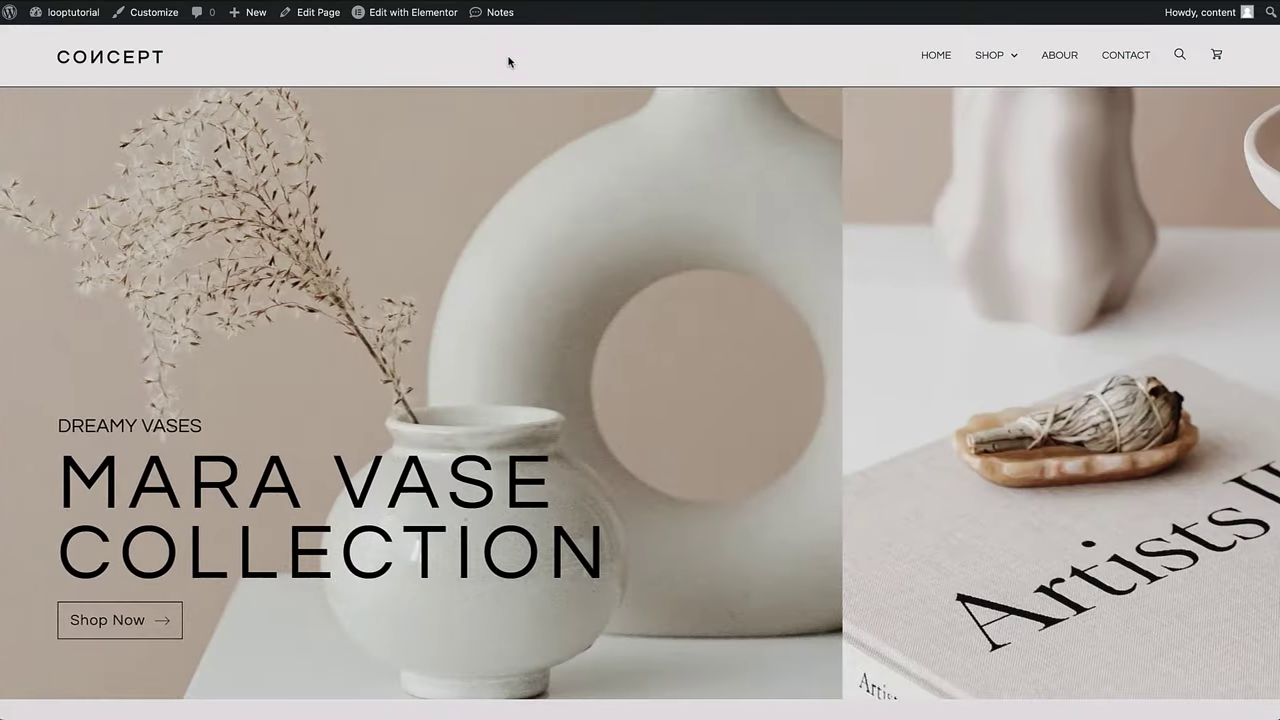
pyautogui.click(133, 622)
pyautogui.moveTo(1075, 456)
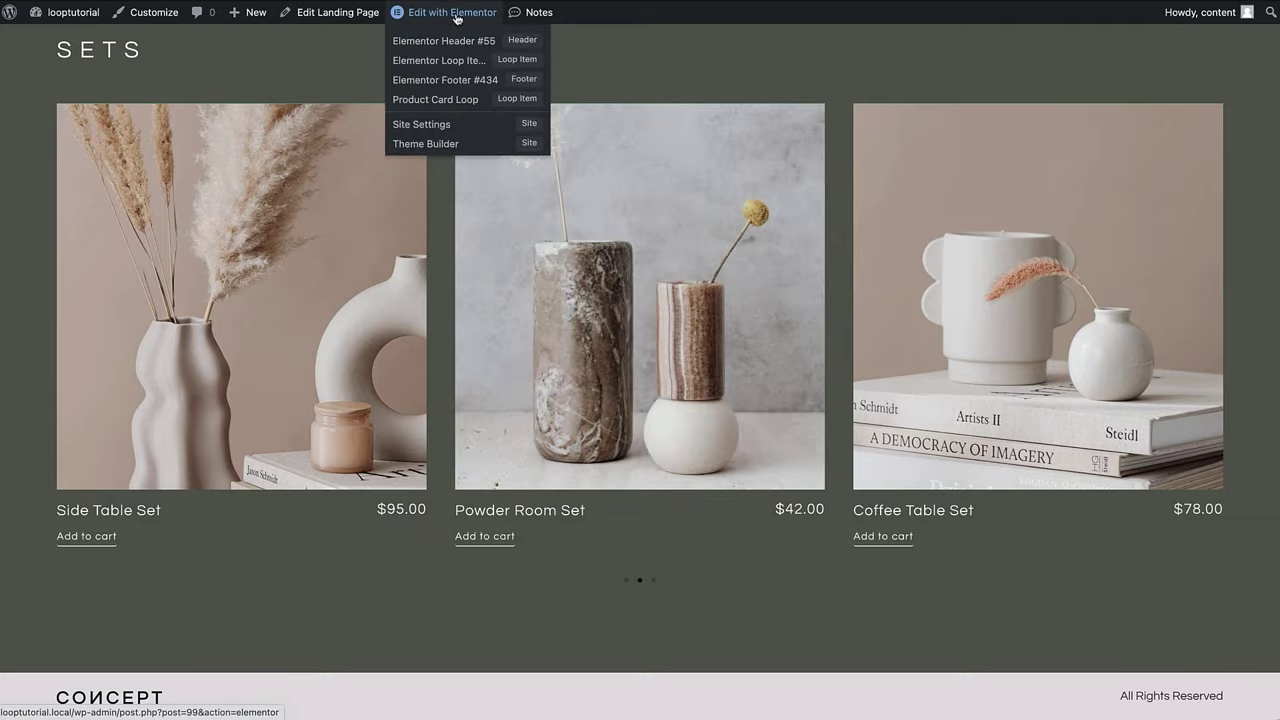
# - Open the landing page in the Elementor editor and delete the existing loop grid under Most Popular
pyautogui.click(455, 13)
pyautogui.scroll(-10, 451, 20)
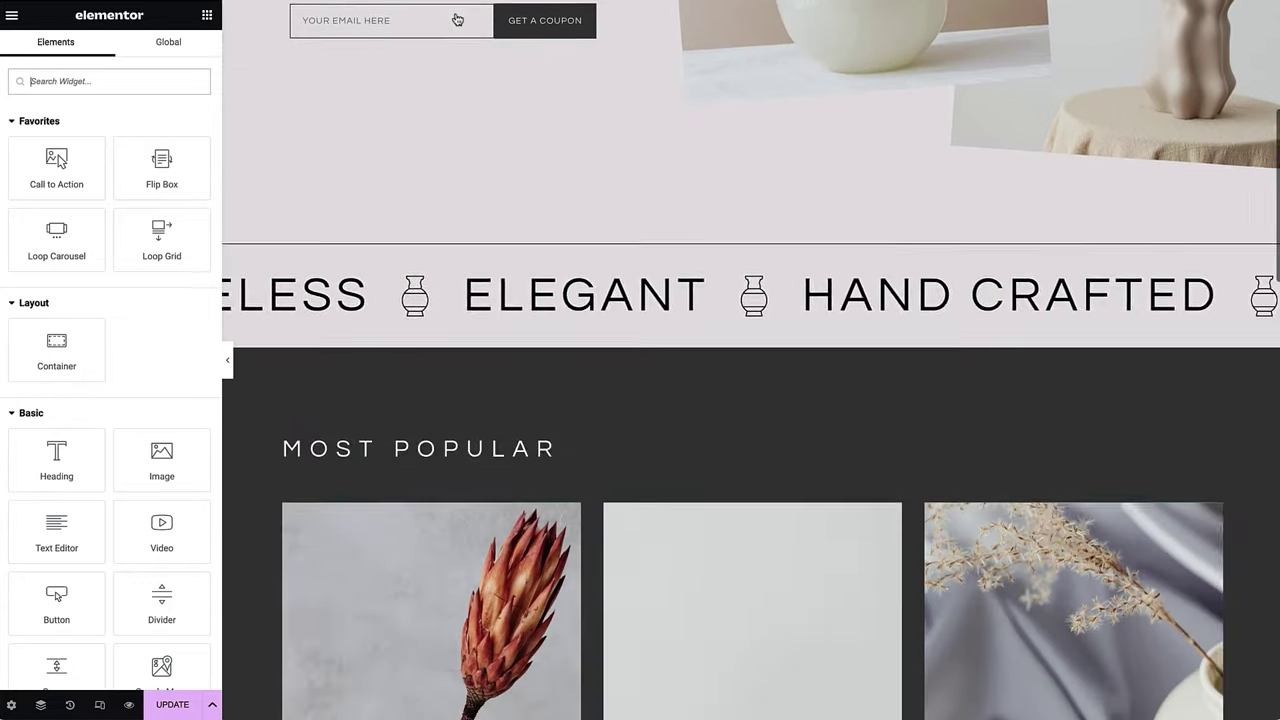
pyautogui.rightClick(375, 452)
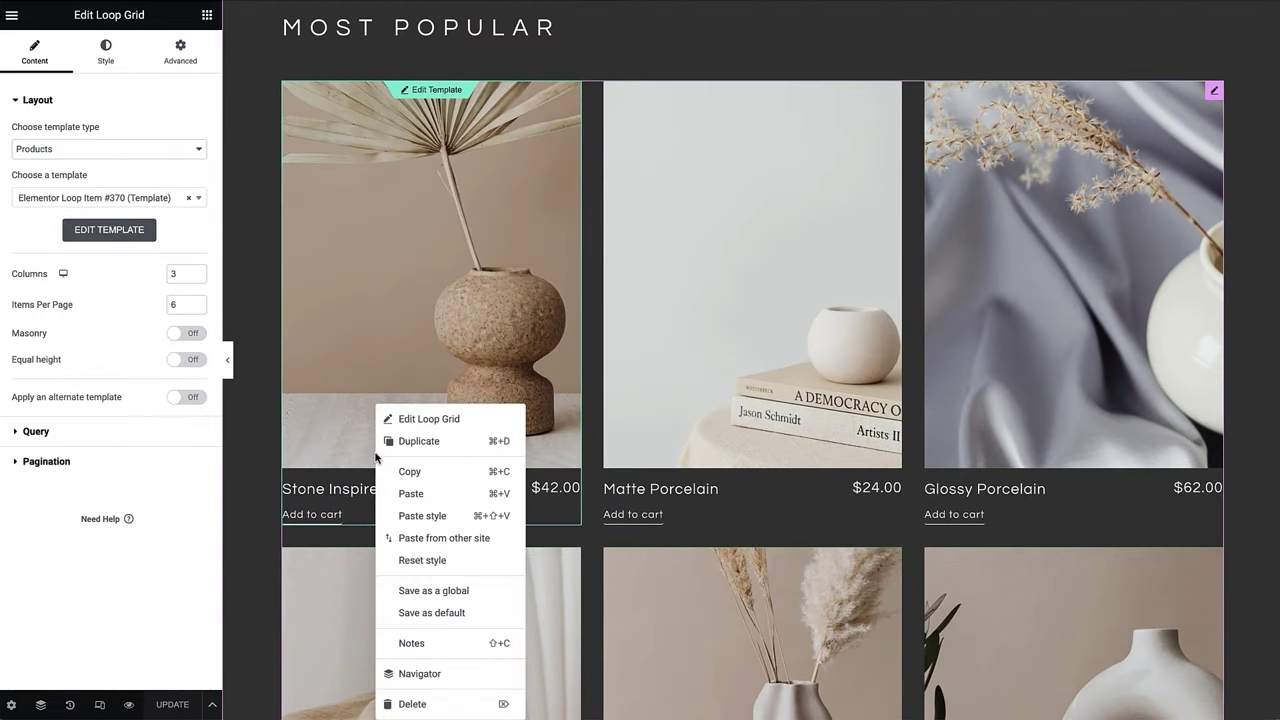
pyautogui.click(412, 704)
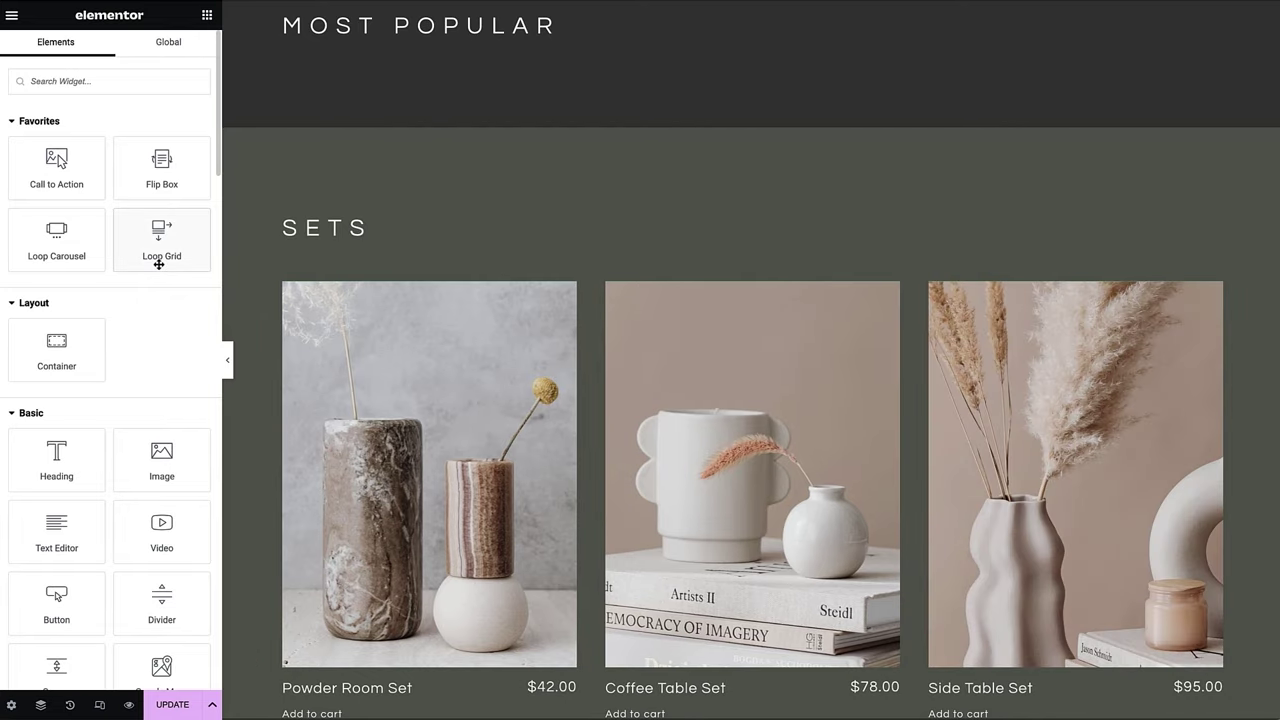
# - Add a Loop Grid widget beneath the Most Popular heading and set its template type to Products
pyautogui.moveTo(159, 264); pyautogui.dragTo(346, 48)
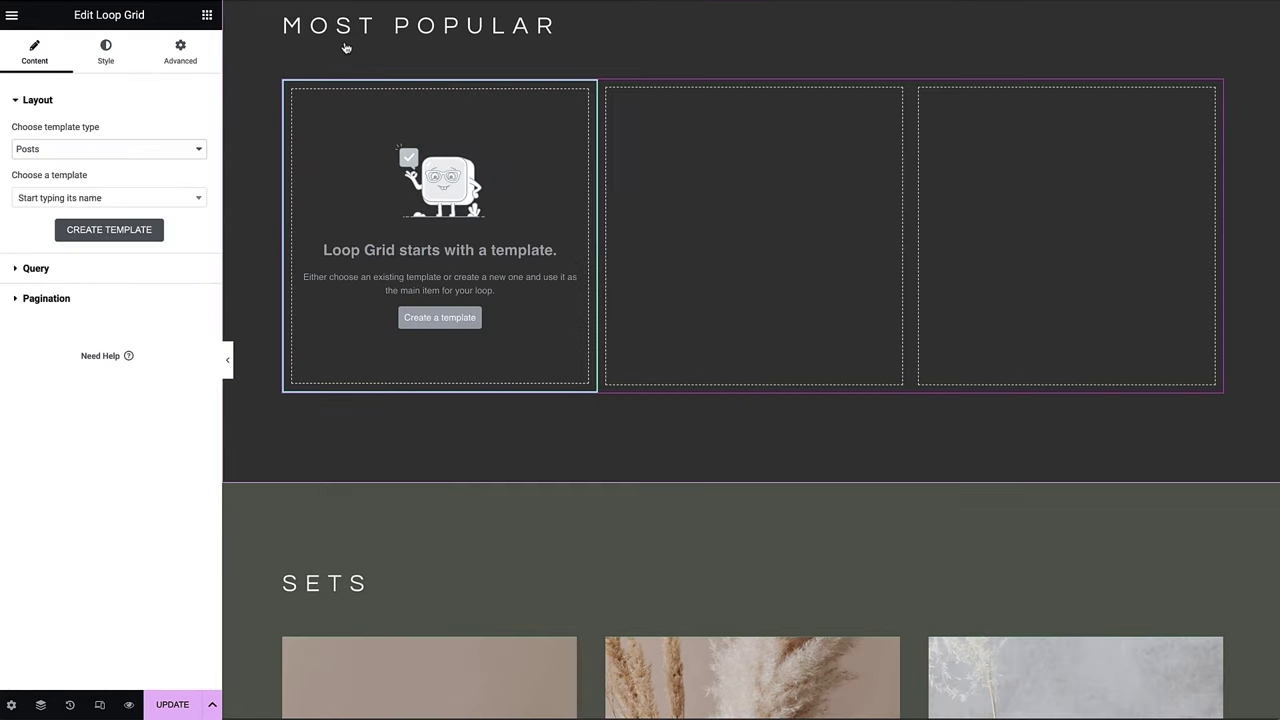
pyautogui.click(188, 152)
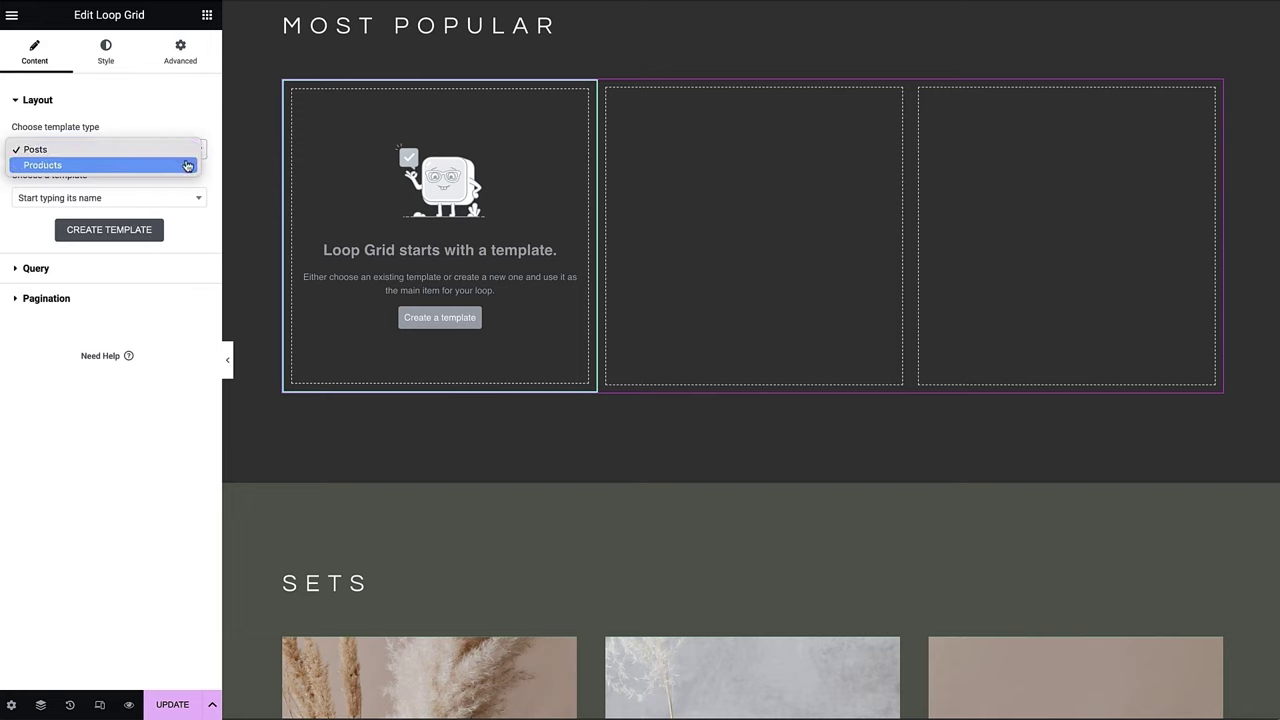
pyautogui.press('Escape')
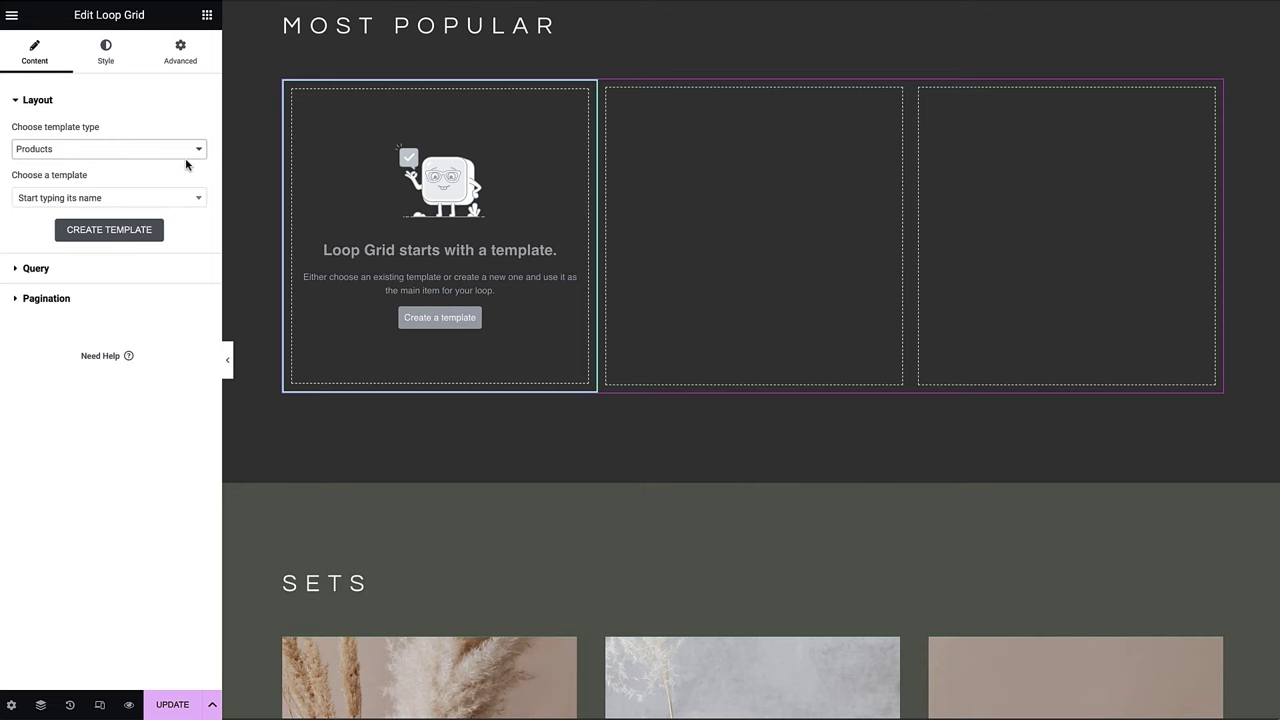
# - Create a new loop item template for the grid, saving the landing page changes
pyautogui.click(418, 324)
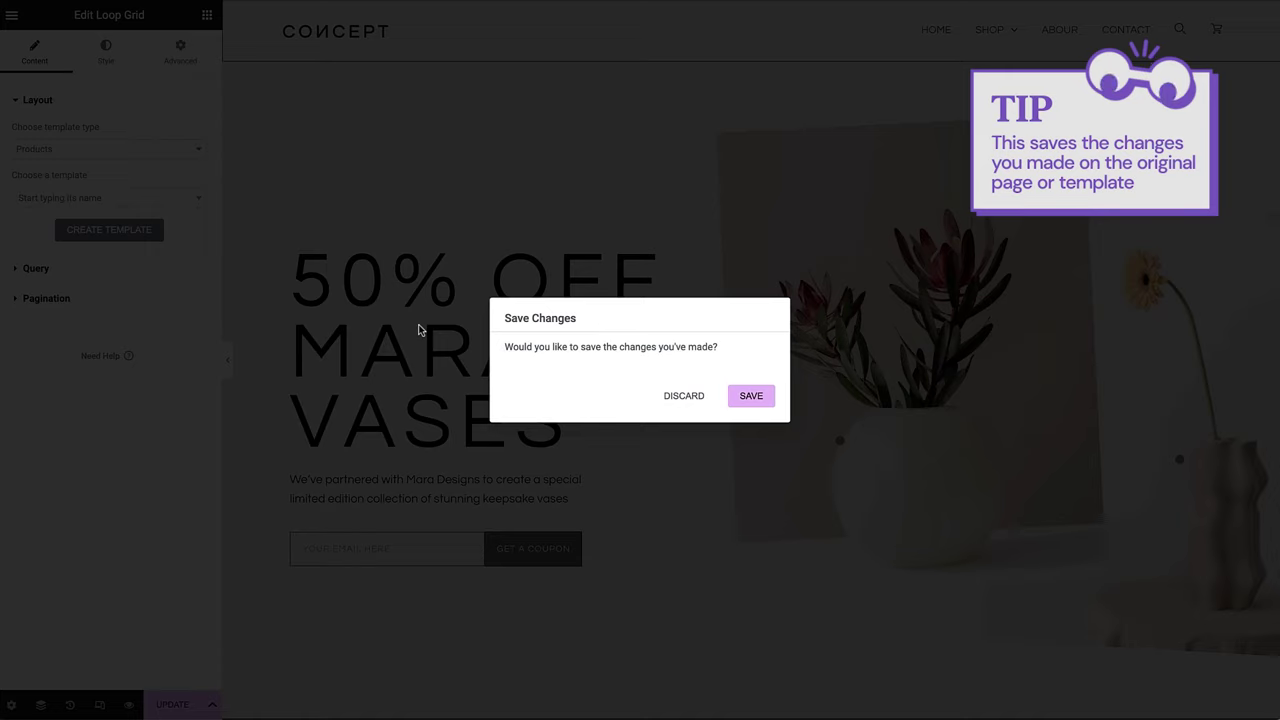
pyautogui.click(750, 399)
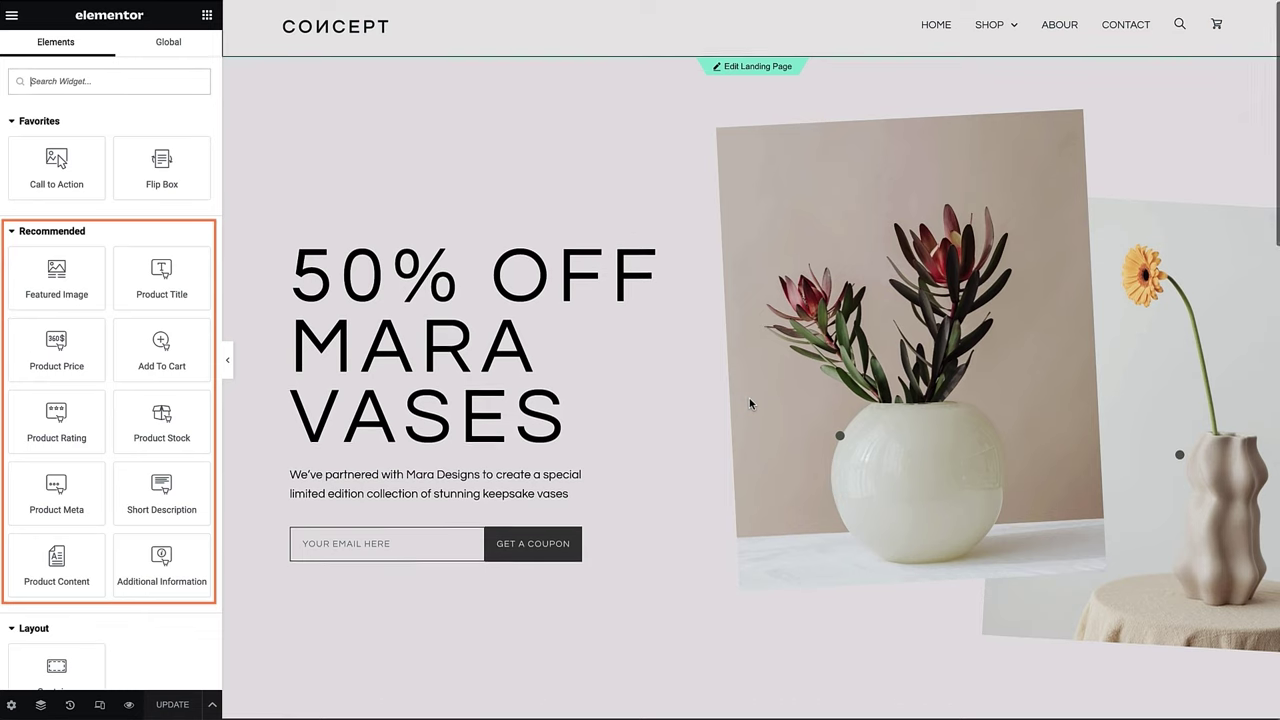
# - Add a row-direction container to the Most Popular loop template and set its content width to Full Width
pyautogui.scroll(-9, 749, 398)
pyautogui.scroll(-1, 751, 403)
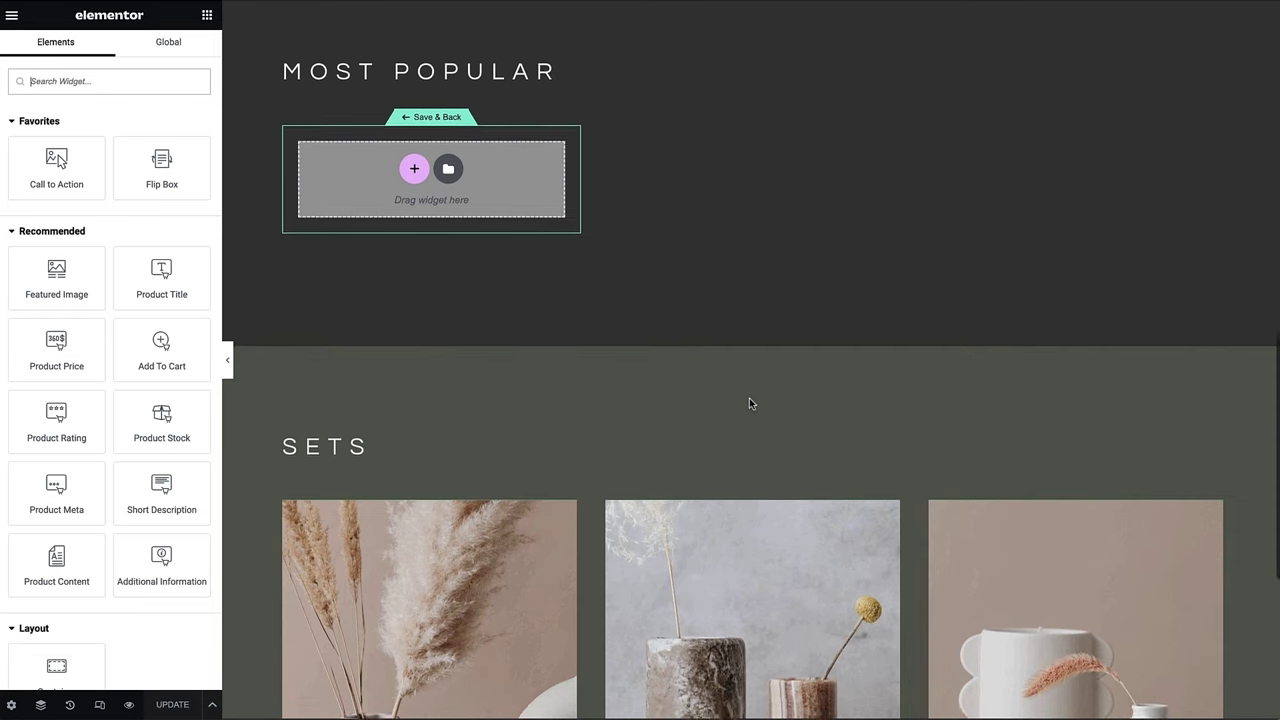
pyautogui.click(414, 159)
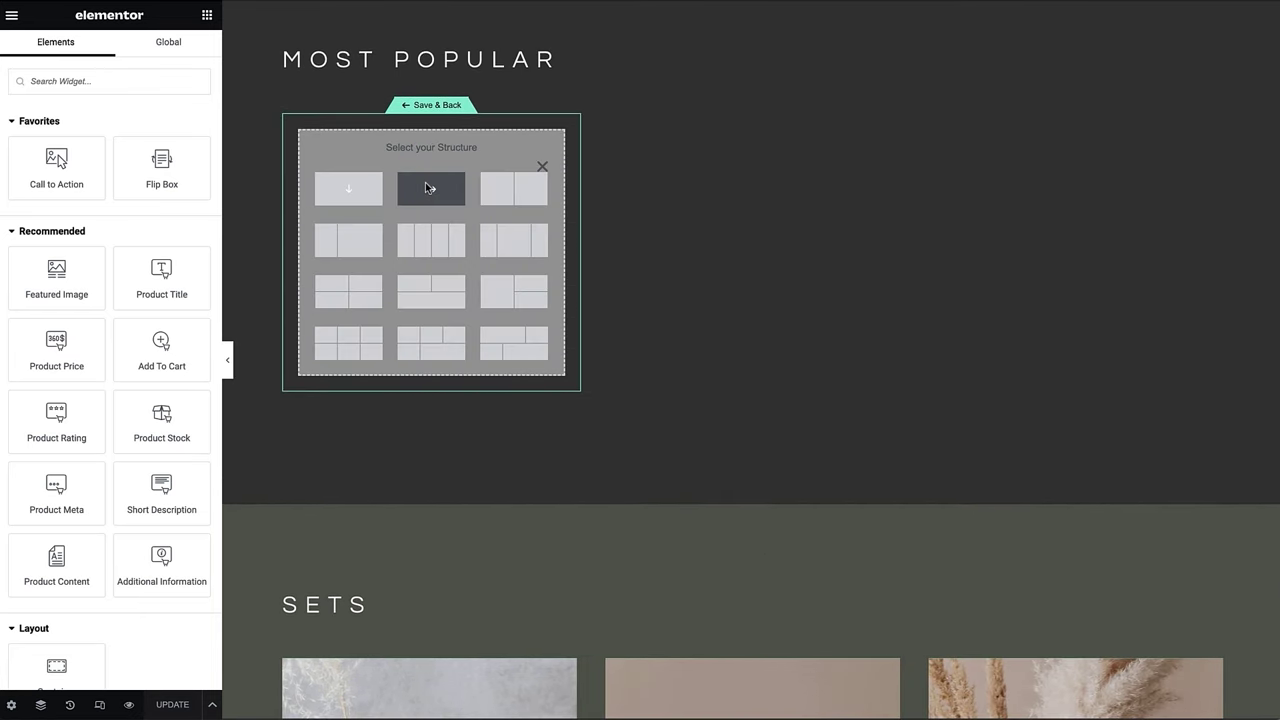
pyautogui.click(427, 184)
pyautogui.click(177, 145)
pyautogui.click(172, 146)
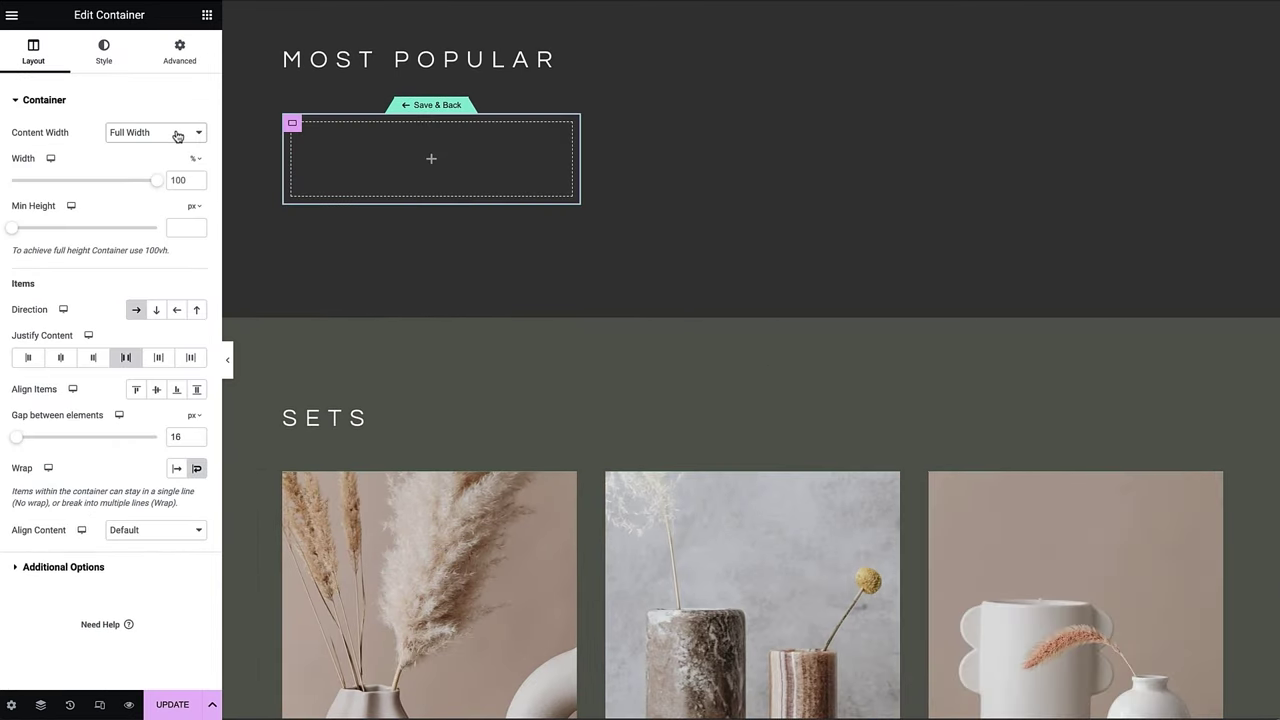
pyautogui.click(207, 16)
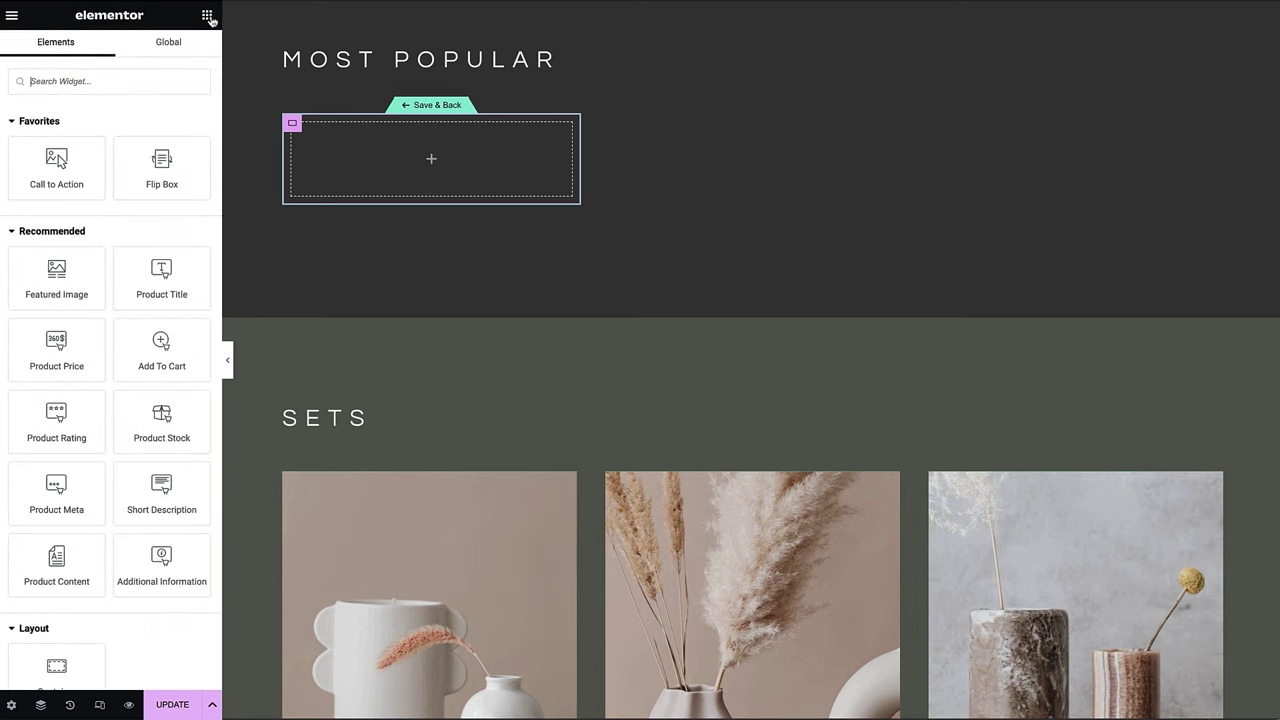
# - Add Featured Image, Product Title, Product Price and Add To Cart widgets to the loop template's container, with the price beside the title
pyautogui.moveTo(64, 291); pyautogui.dragTo(360, 190)
pyautogui.click(207, 16)
pyautogui.moveTo(161, 280); pyautogui.dragTo(500, 415)
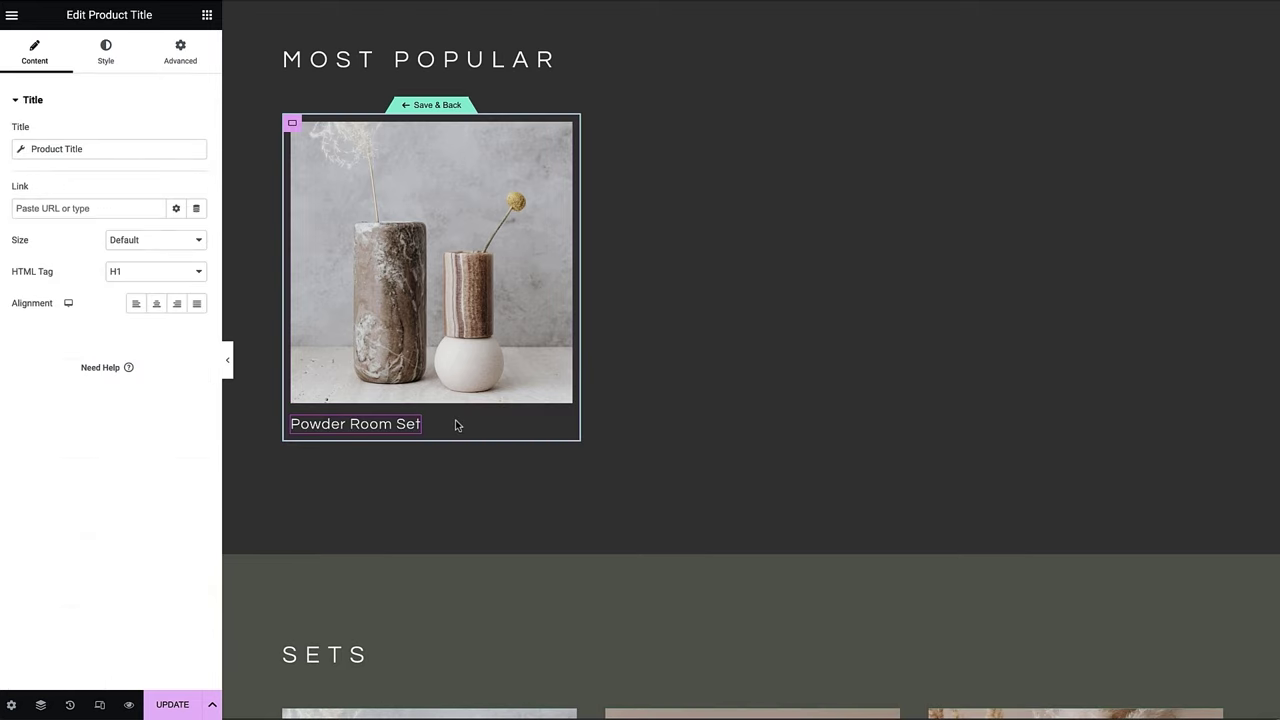
pyautogui.click(207, 16)
pyautogui.moveTo(34, 363); pyautogui.dragTo(563, 428)
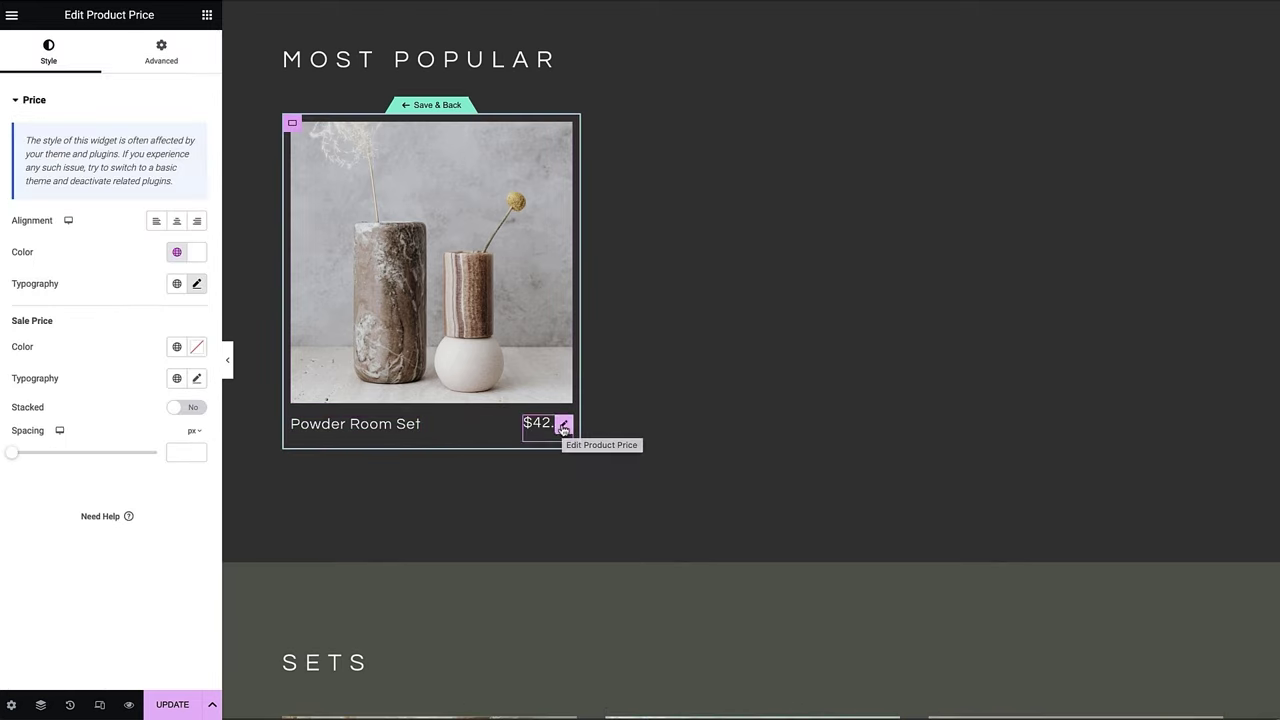
pyautogui.click(207, 16)
pyautogui.moveTo(153, 357); pyautogui.dragTo(535, 436)
# - Replace the card's featured image with a Flip Box widget 515 px high that uses the Fade flip effect
pyautogui.rightClick(543, 293)
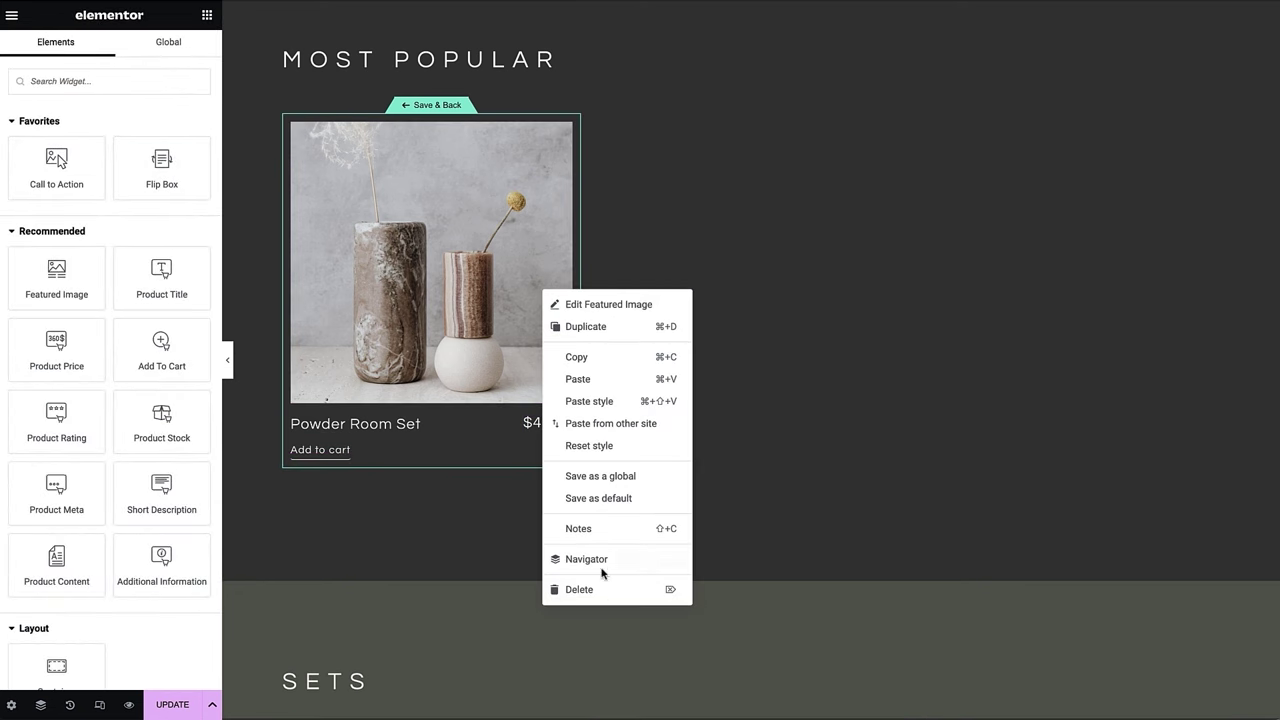
pyautogui.click(580, 590)
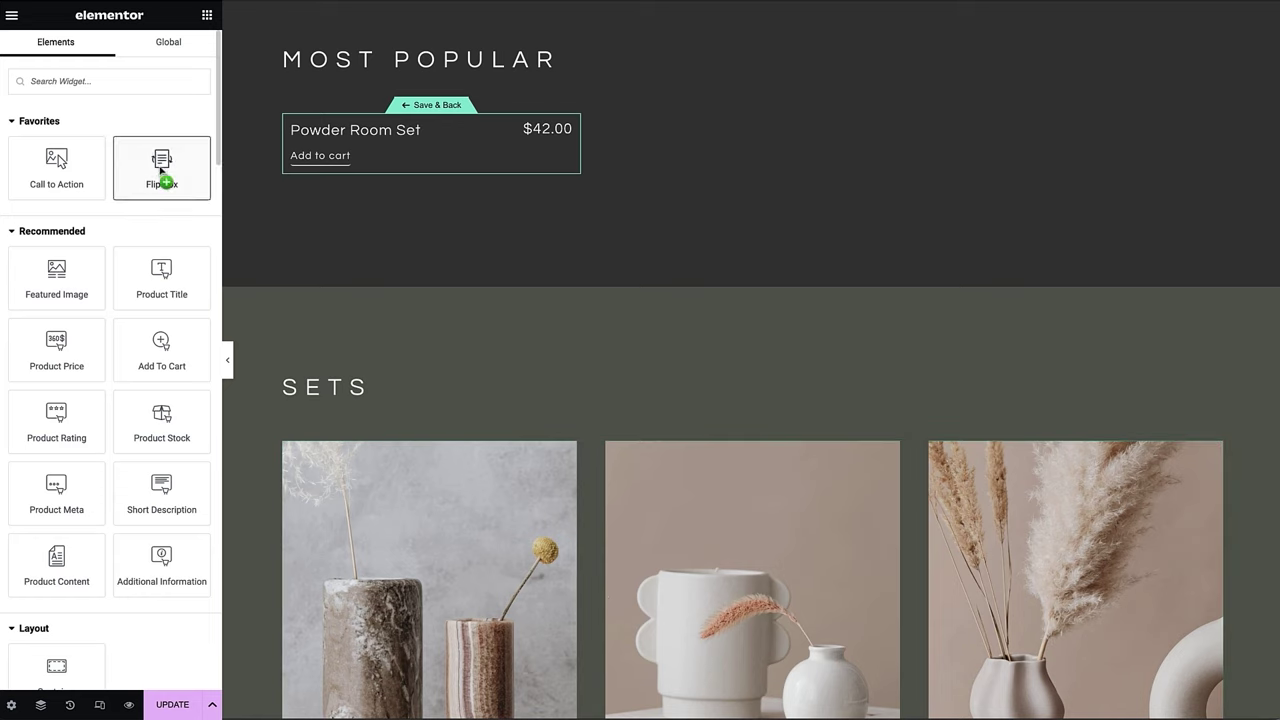
pyautogui.moveTo(160, 172); pyautogui.dragTo(390, 130)
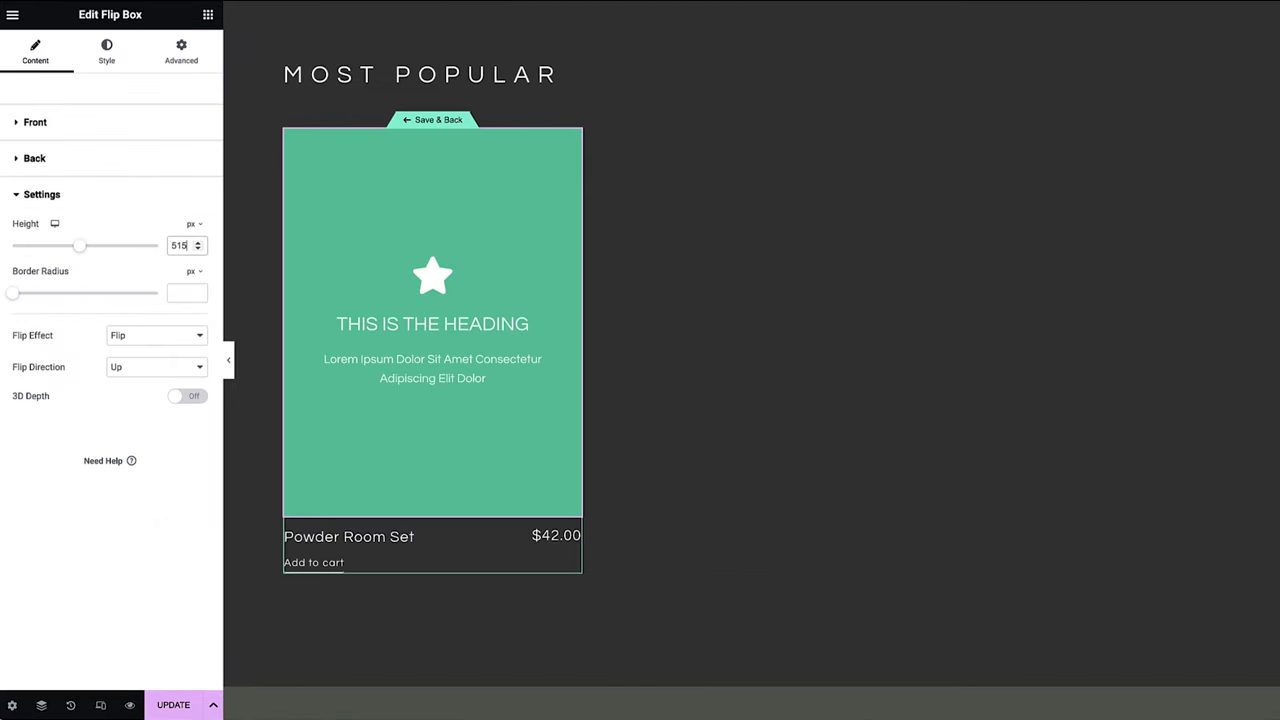
pyautogui.click(195, 337)
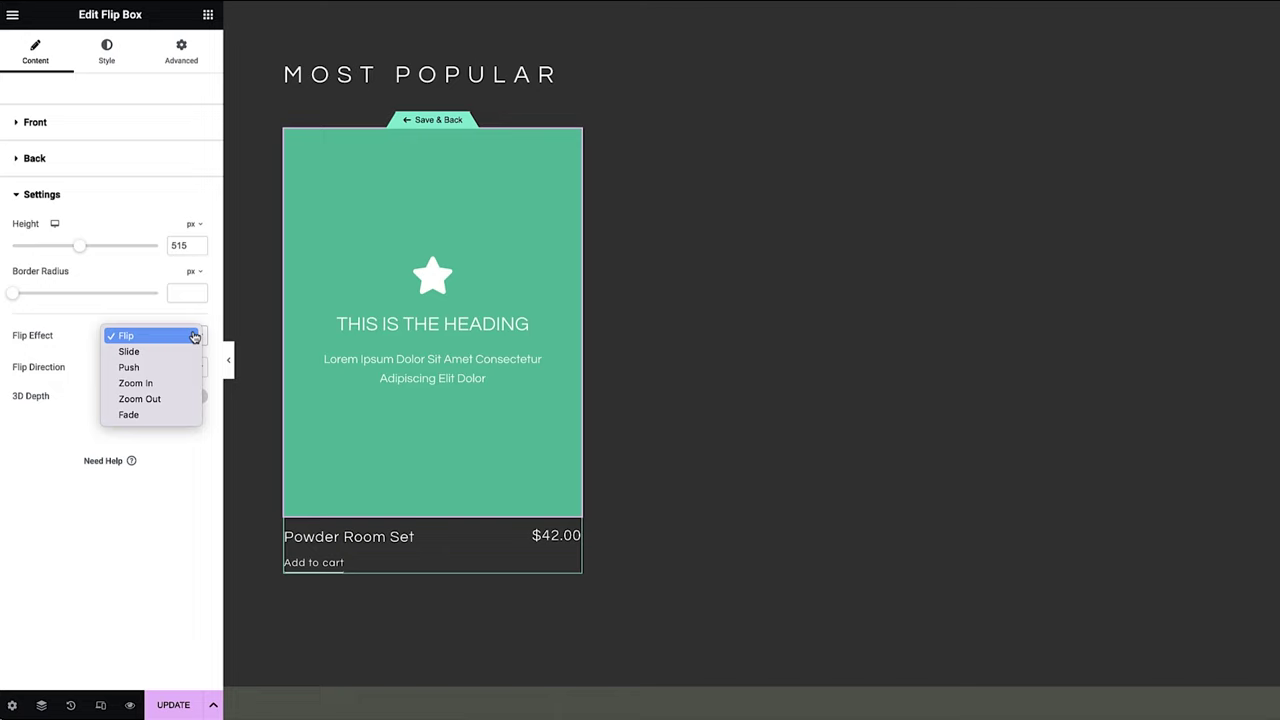
pyautogui.click(185, 418)
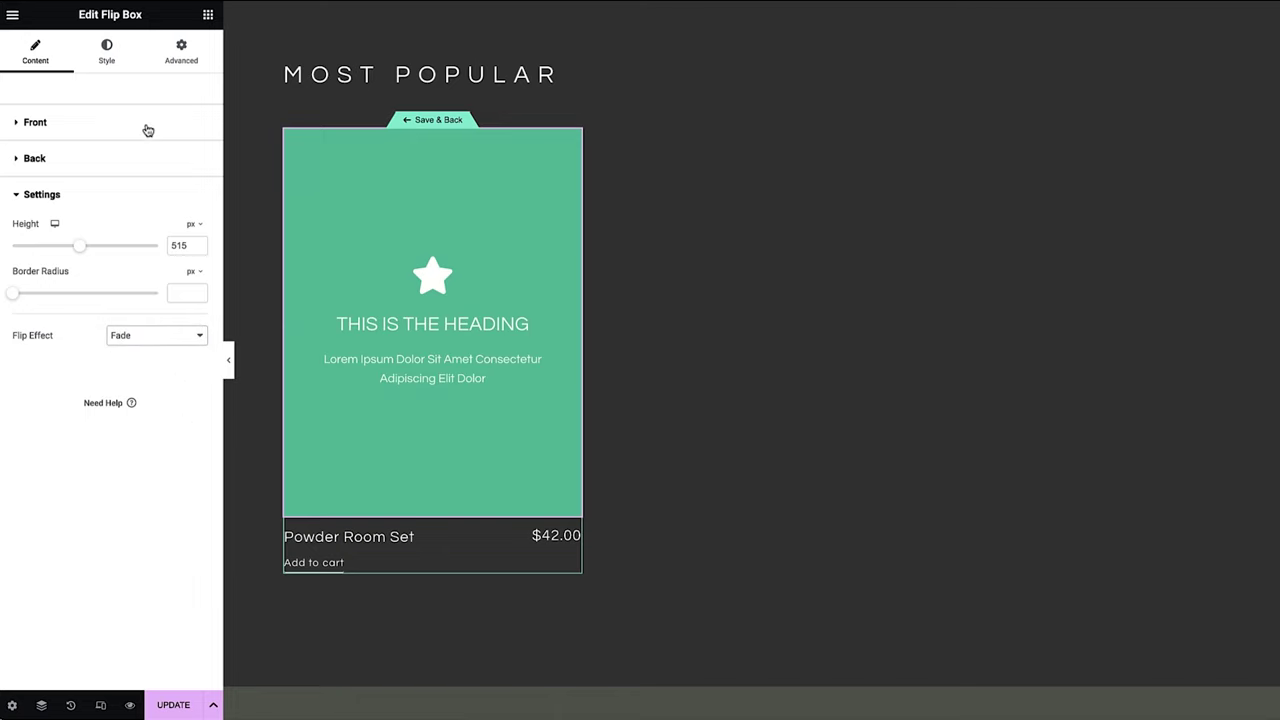
# - Remove the icon, title and description from the flip box's front side
pyautogui.click(147, 130)
pyautogui.click(192, 240)
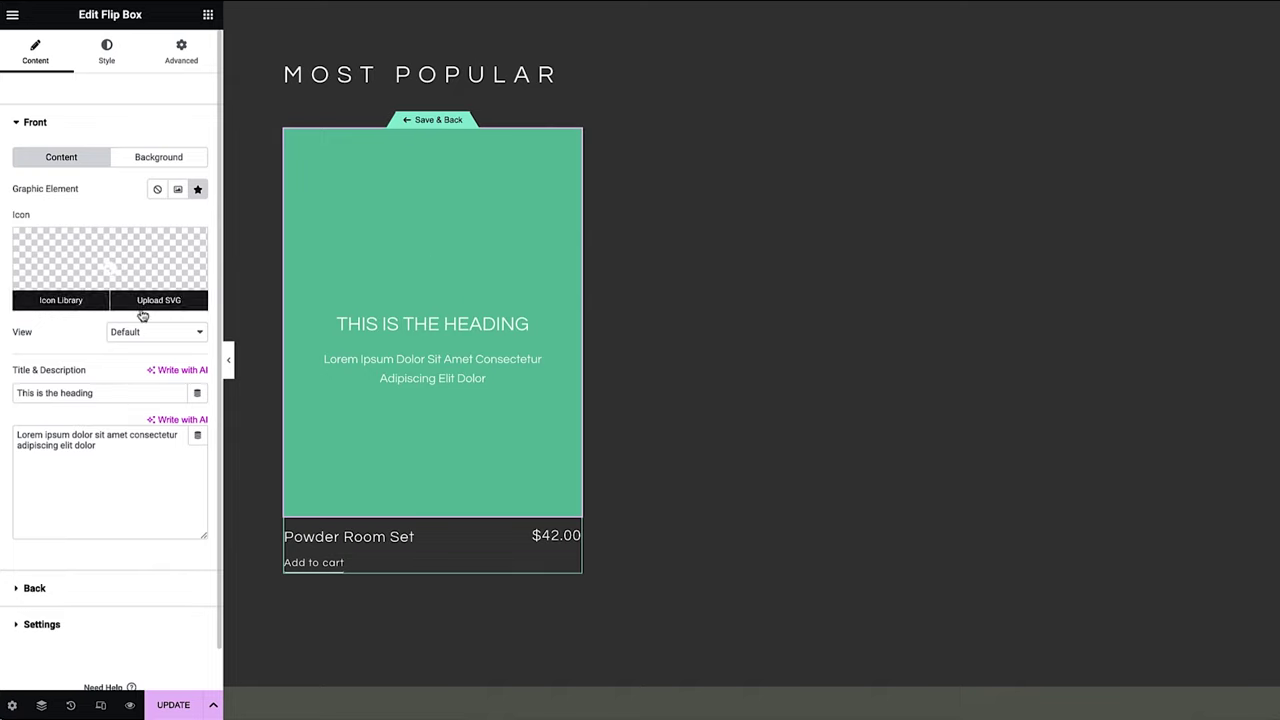
pyautogui.tripleClick(126, 401)
pyautogui.press('BackSpace')
pyautogui.tripleClick(126, 460)
pyautogui.press('BackSpace')
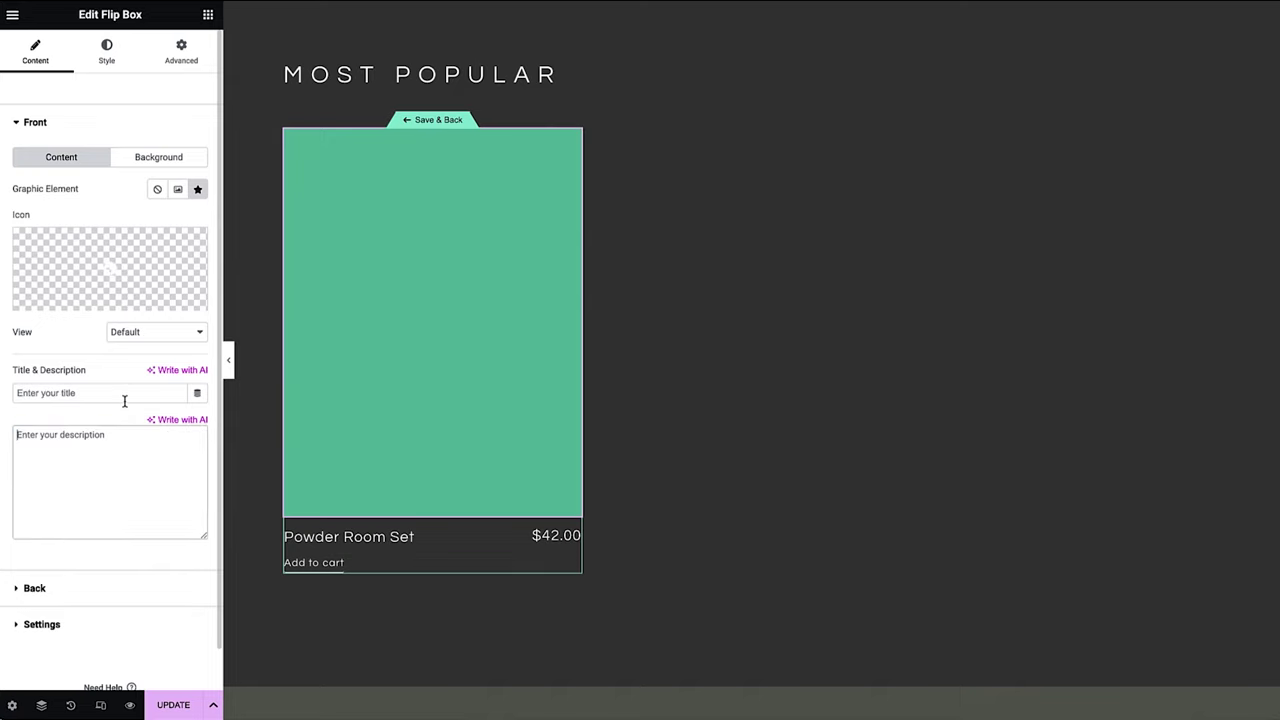
# - Give the flip box's front a Classic background using the dynamic Featured Image, positioned Center Center, No-repeat, with display size Cover
pyautogui.click(151, 162)
pyautogui.click(178, 191)
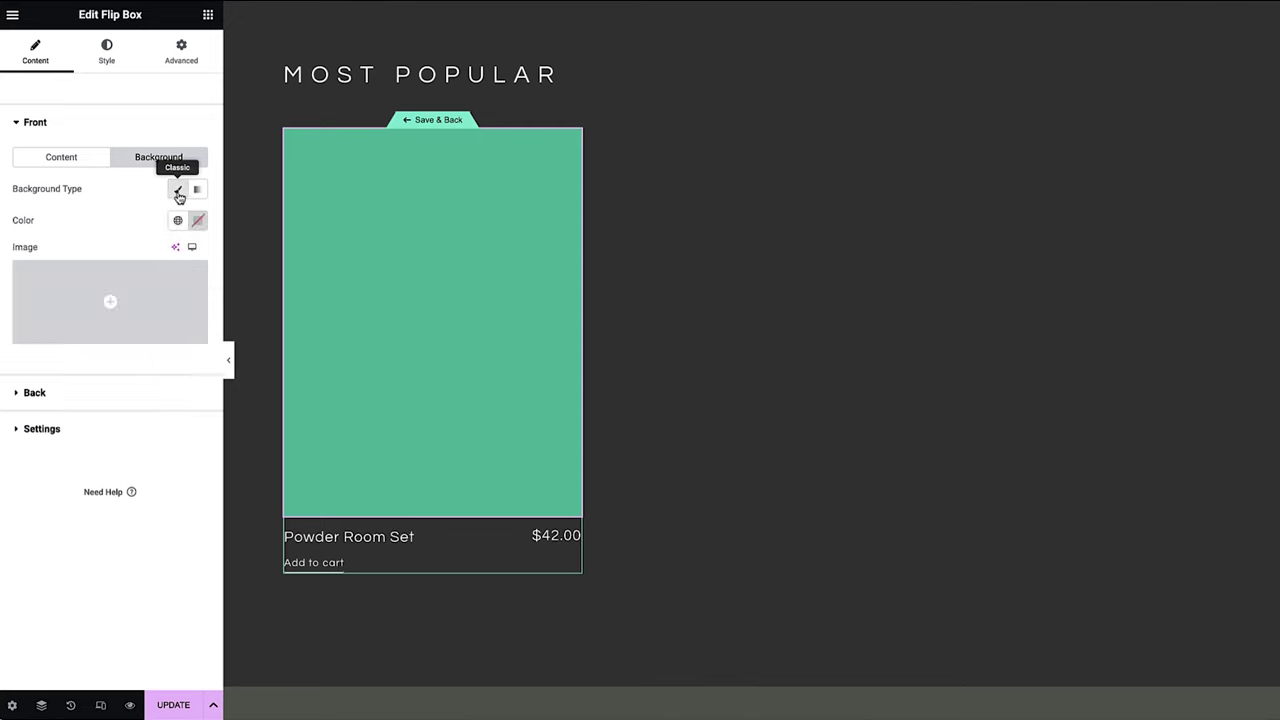
pyautogui.click(198, 336)
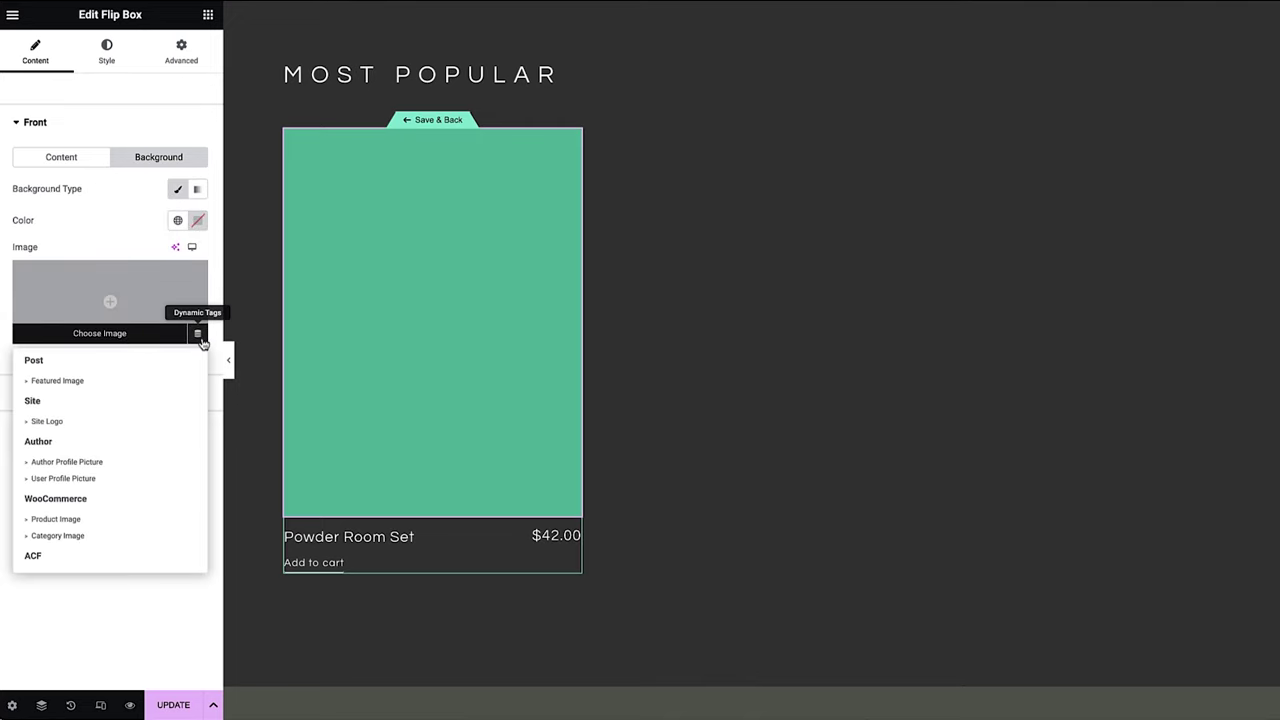
pyautogui.click(167, 382)
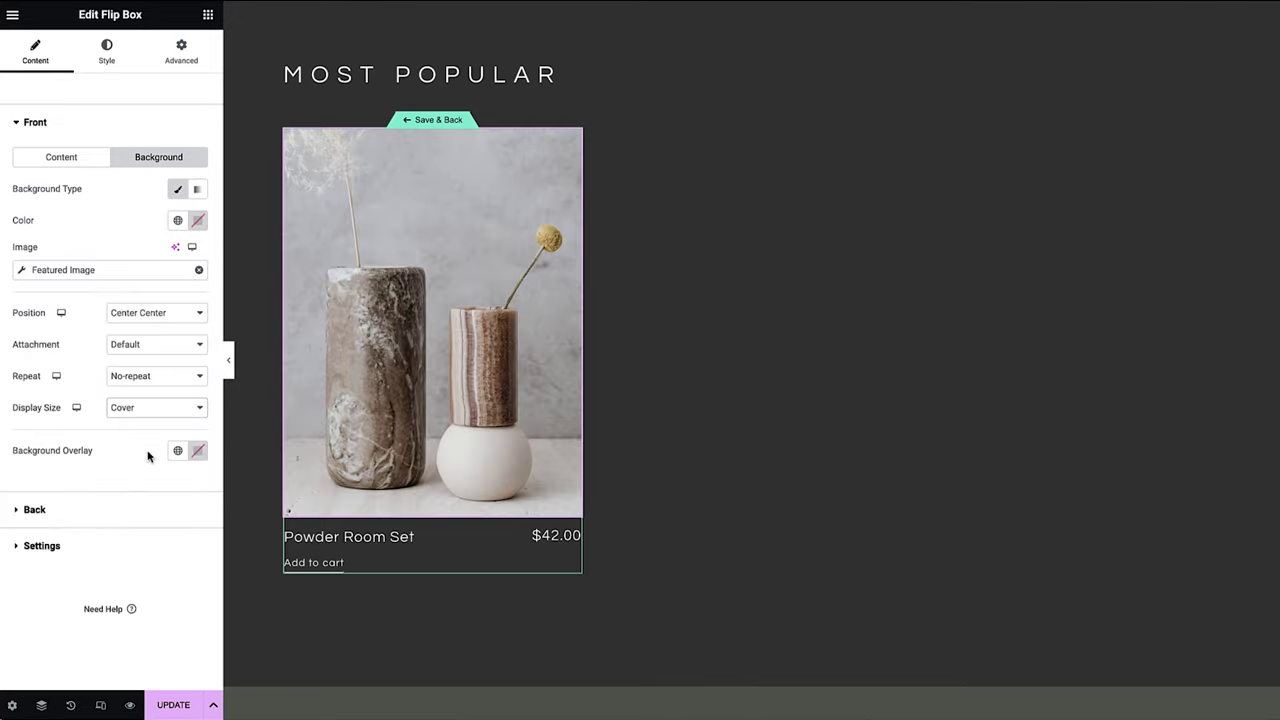
# - Clear the title, description and button text on the flip box's back side
pyautogui.click(35, 510)
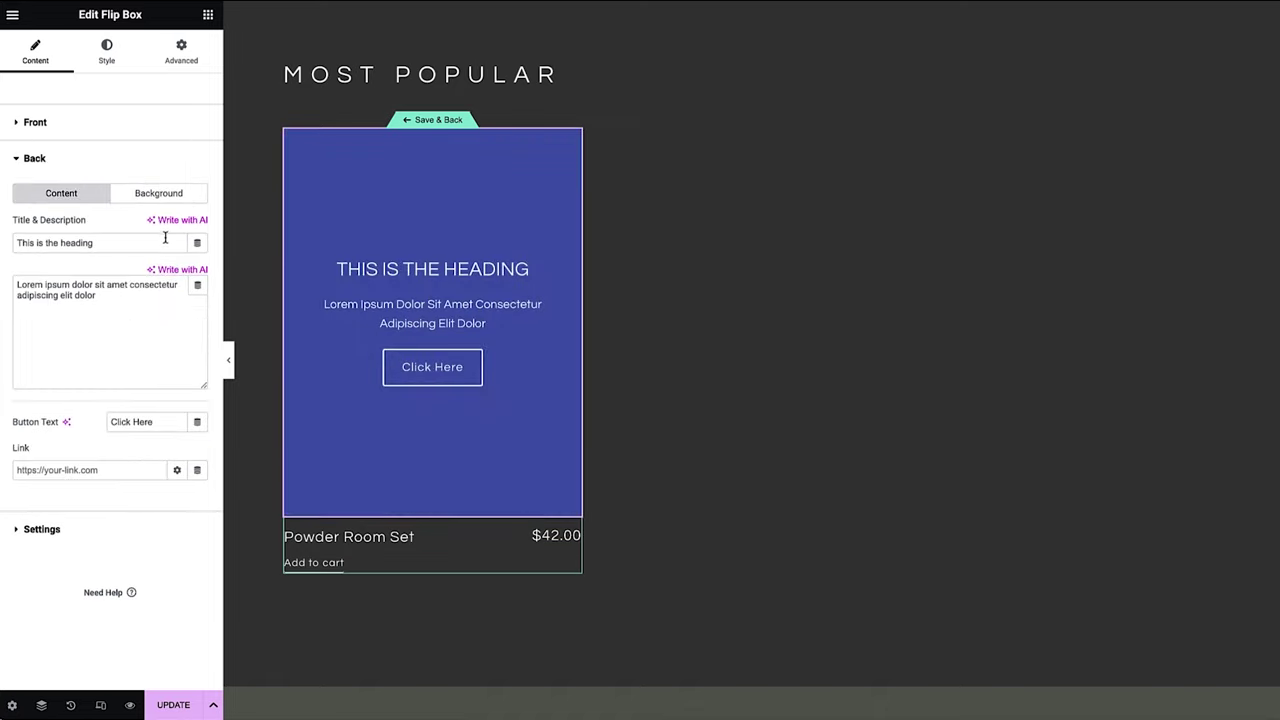
pyautogui.press('BackSpace')
pyautogui.click(158, 306)
pyautogui.hotkey('ctrl', 'a')
pyautogui.press('BackSpace')
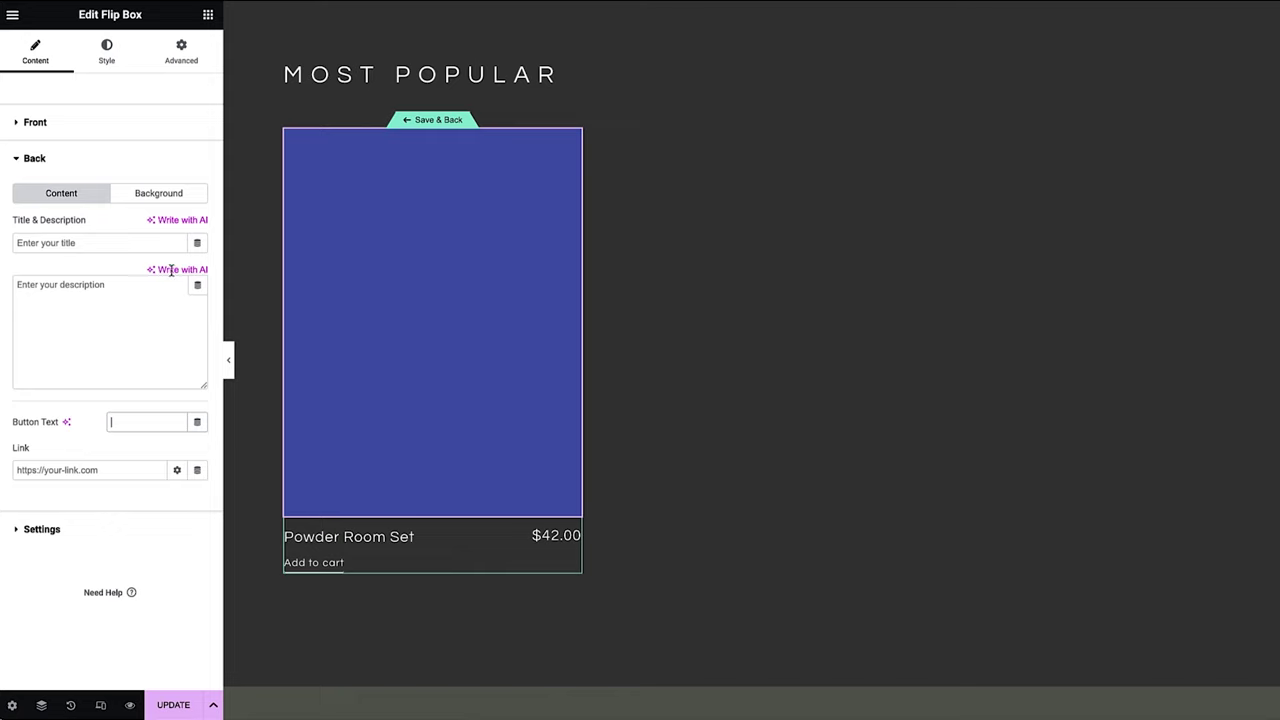
# - Give the flip box's back a Classic background using the ACF Image Field keyed to Alternative Image, Center Center, No-repeat, Cover
pyautogui.click(184, 196)
pyautogui.click(180, 228)
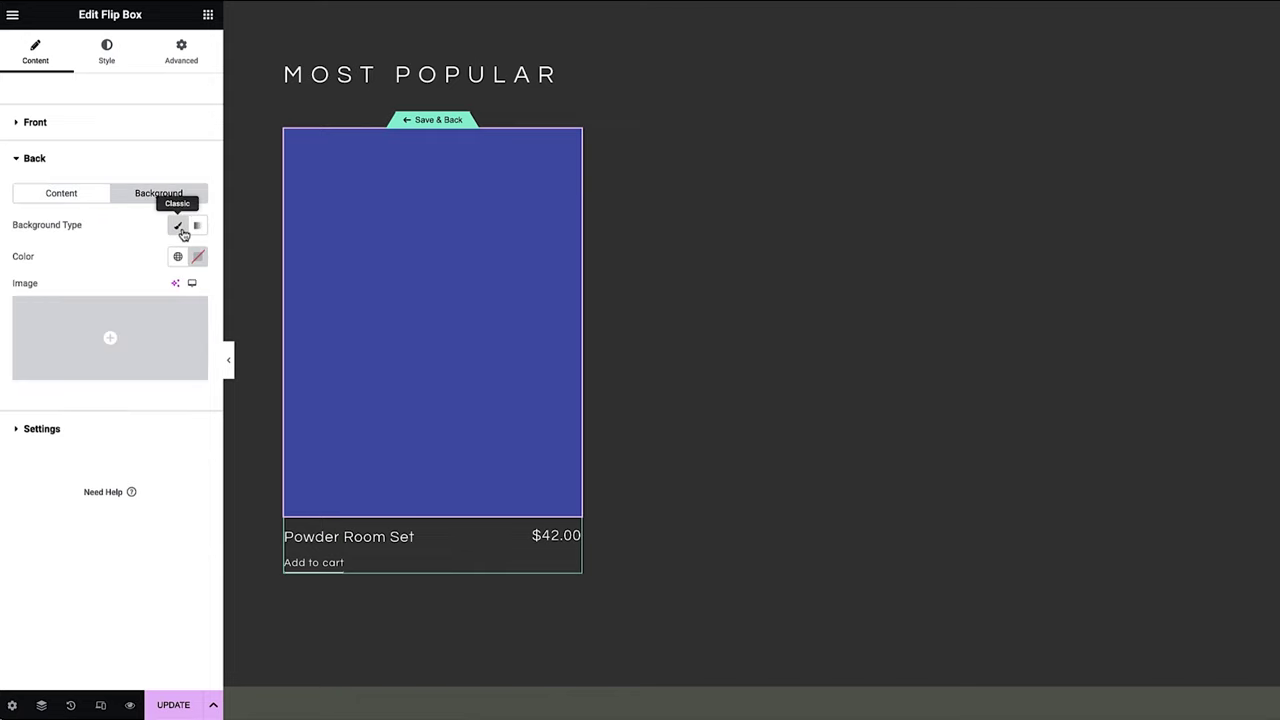
pyautogui.click(194, 367)
pyautogui.scroll(-1, 142, 481)
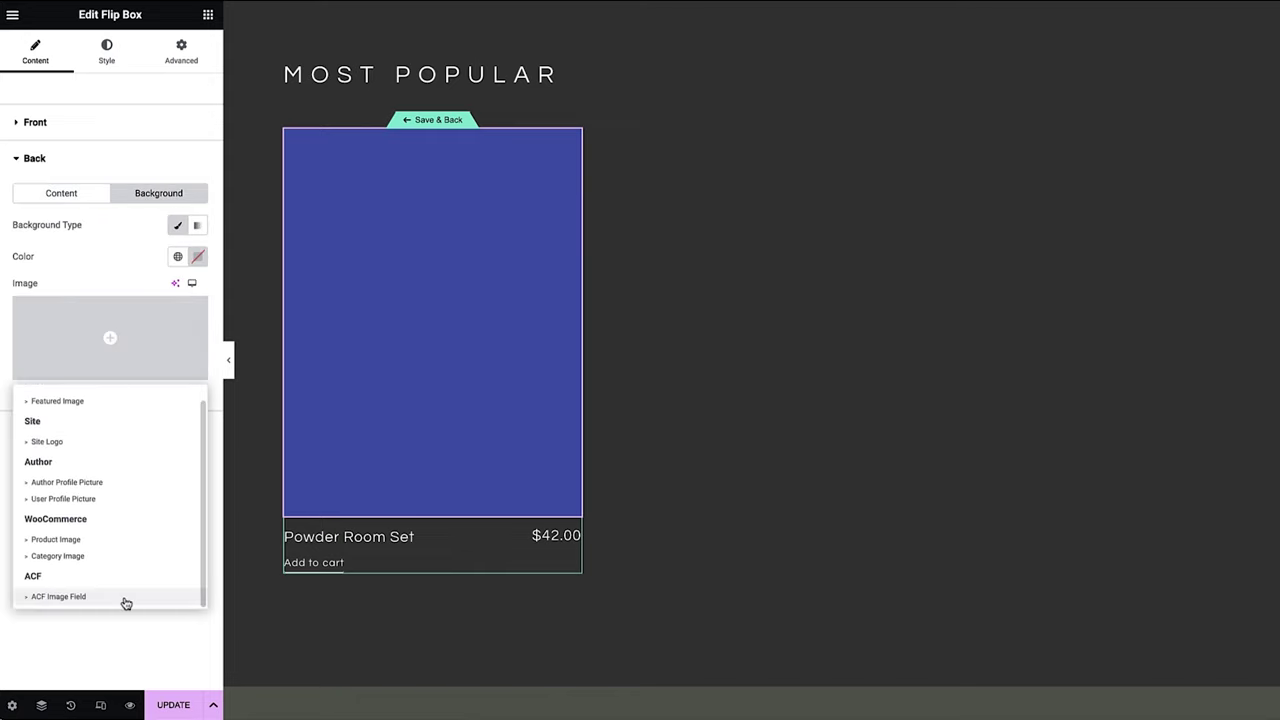
pyautogui.click(123, 600)
pyautogui.click(22, 276)
pyautogui.click(145, 336)
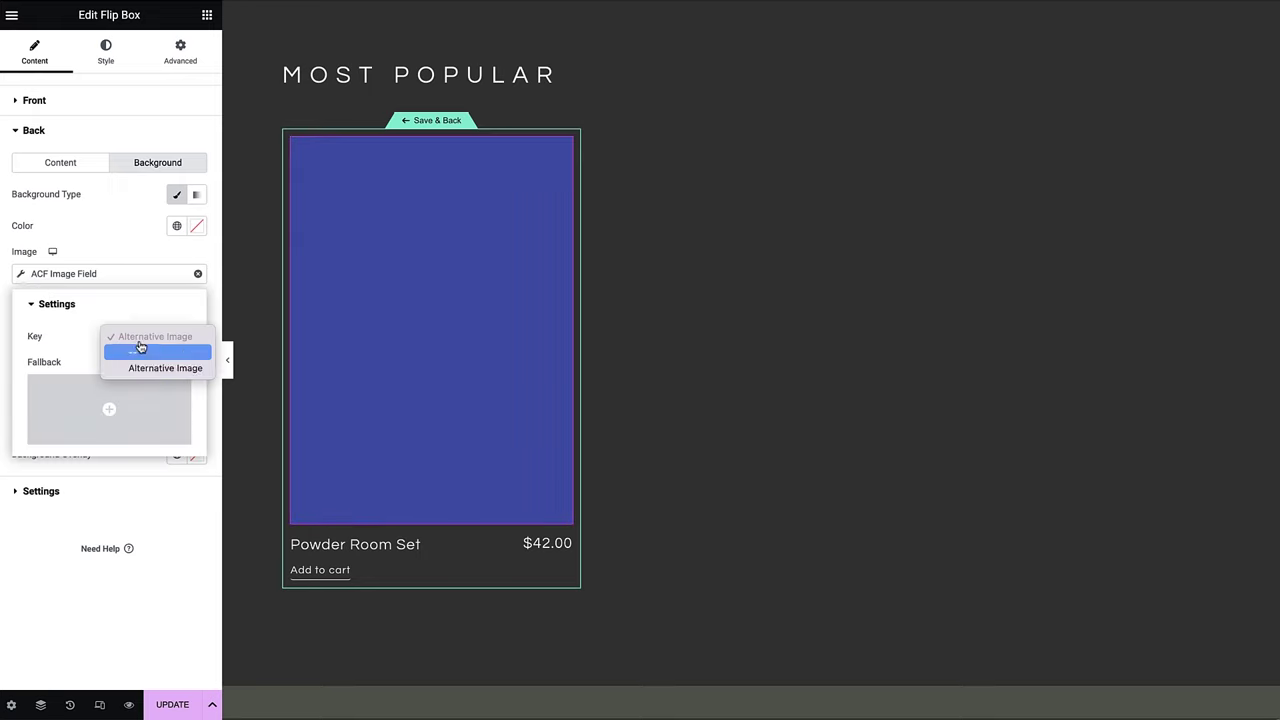
pyautogui.click(149, 372)
pyautogui.click(135, 245)
# - Make the back side's background colour, #555951, semi-transparent by lowering its opacity
pyautogui.click(196, 226)
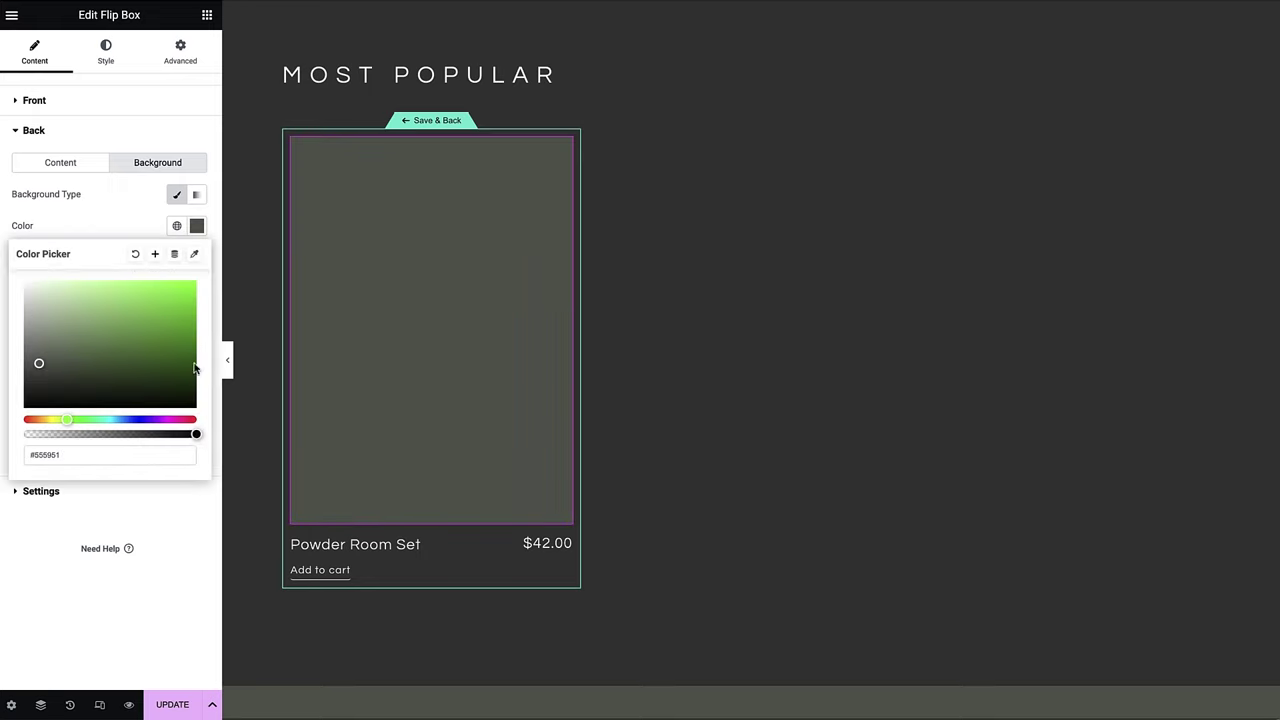
pyautogui.moveTo(196, 436); pyautogui.dragTo(83, 437)
pyautogui.click(92, 515)
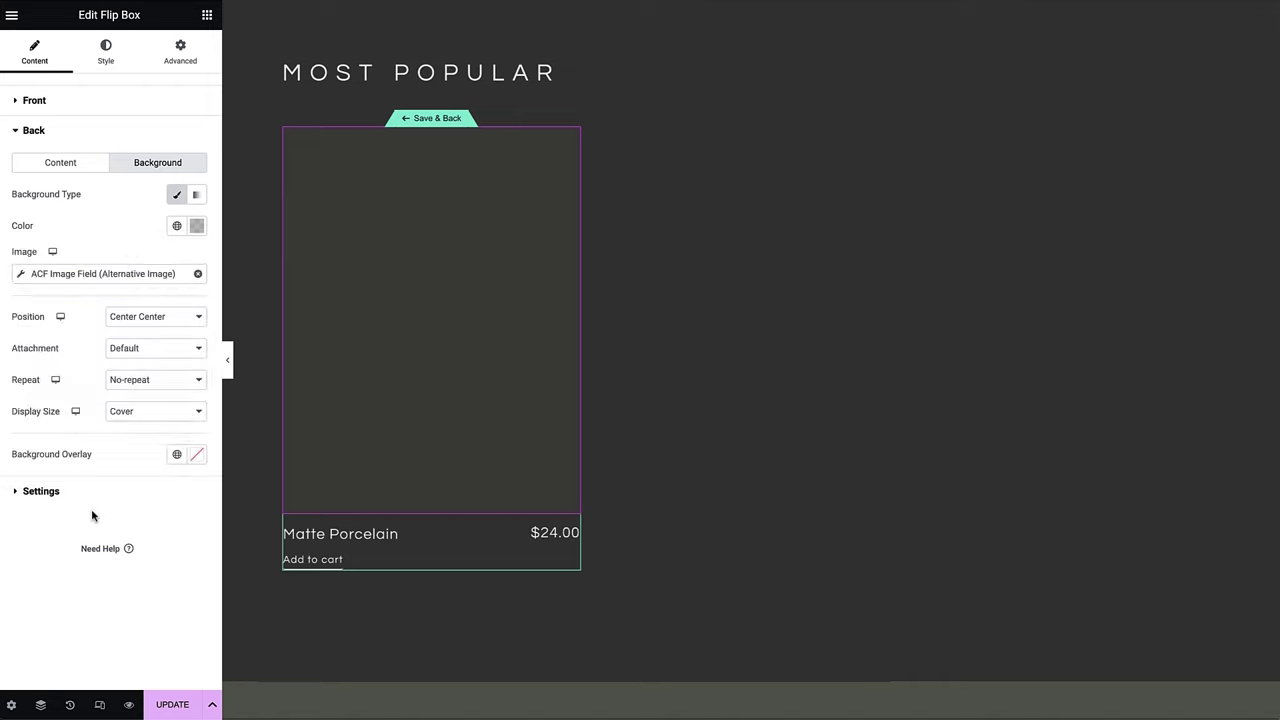
# - Title the loop item Product Card Loop and preview it with the Stone Inspired product
pyautogui.click(10, 706)
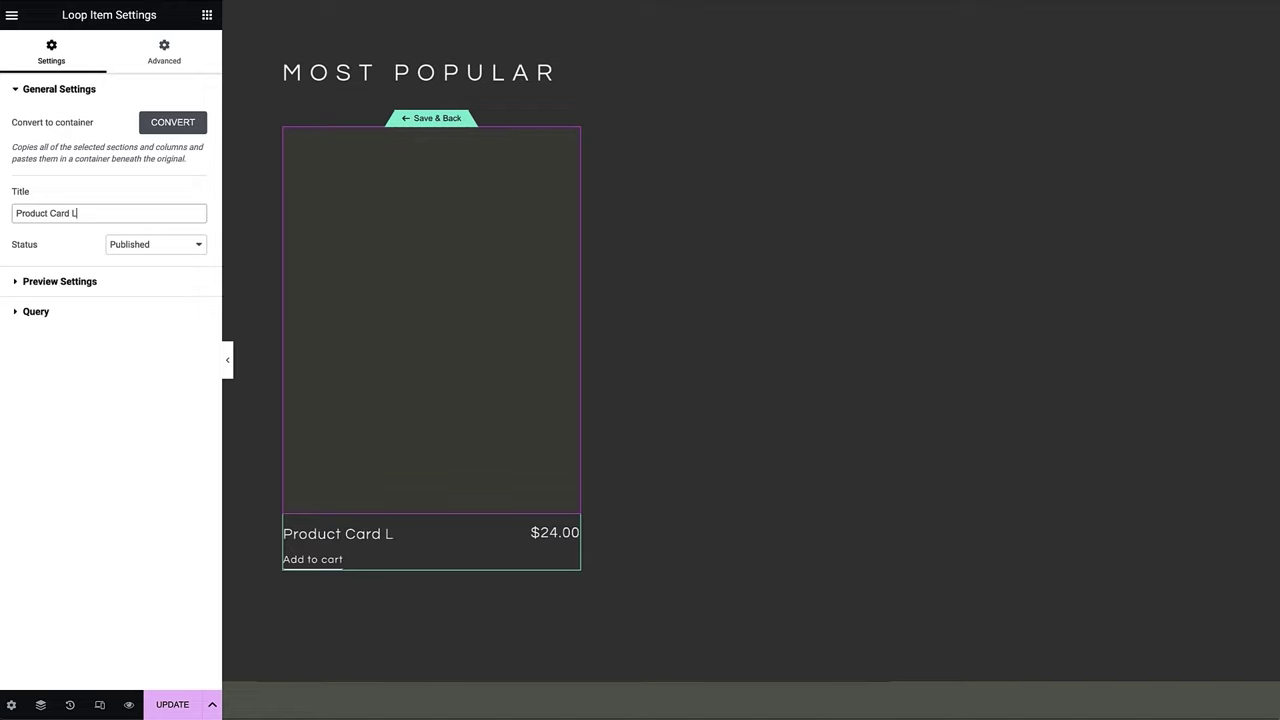
pyautogui.write('oop')
pyautogui.click(63, 284)
pyautogui.click(81, 216)
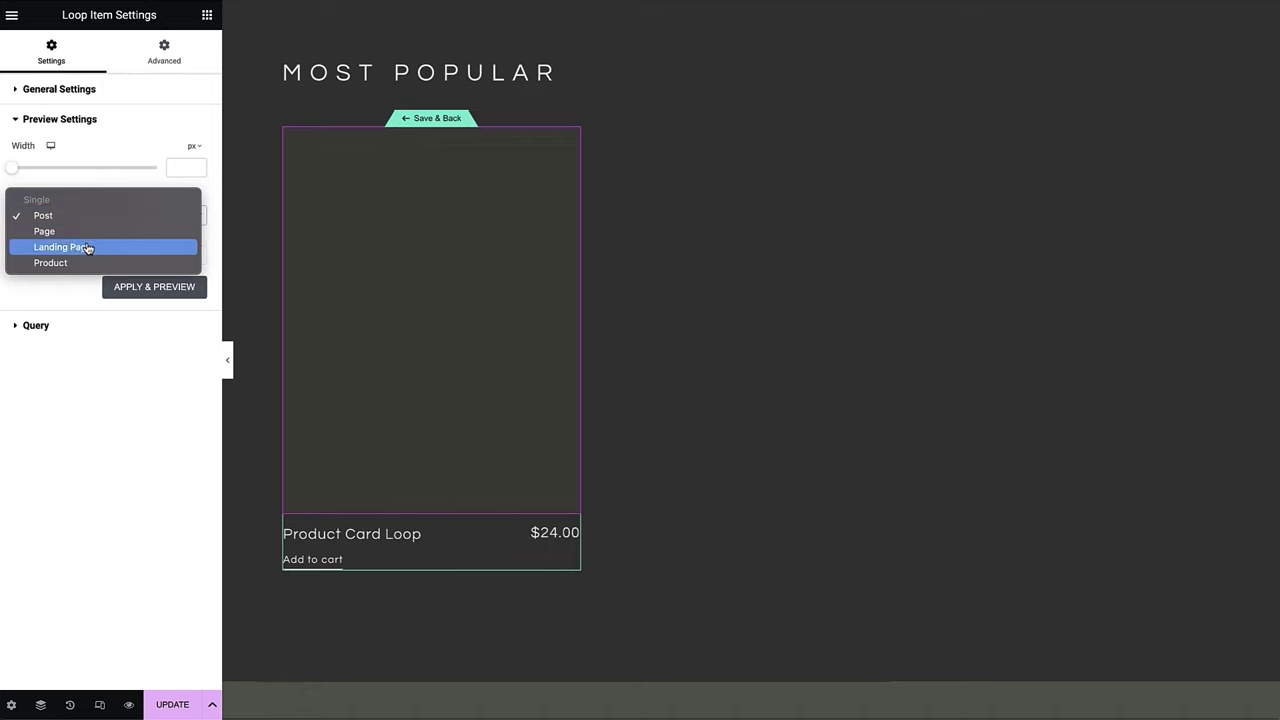
pyautogui.click(90, 263)
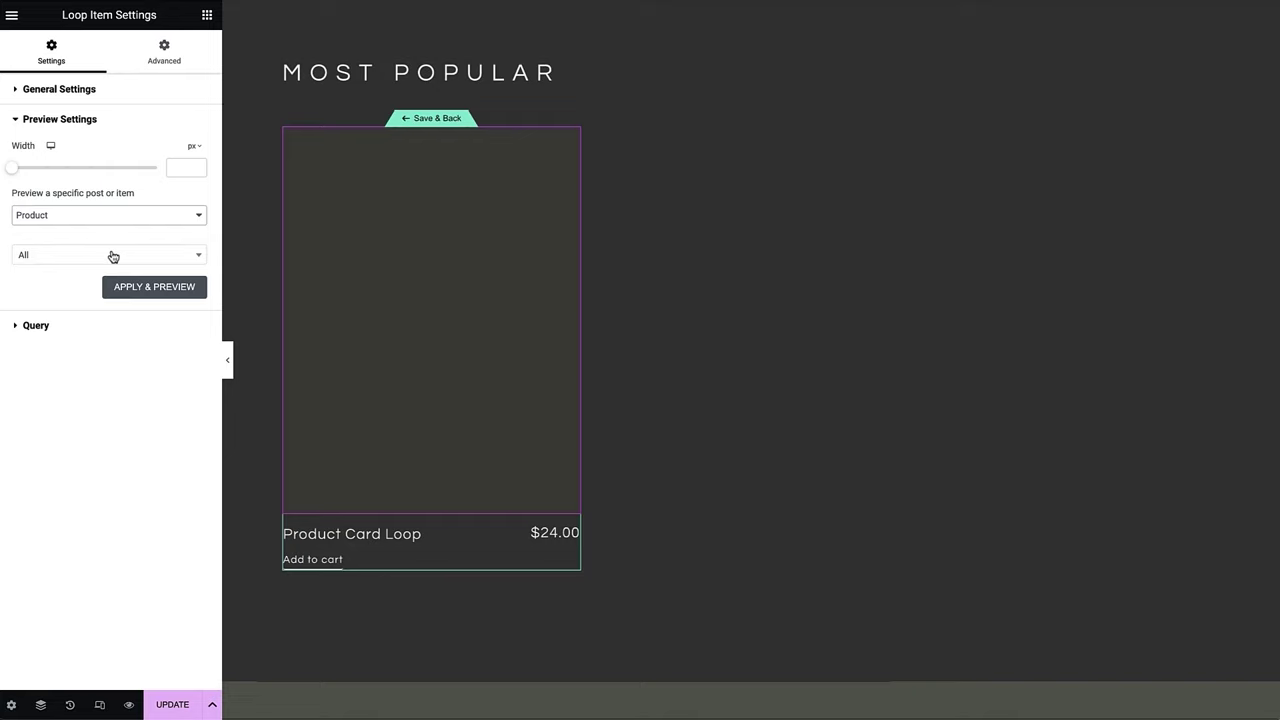
pyautogui.click(113, 257)
pyautogui.write('stone')
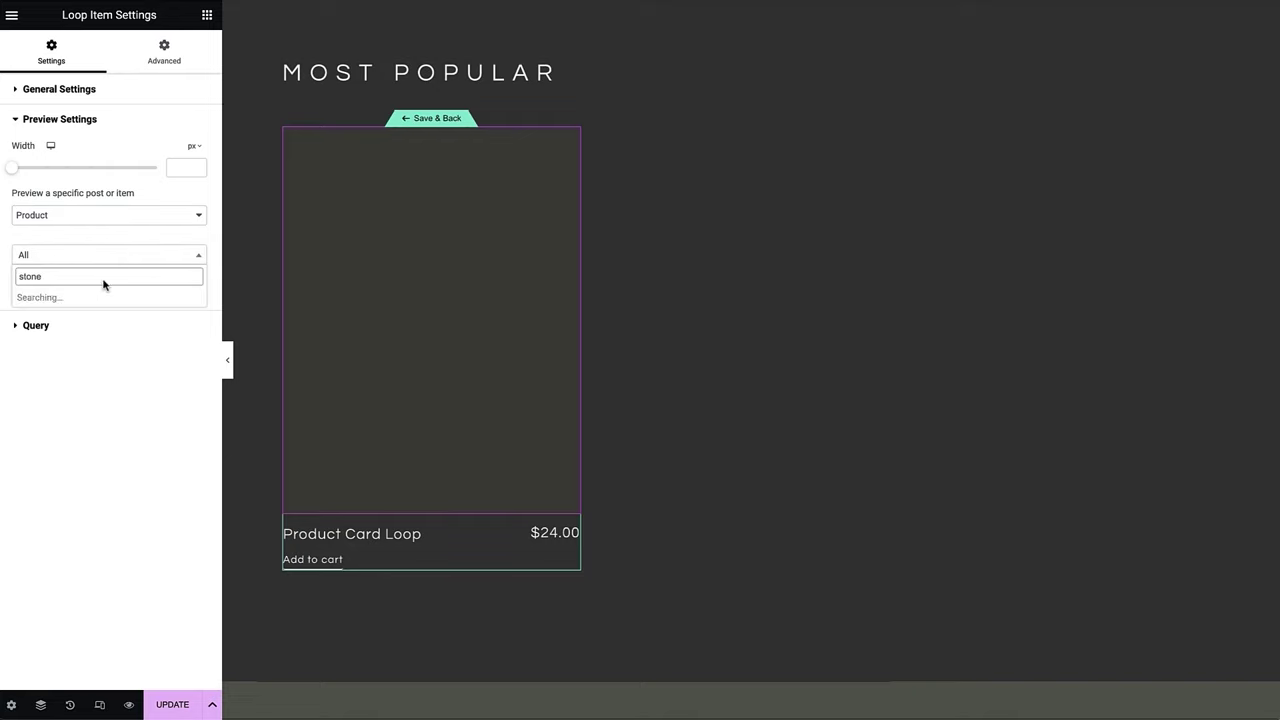
pyautogui.click(84, 301)
pyautogui.click(125, 290)
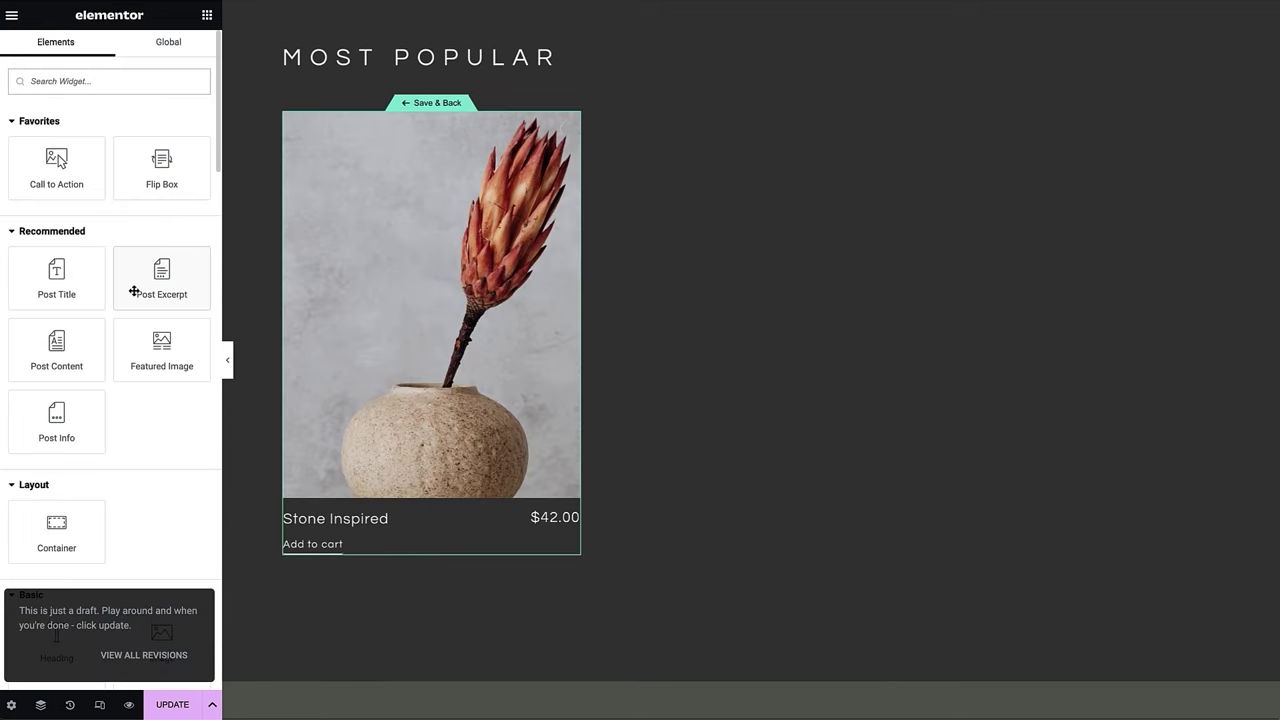
# - Check the card's flip effect, and save the loop template and return to the landing page
pyautogui.moveTo(357, 248)
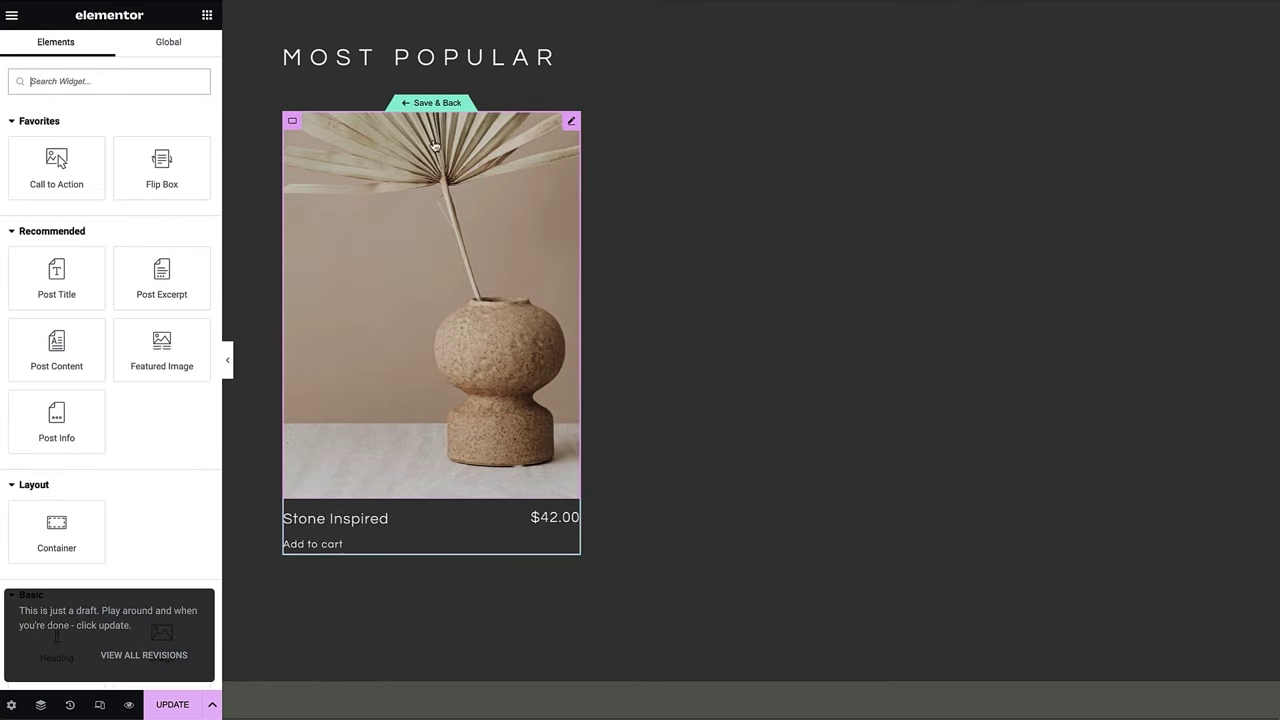
pyautogui.click(438, 104)
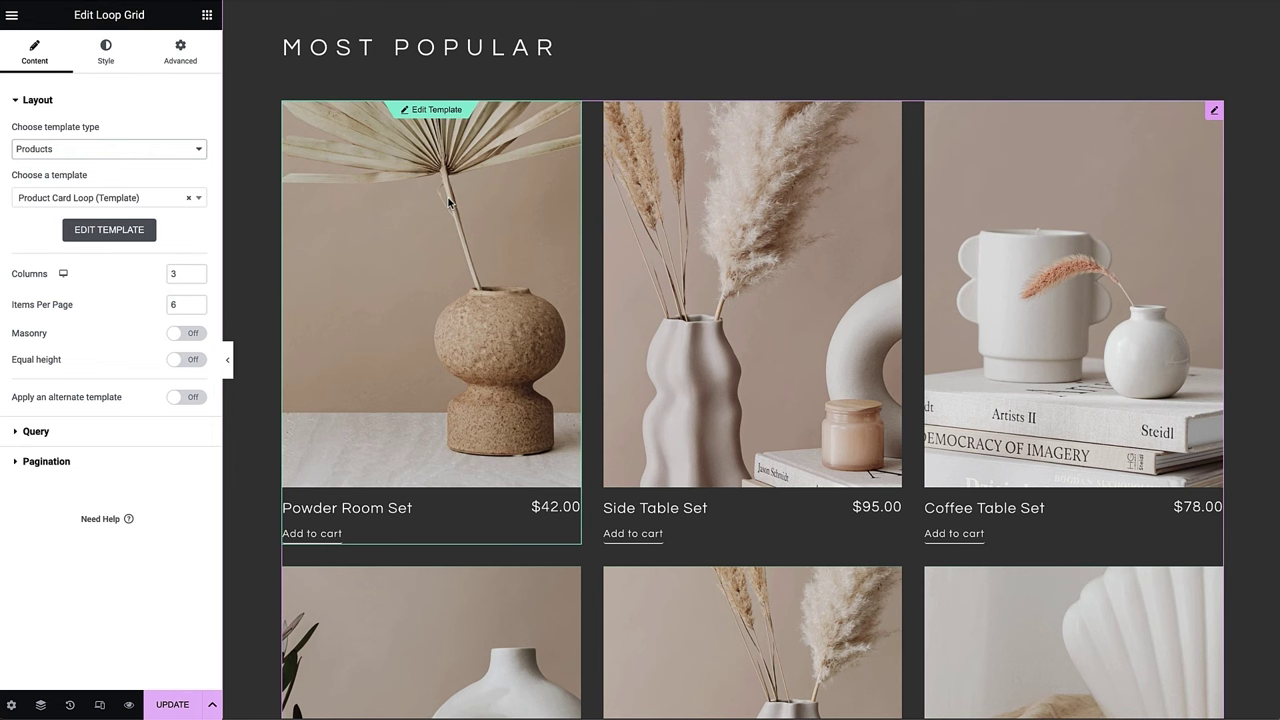
# - Try the loop grid with 2 columns and restore it to 3 columns
pyautogui.doubleClick(186, 273)
pyautogui.write('2')
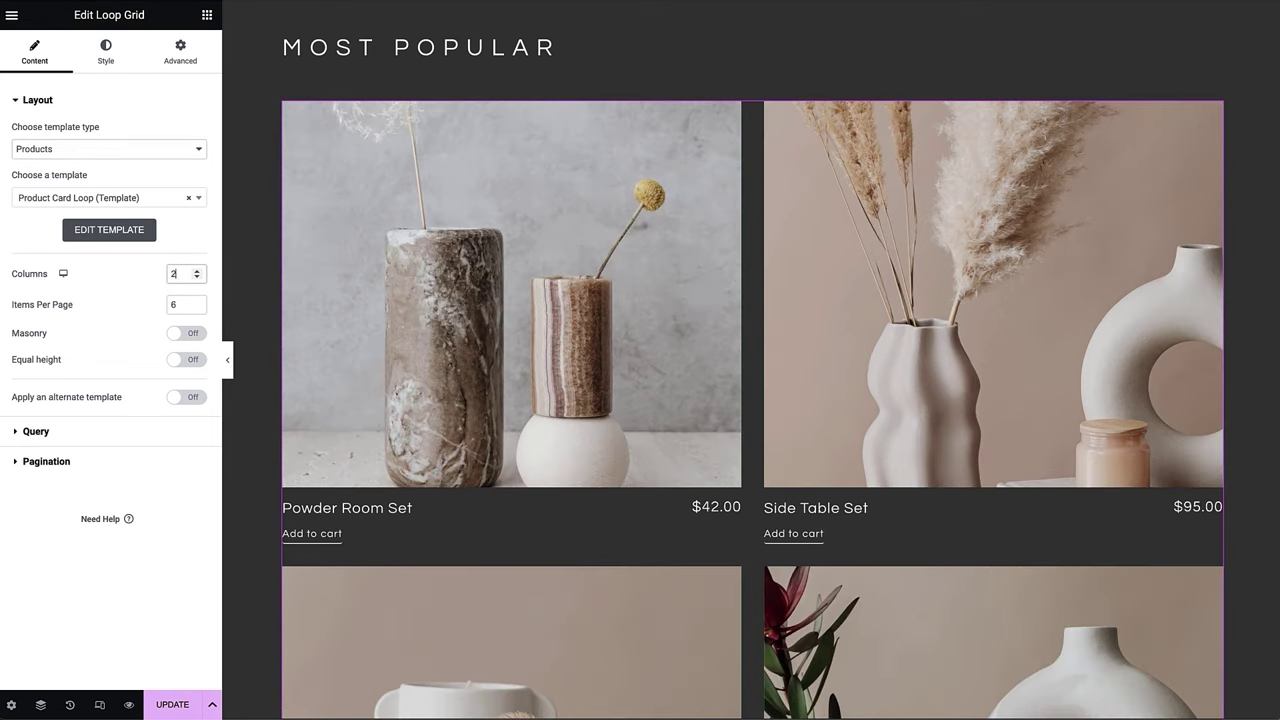
pyautogui.press('BackSpace')
pyautogui.write('3')
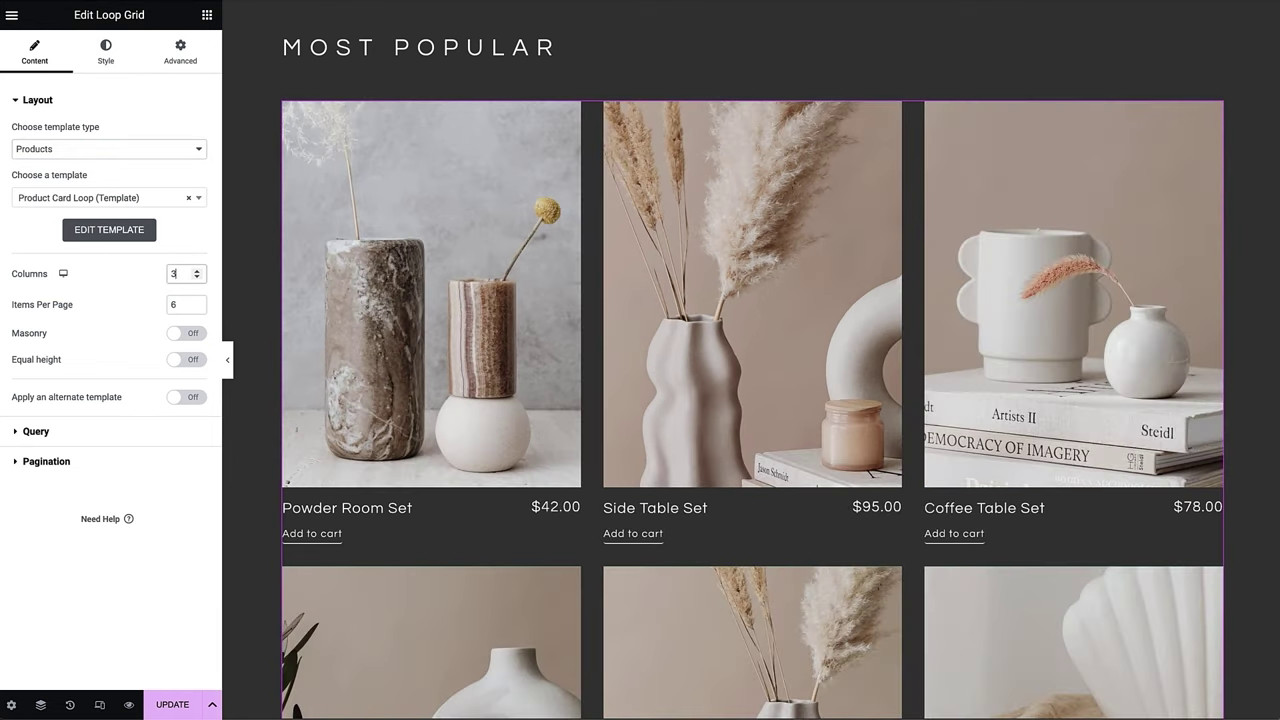
# - Enable Equal height for the loop grid and limit its query to products with the Mara Vase product tag
pyautogui.click(193, 362)
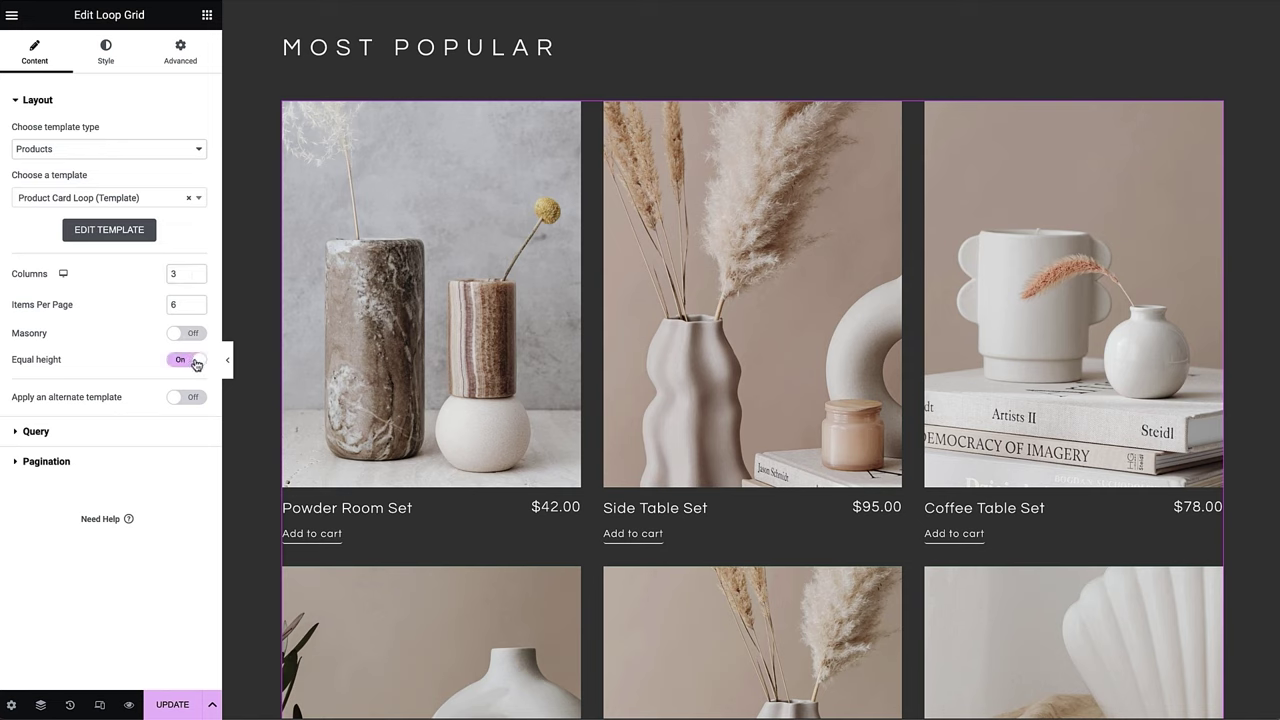
pyautogui.click(134, 433)
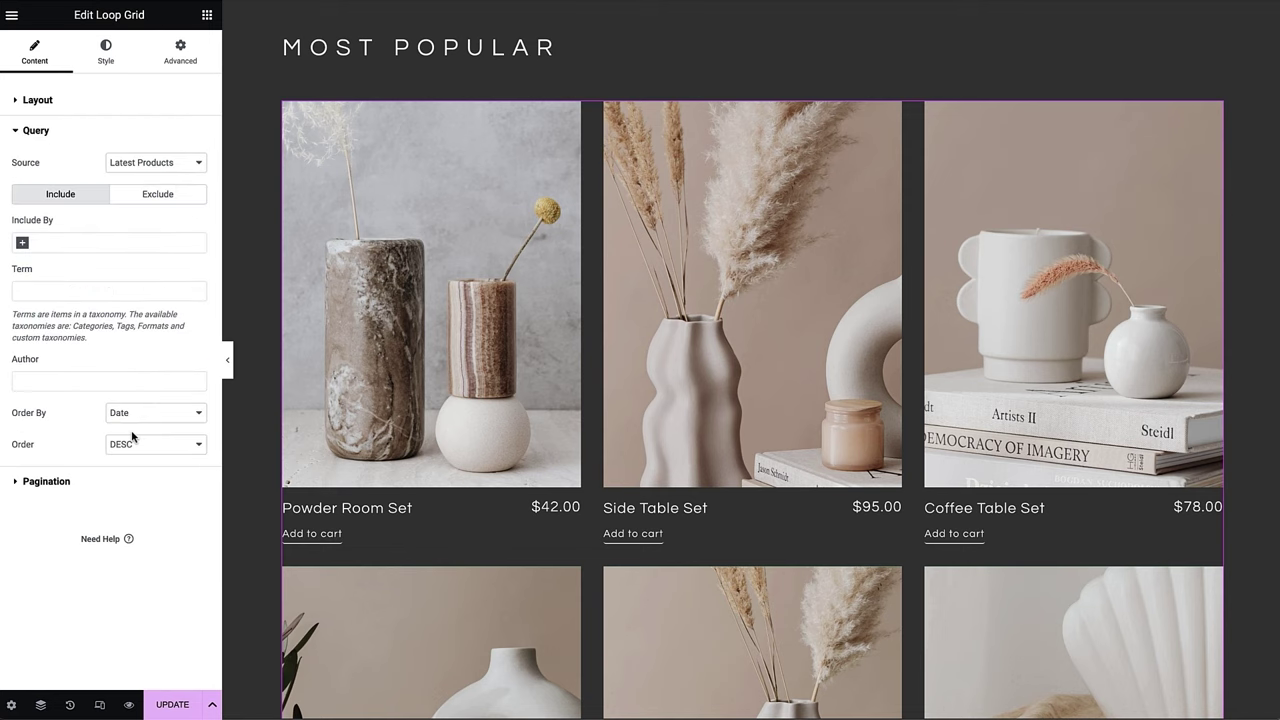
pyautogui.click(104, 241)
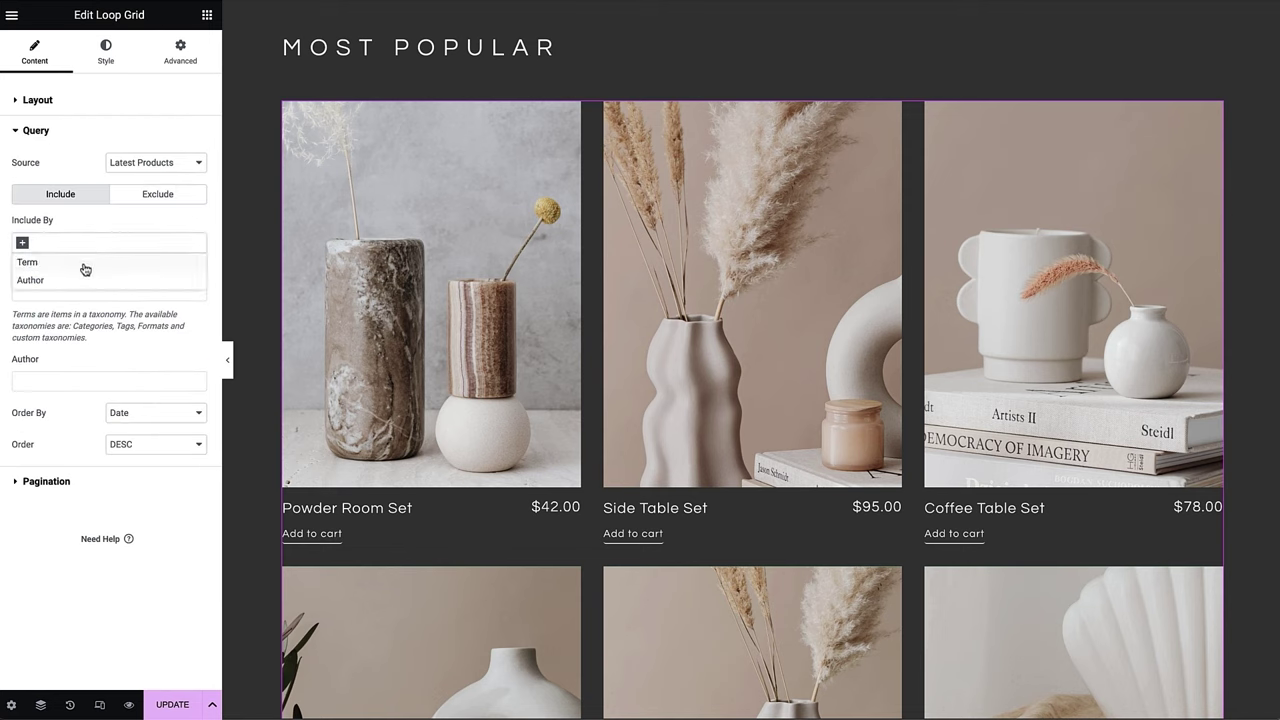
pyautogui.click(86, 263)
pyautogui.click(70, 291)
pyautogui.write('mara')
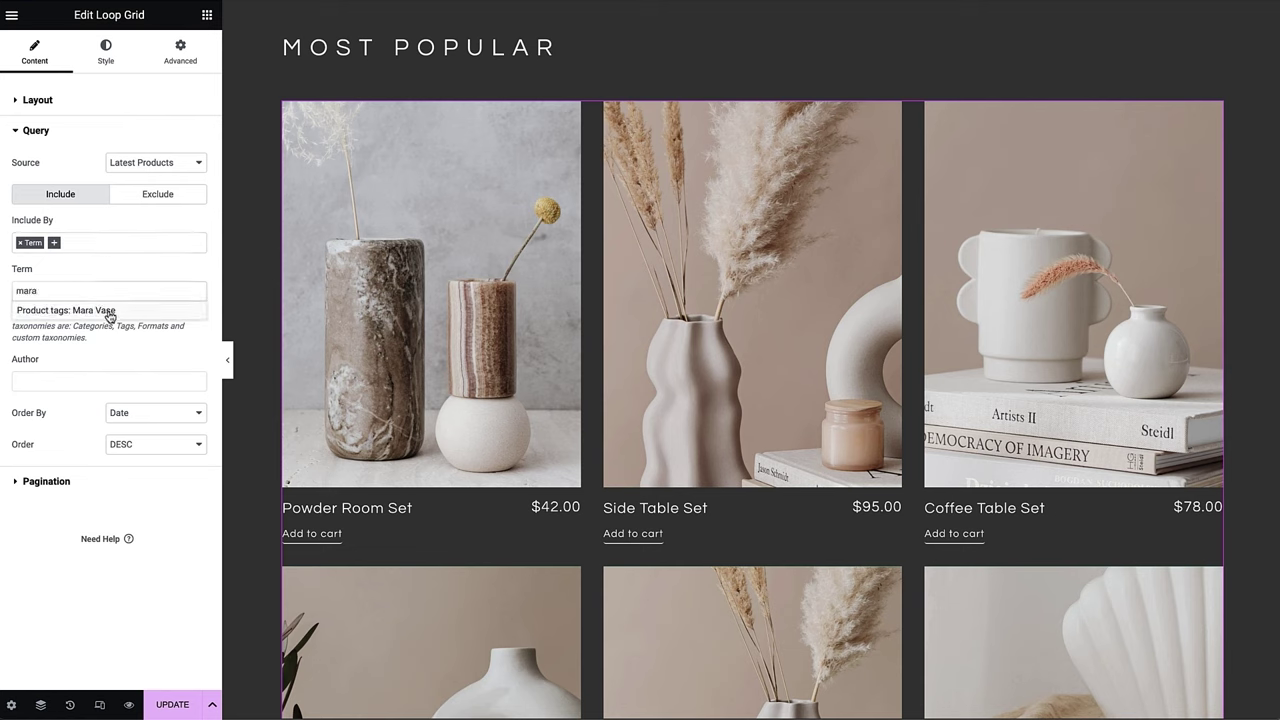
pyautogui.click(106, 308)
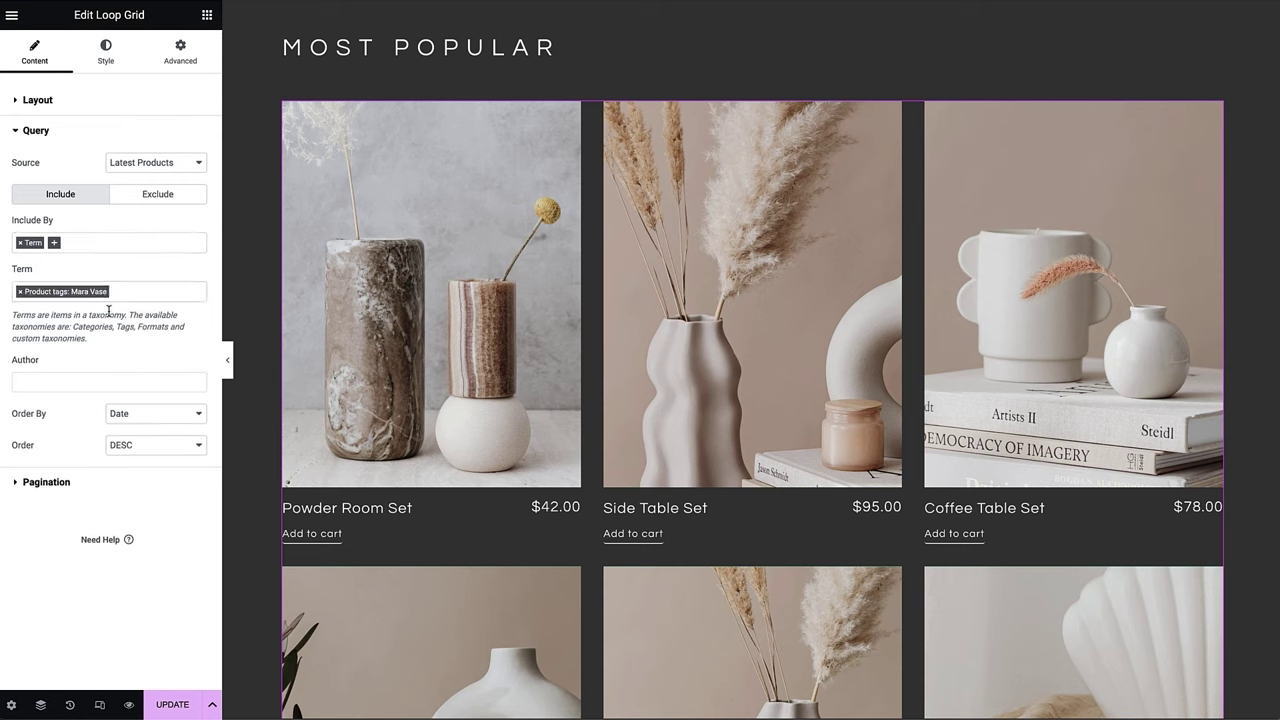
# - Exclude products with the set product tag from the loop grid's query
pyautogui.click(155, 196)
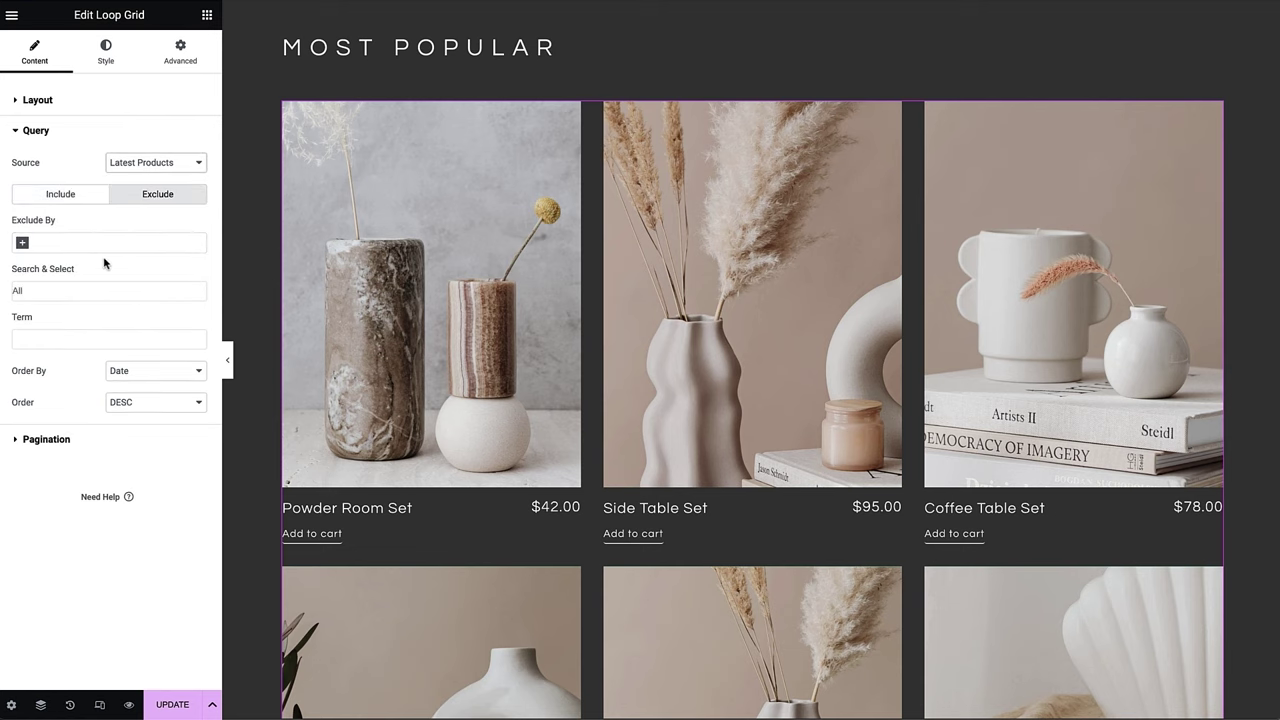
pyautogui.click(24, 245)
pyautogui.click(34, 298)
pyautogui.click(49, 339)
pyautogui.write('set')
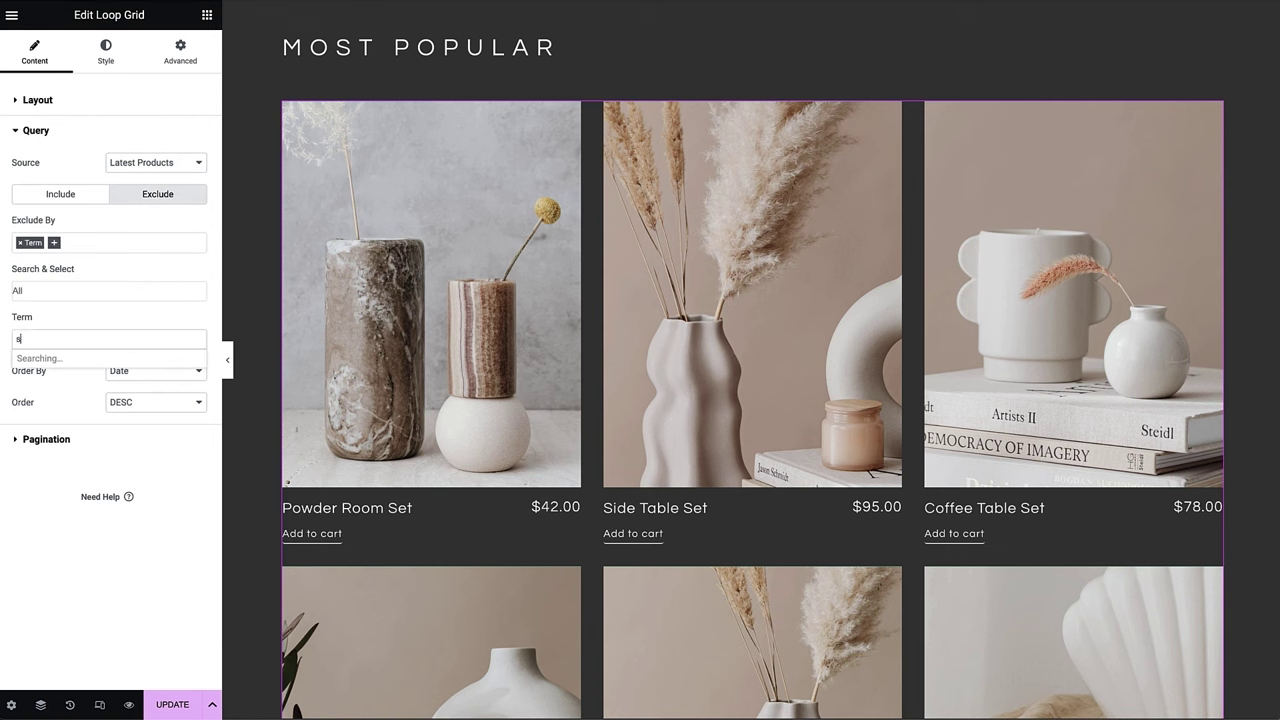
pyautogui.click(50, 358)
# - Set the Most Popular grid's query order to ASC and update the page
pyautogui.click(143, 373)
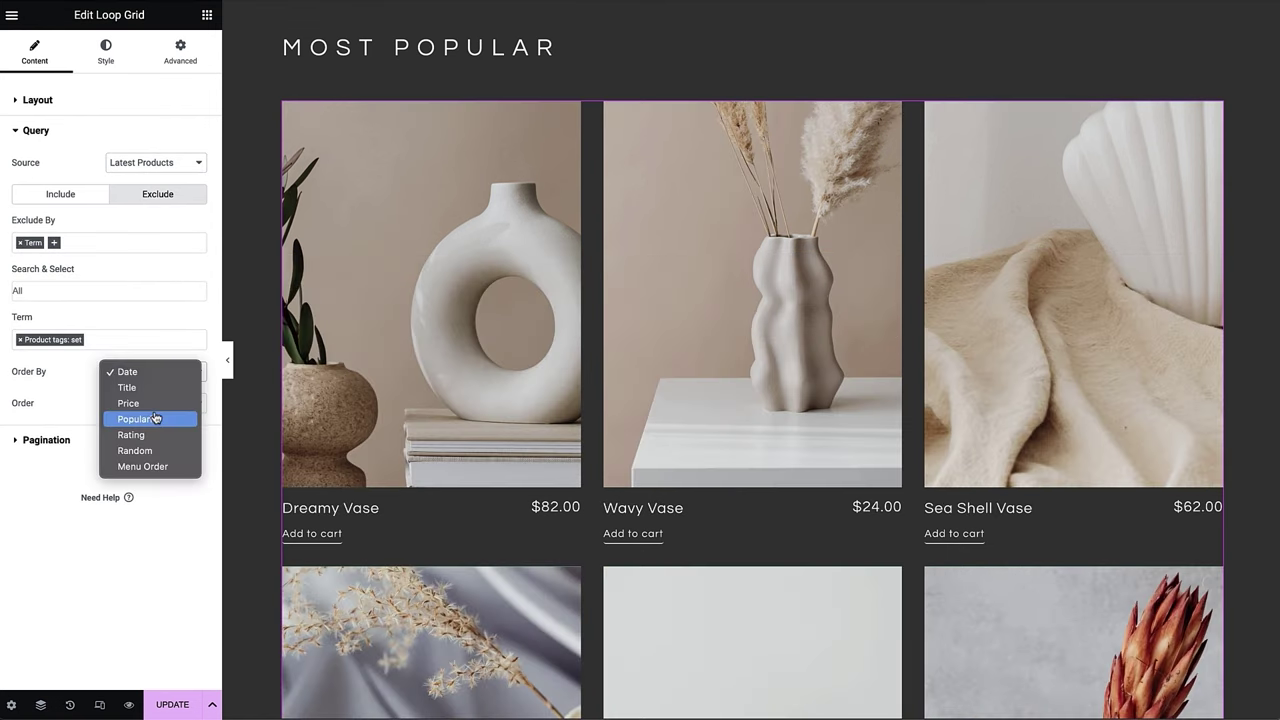
pyautogui.click(55, 402)
pyautogui.click(181, 404)
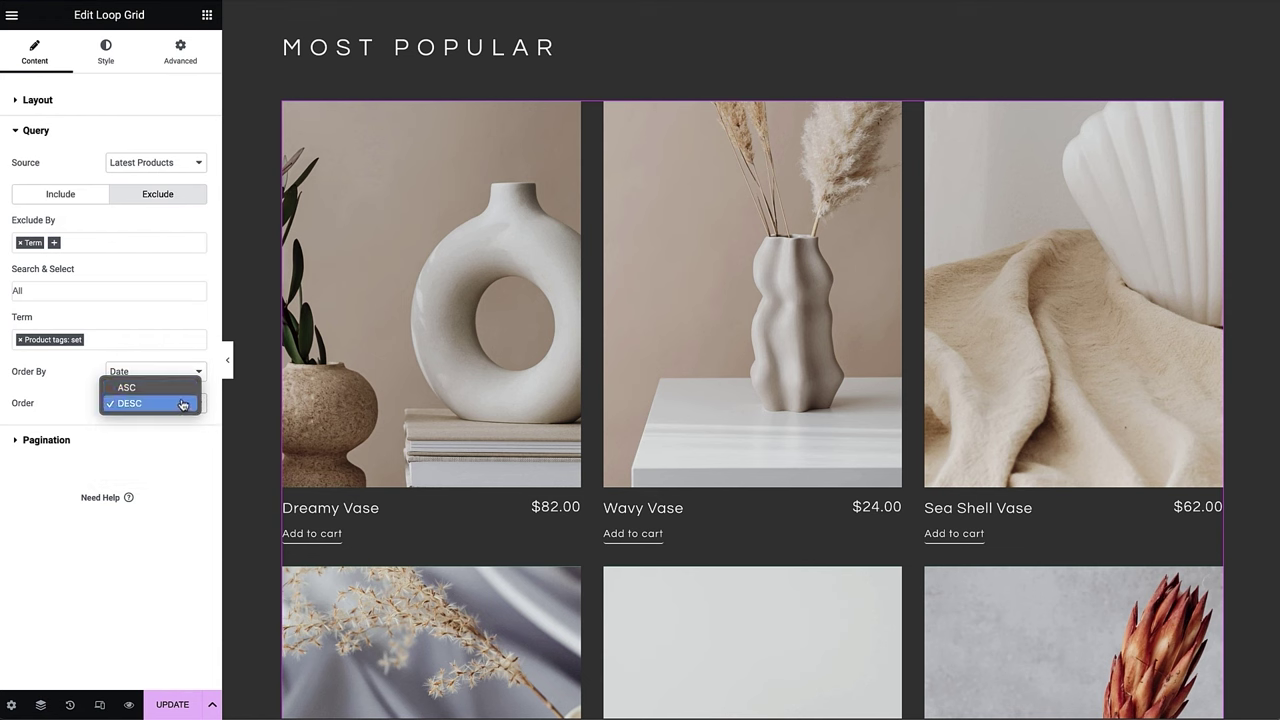
pyautogui.click(126, 387)
pyautogui.scroll(-4, 377, 397)
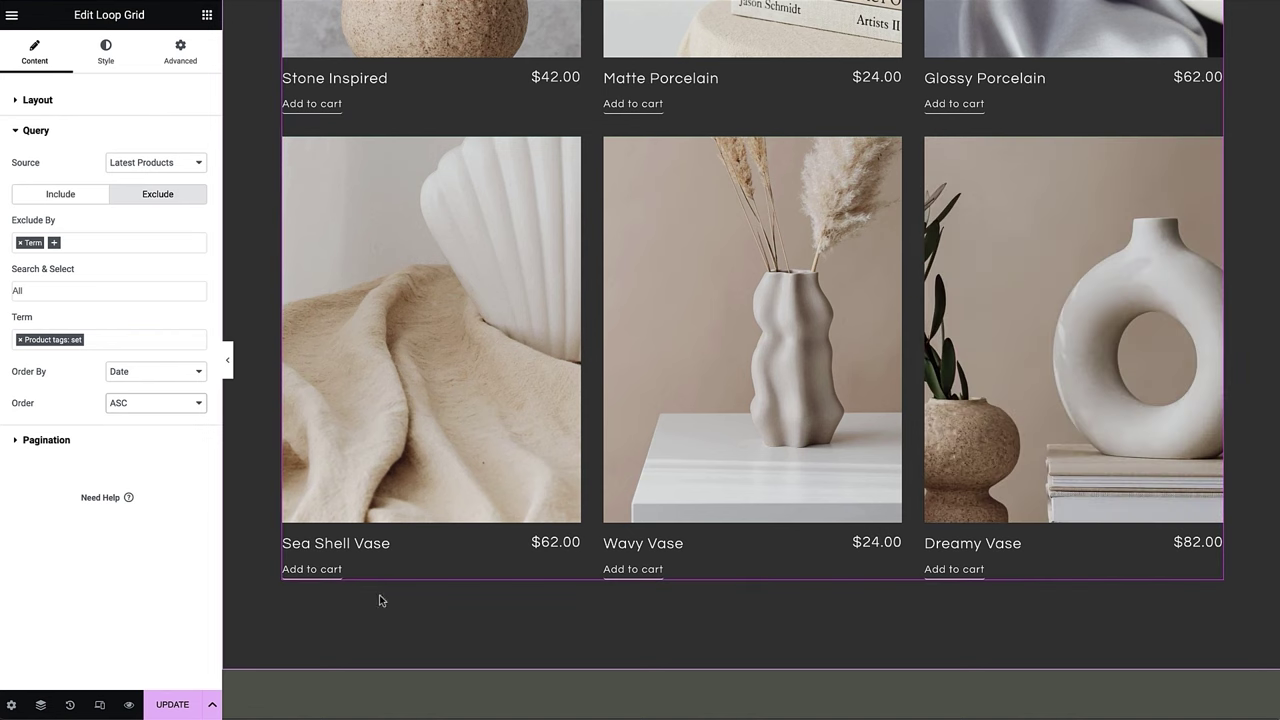
pyautogui.click(172, 705)
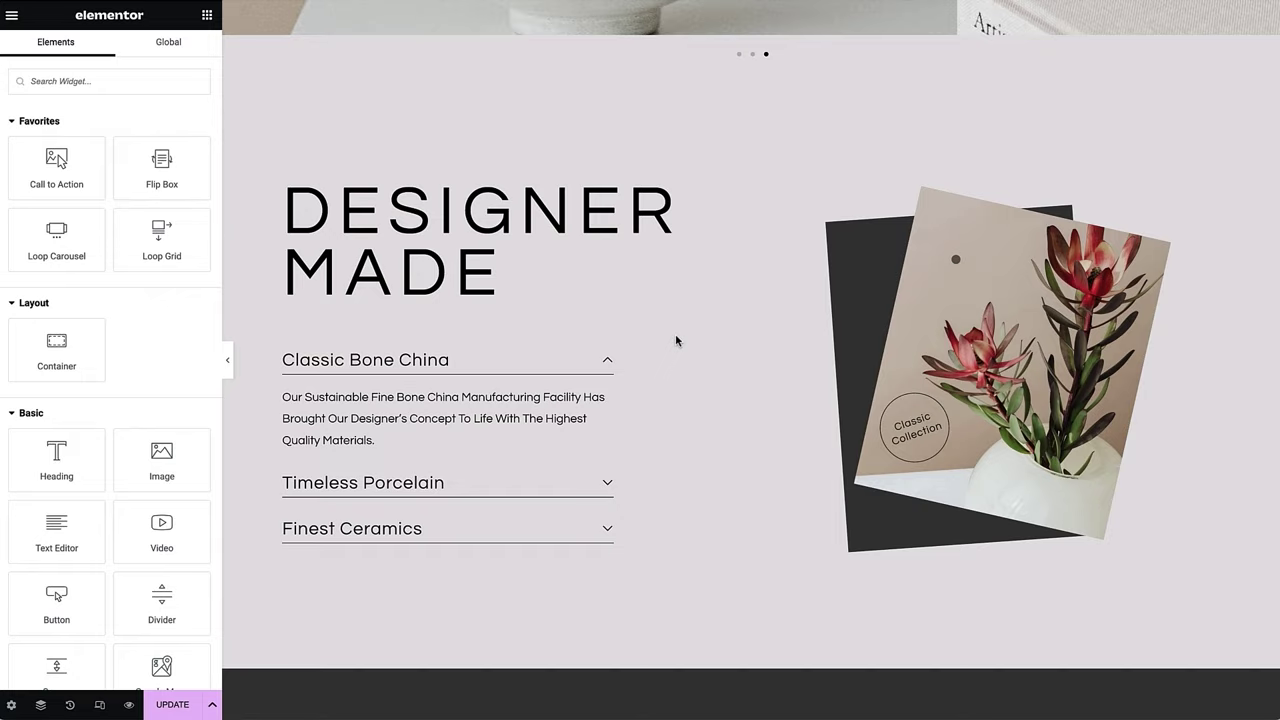
# - Add a Loop Carousel widget below the New Arrivals heading
pyautogui.scroll(-2, 675, 335)
pyautogui.scroll(-2, 675, 341)
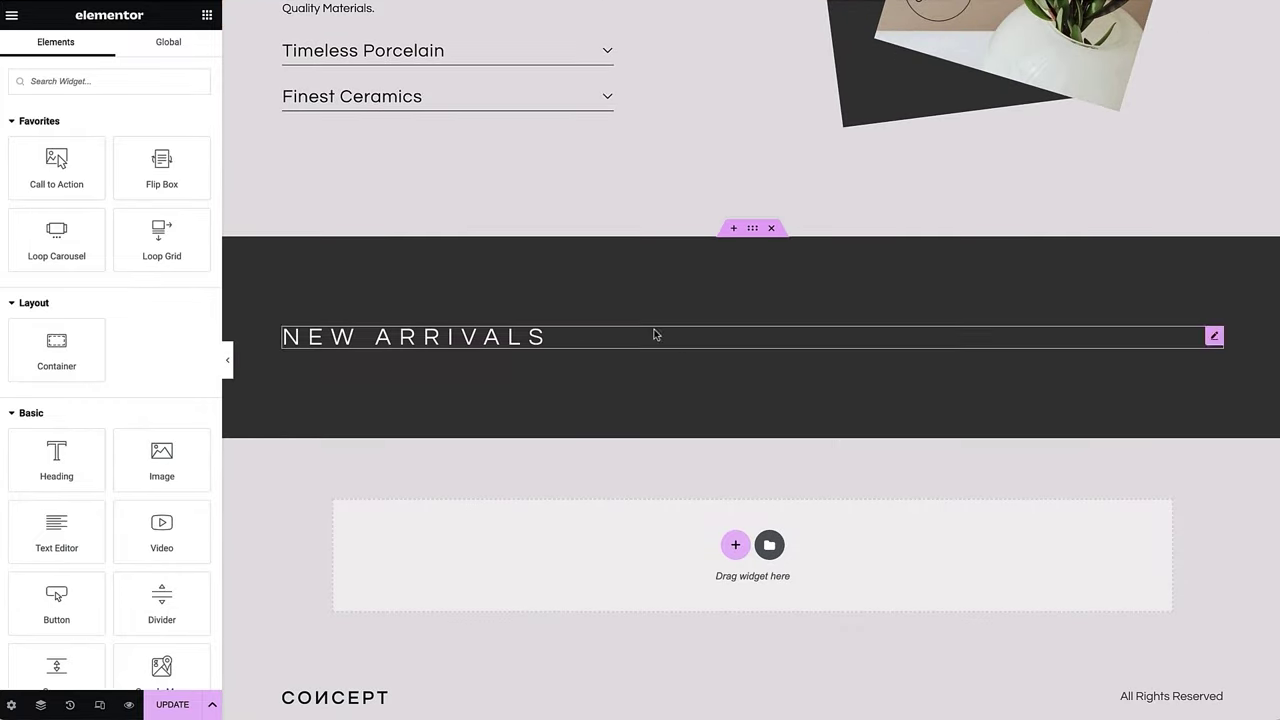
pyautogui.moveTo(28, 245); pyautogui.dragTo(368, 344)
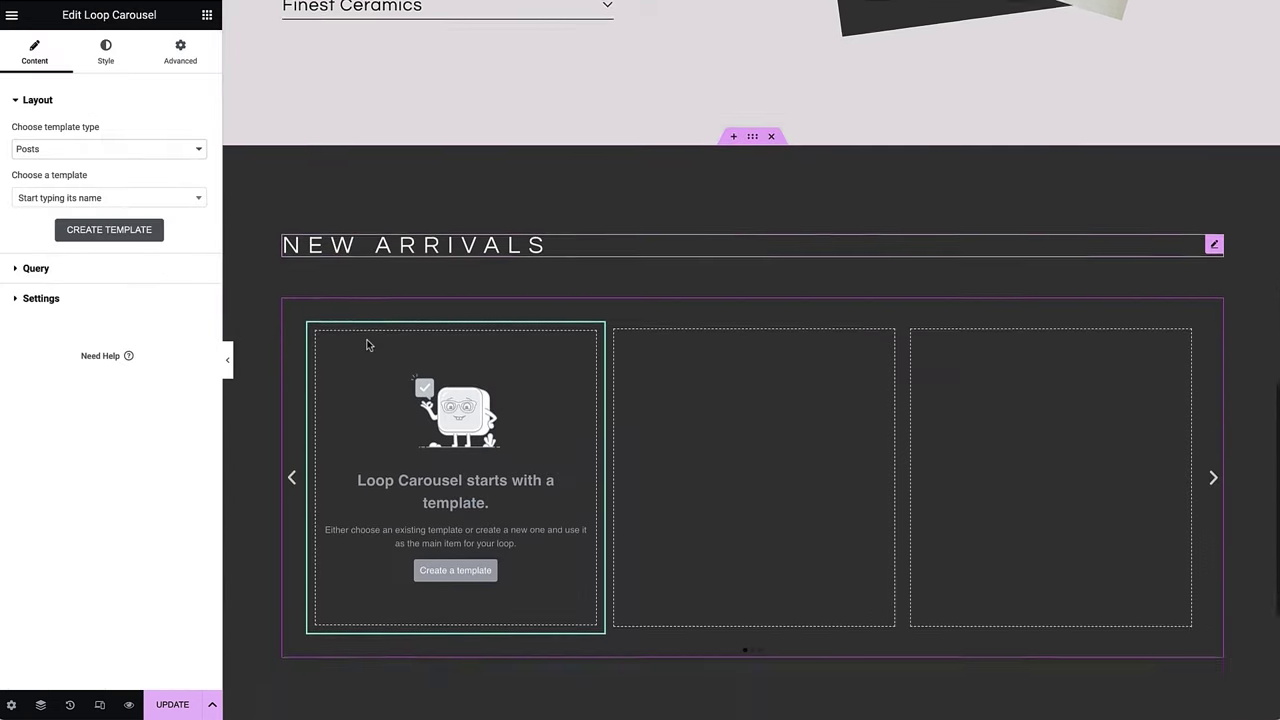
# - Set the carousel's template type to Products and apply the Product Card Loop template
pyautogui.click(190, 152)
pyautogui.click(190, 165)
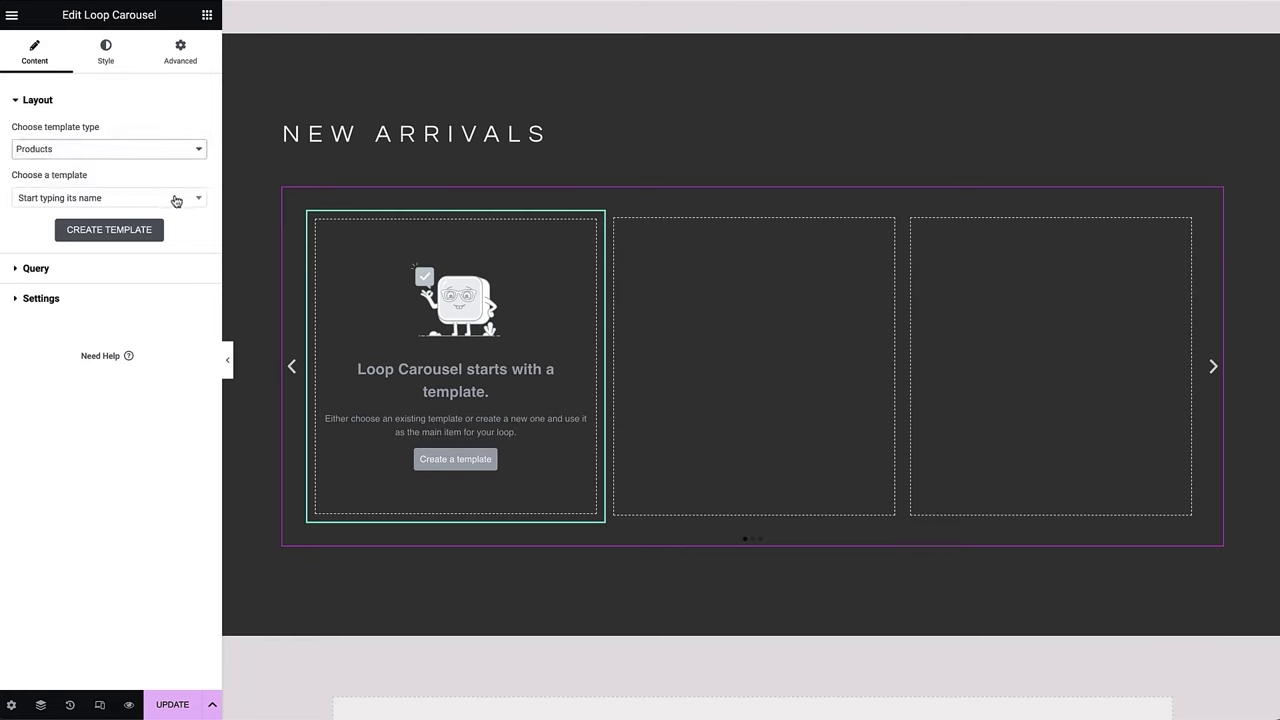
pyautogui.click(173, 199)
pyautogui.write('Product')
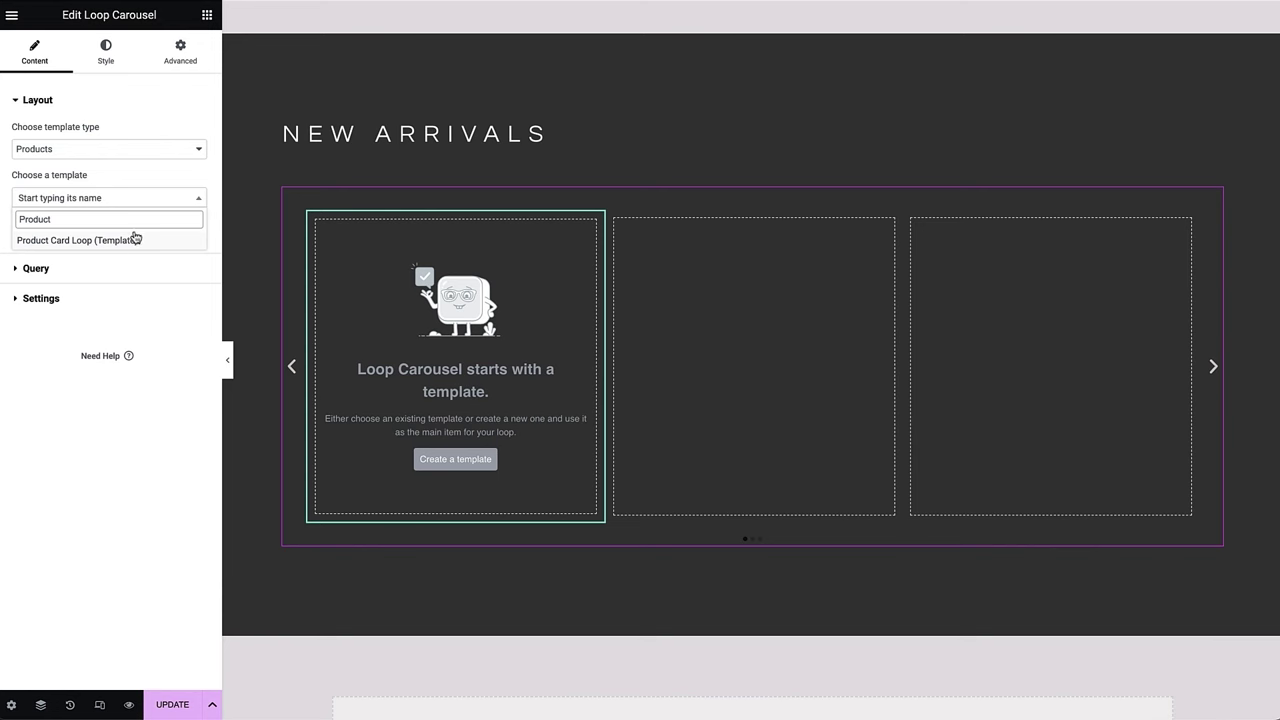
pyautogui.click(118, 241)
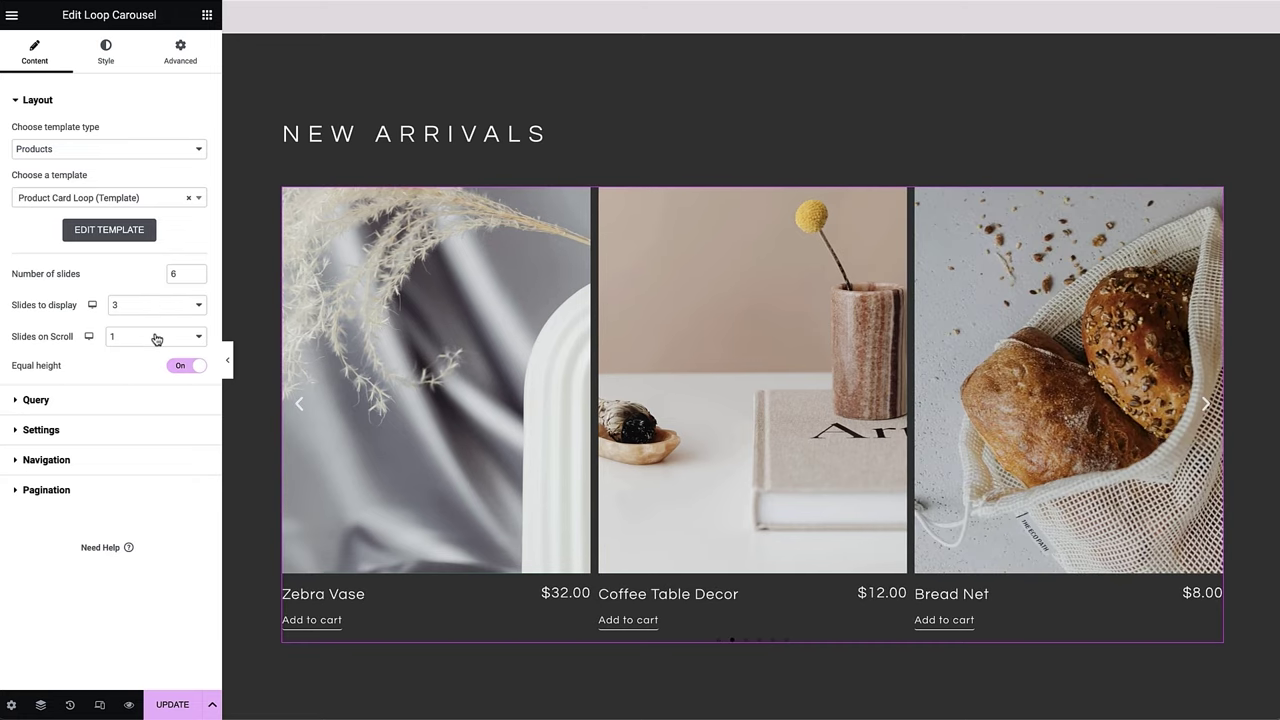
# - Hide the New Arrivals carousel's navigation arrows and keep its pagination as Dots
pyautogui.click(117, 405)
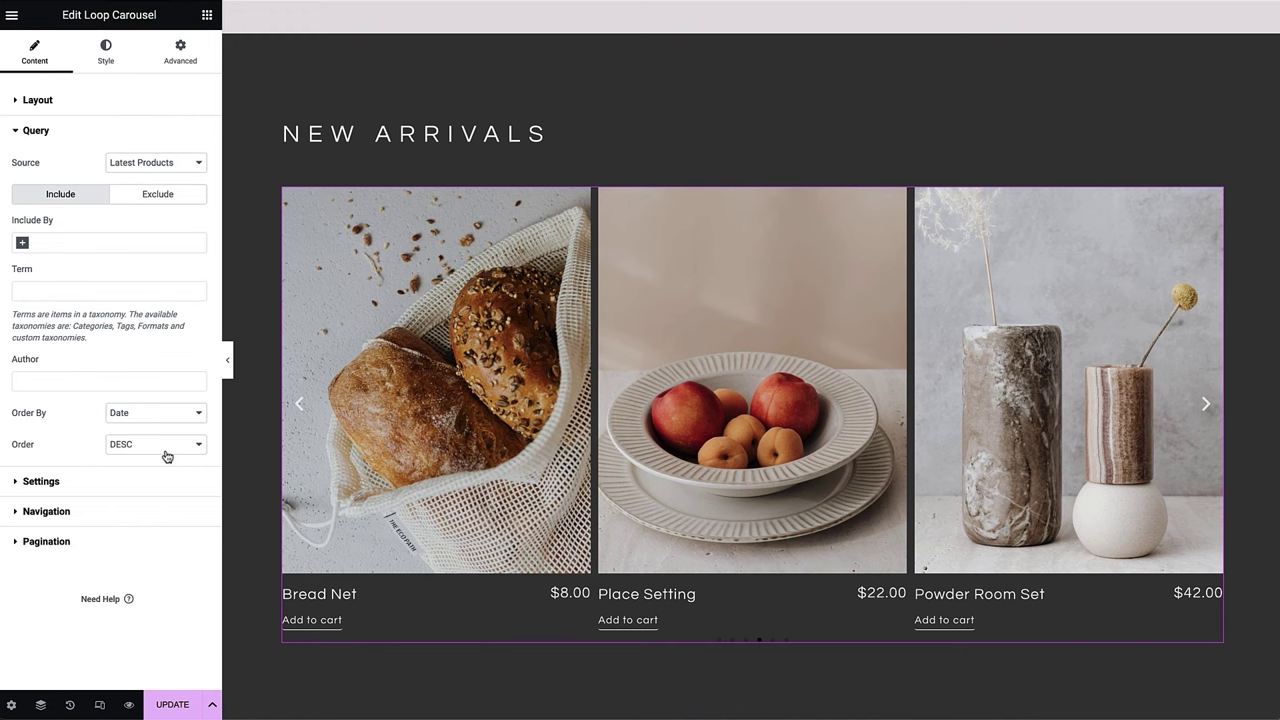
pyautogui.click(130, 520)
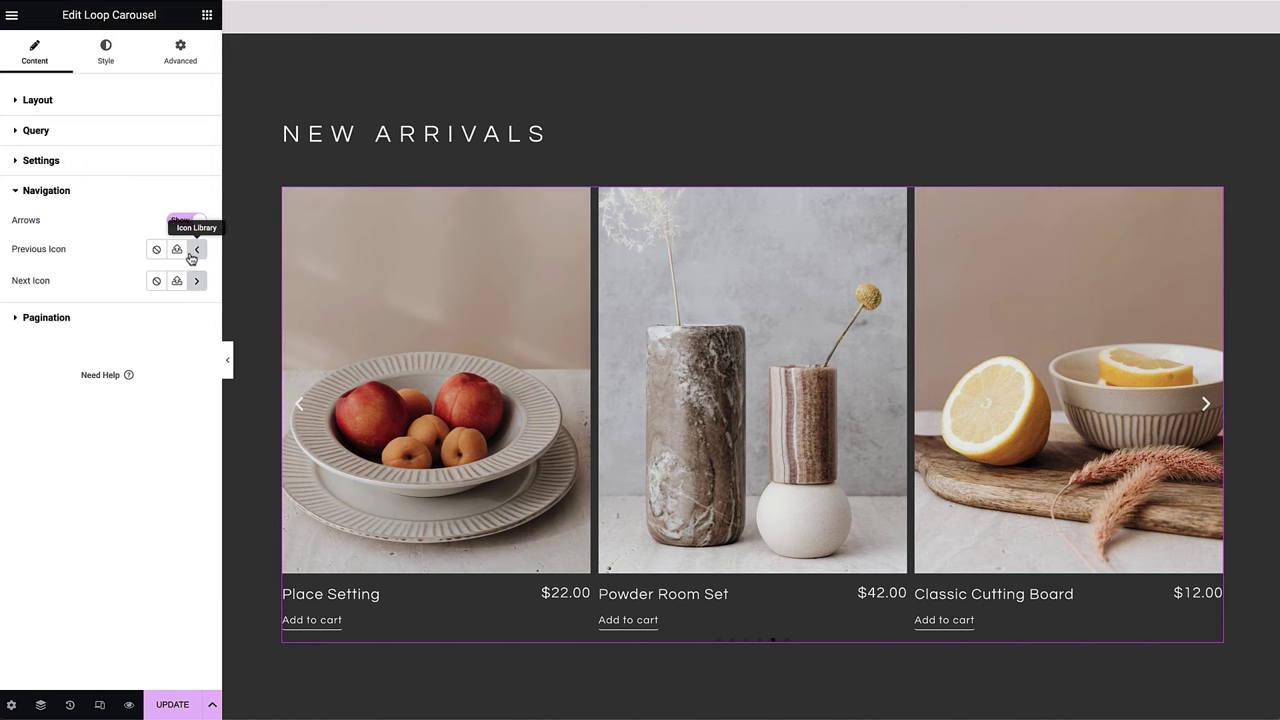
pyautogui.click(184, 221)
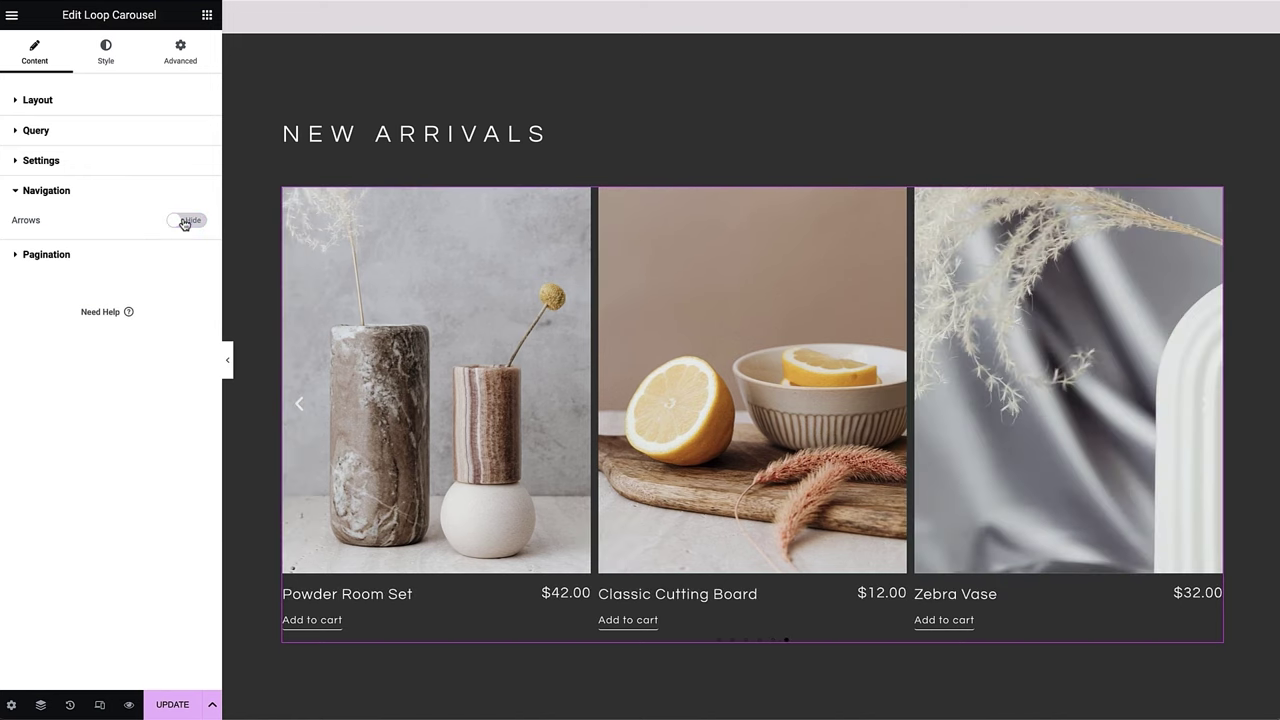
pyautogui.click(137, 256)
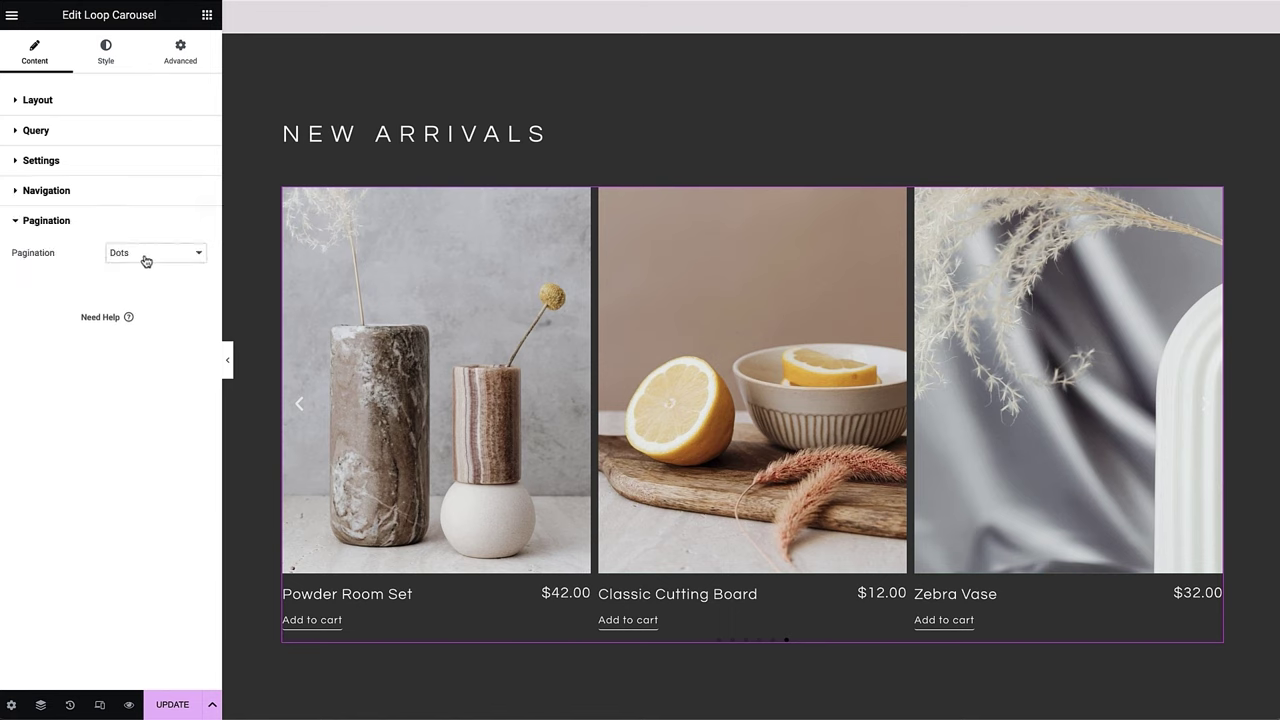
pyautogui.click(150, 254)
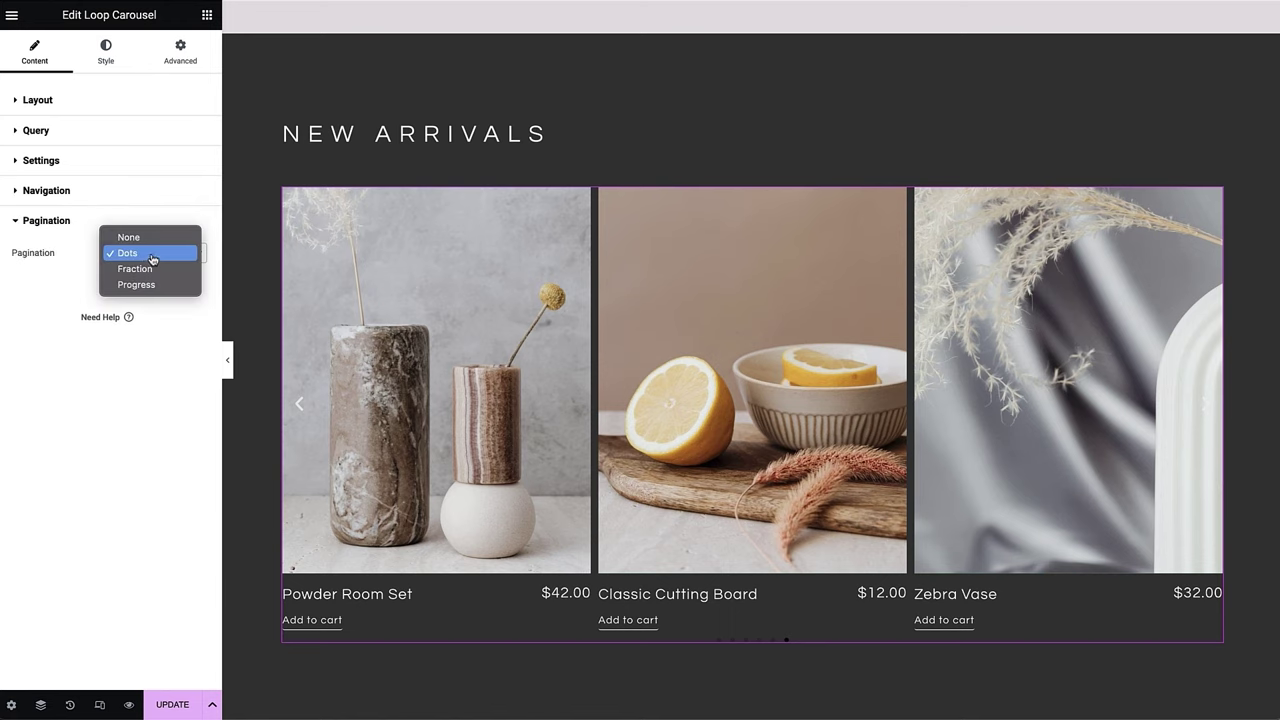
pyautogui.click(150, 254)
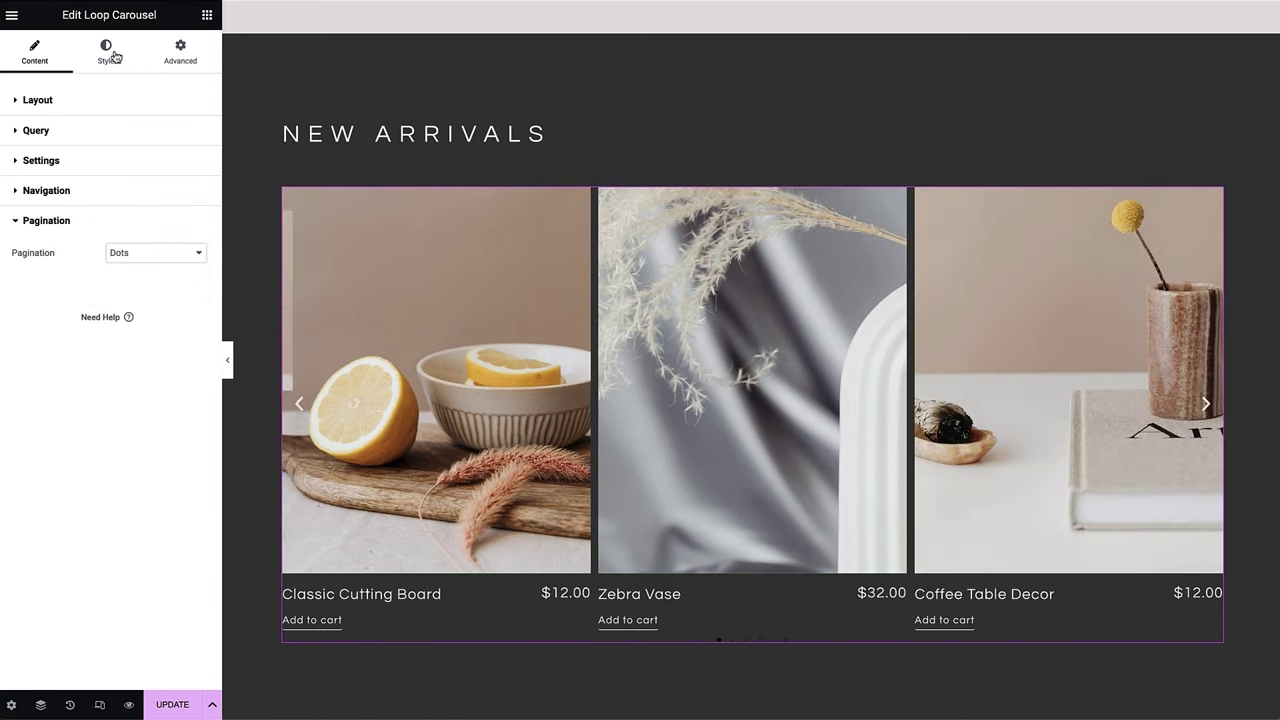
# - Style the New Arrivals carousel with a gap of 36 between slides and light grey global-colour pagination dots spaced 31 px
pyautogui.click(113, 57)
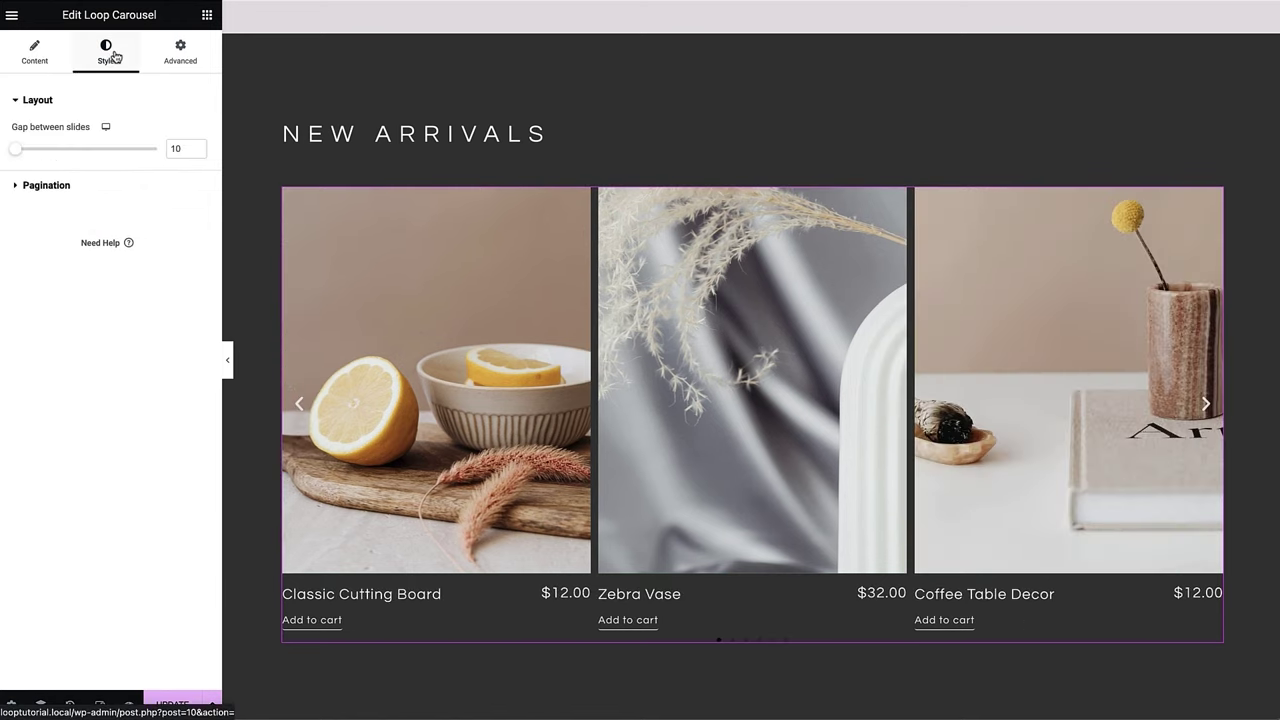
pyautogui.moveTo(14, 154); pyautogui.dragTo(25, 155)
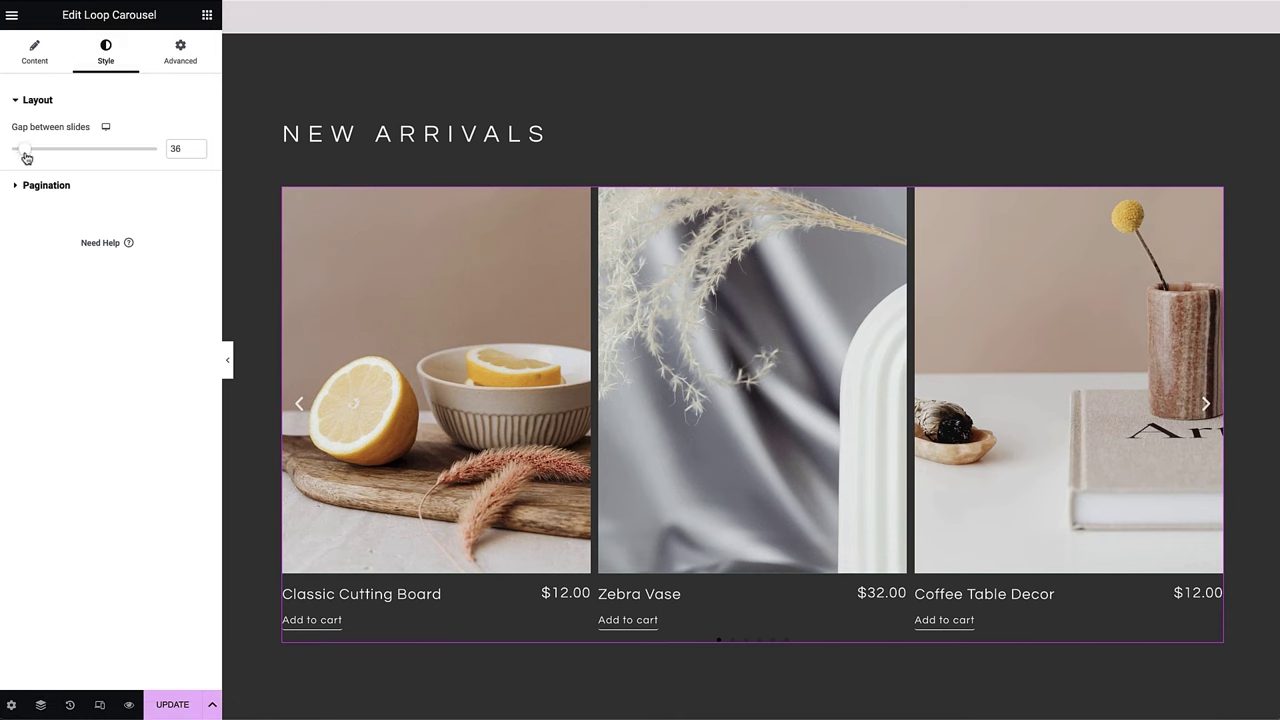
pyautogui.click(21, 188)
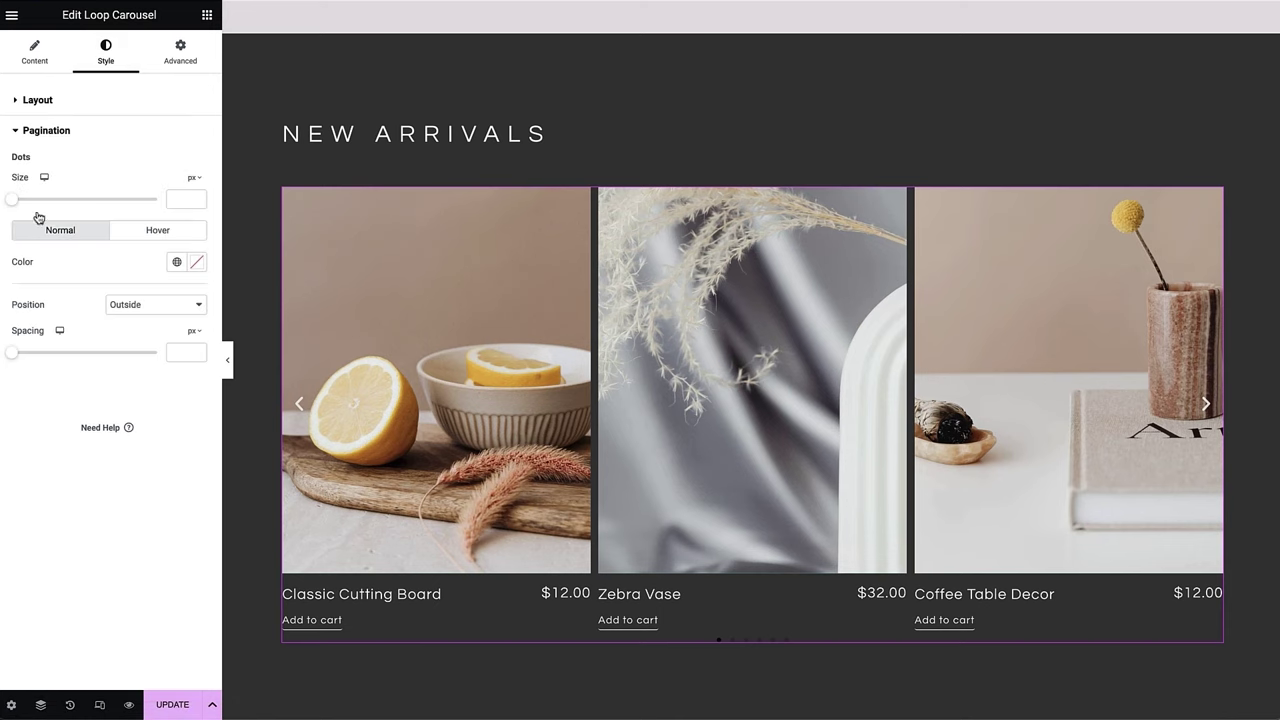
pyautogui.click(176, 263)
pyautogui.click(135, 447)
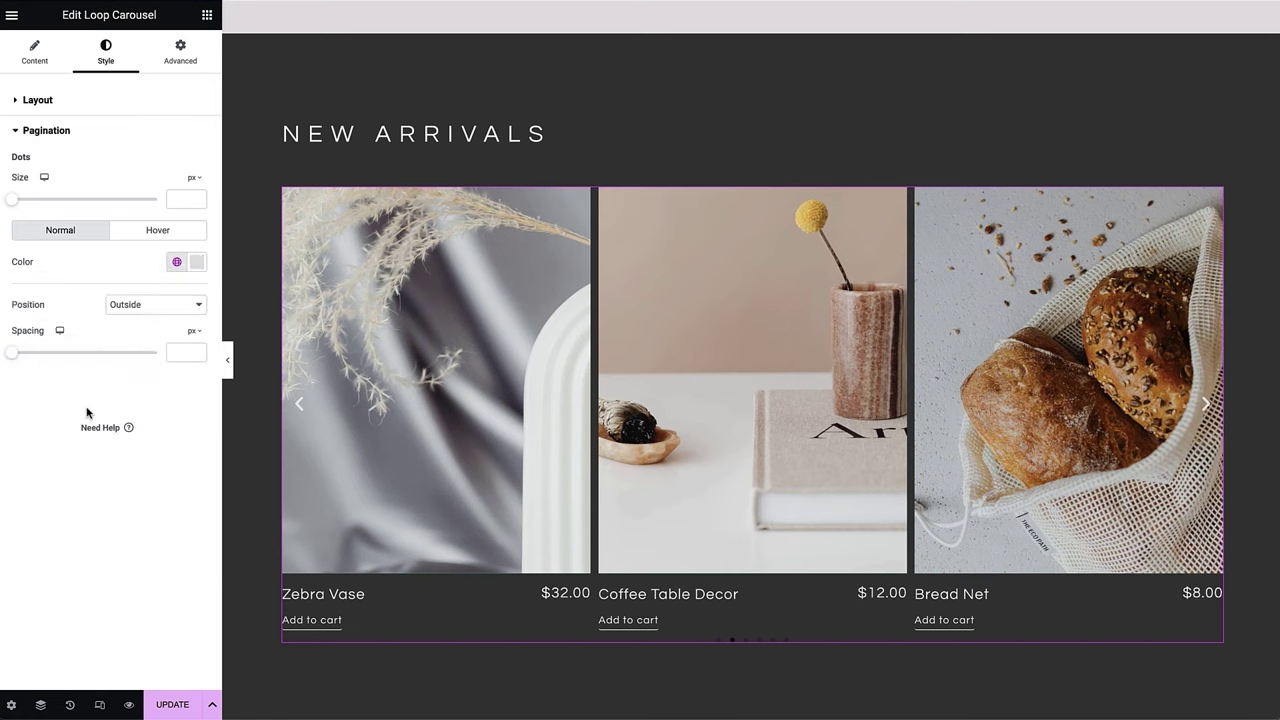
pyautogui.moveTo(17, 355); pyautogui.dragTo(57, 355)
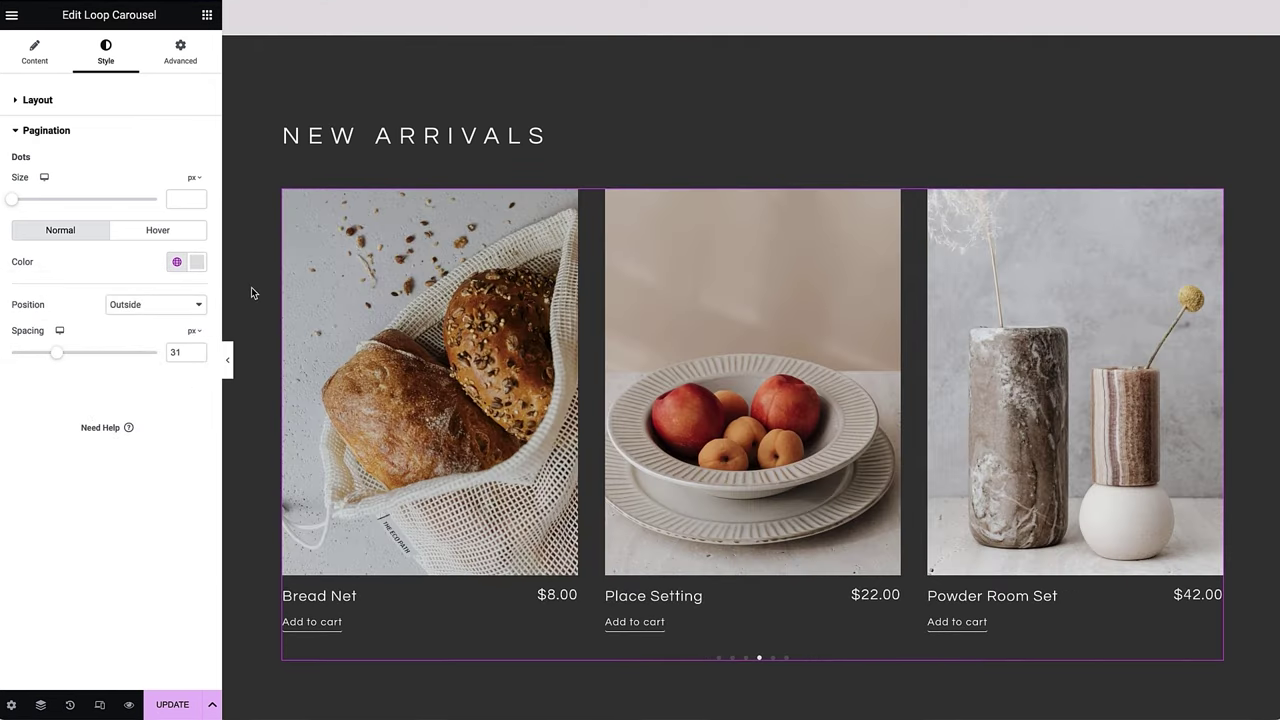
# - Replace the existing Easter Deals hero carousel with a new Loop Carousel widget in the same container
pyautogui.scroll(10, 251, 287)
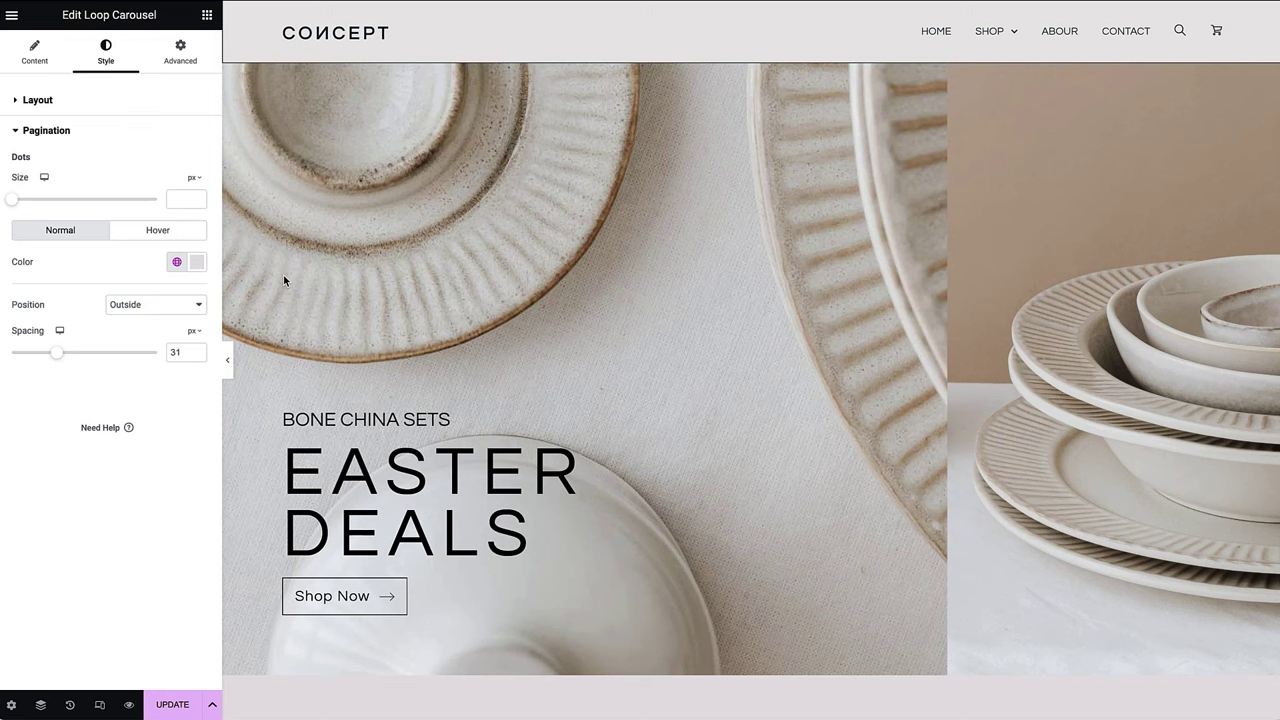
pyautogui.rightClick(283, 274)
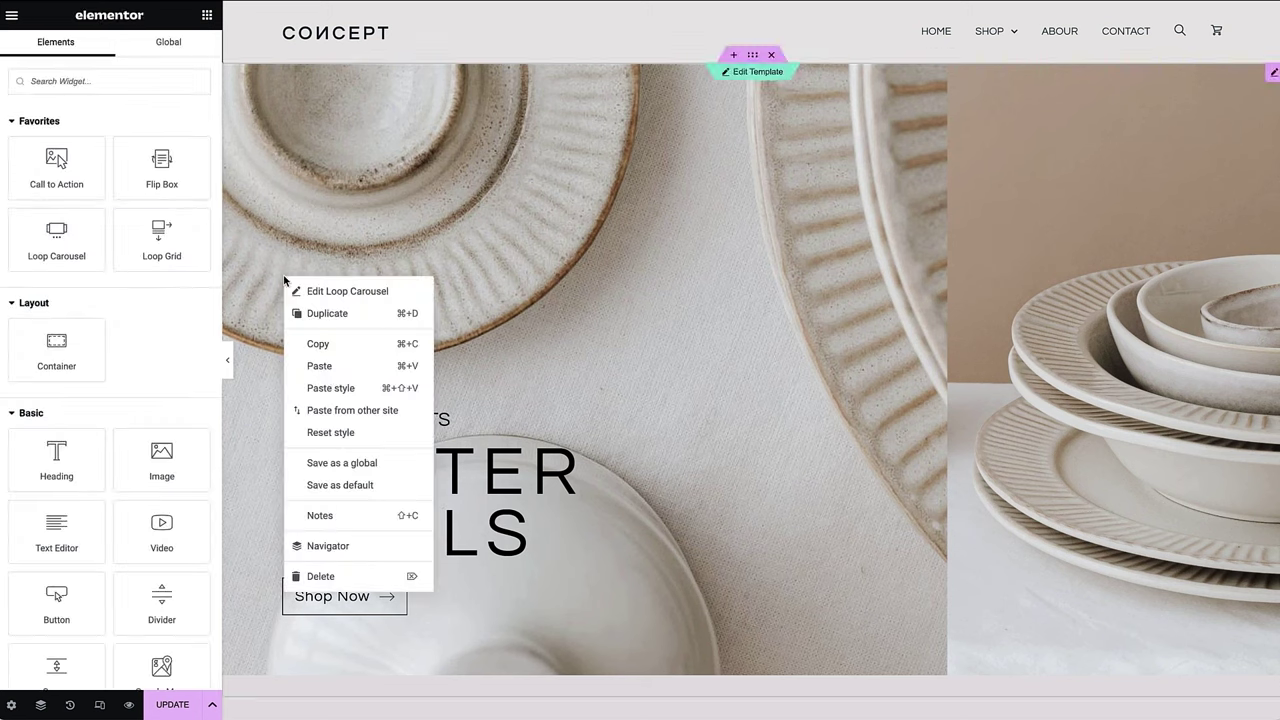
pyautogui.click(320, 577)
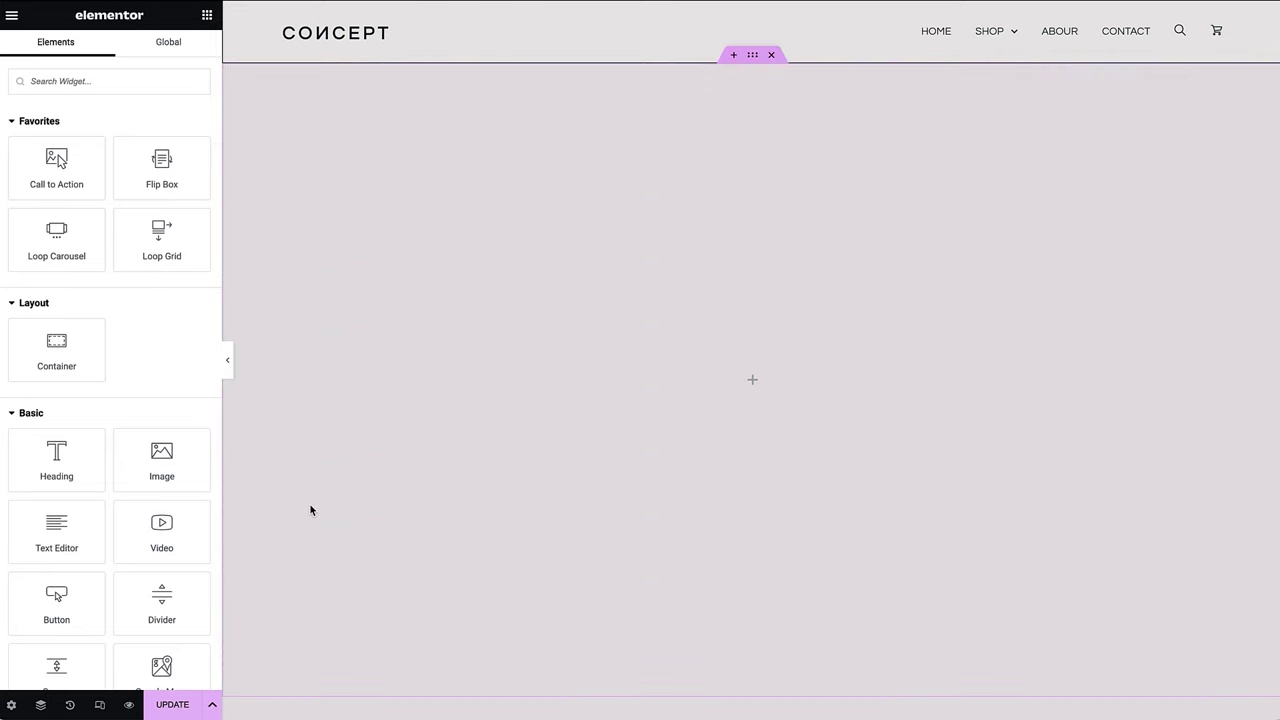
pyautogui.moveTo(36, 234); pyautogui.dragTo(383, 391)
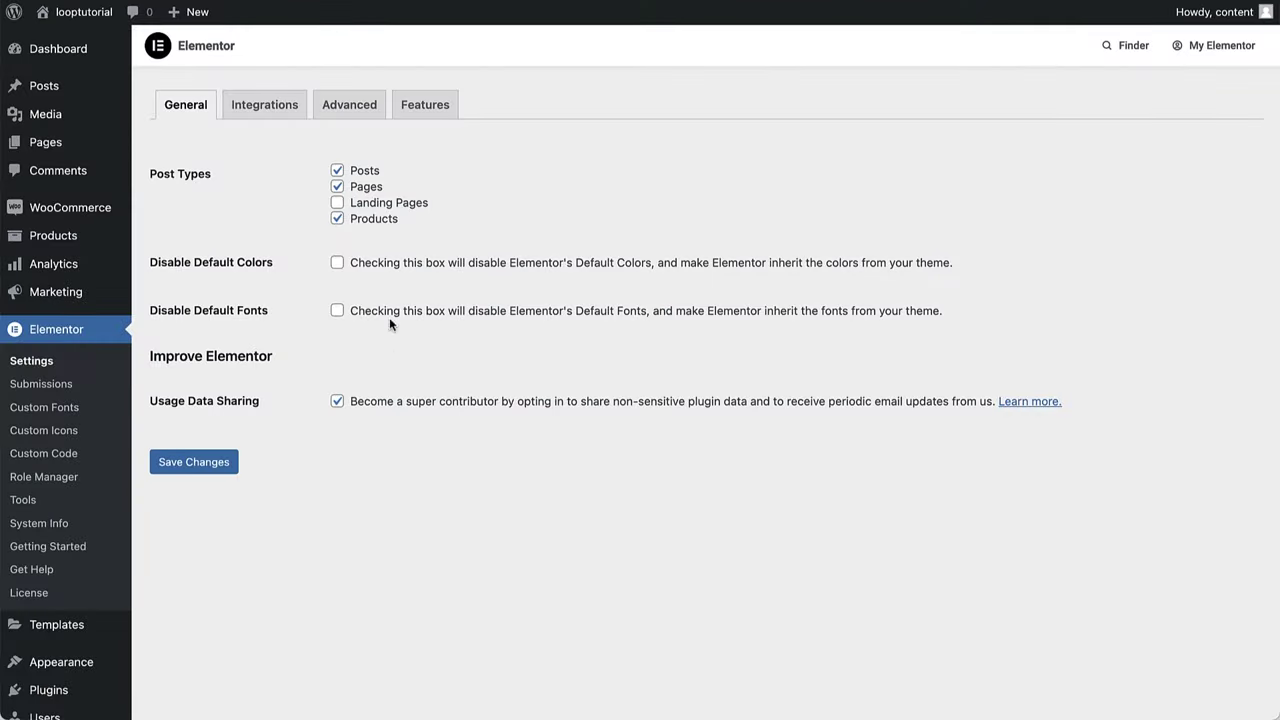
# - Enable Landing Pages as a post type in Elementor's general settings in the WordPress dashboard and save the changes
pyautogui.click(337, 203)
pyautogui.click(202, 470)
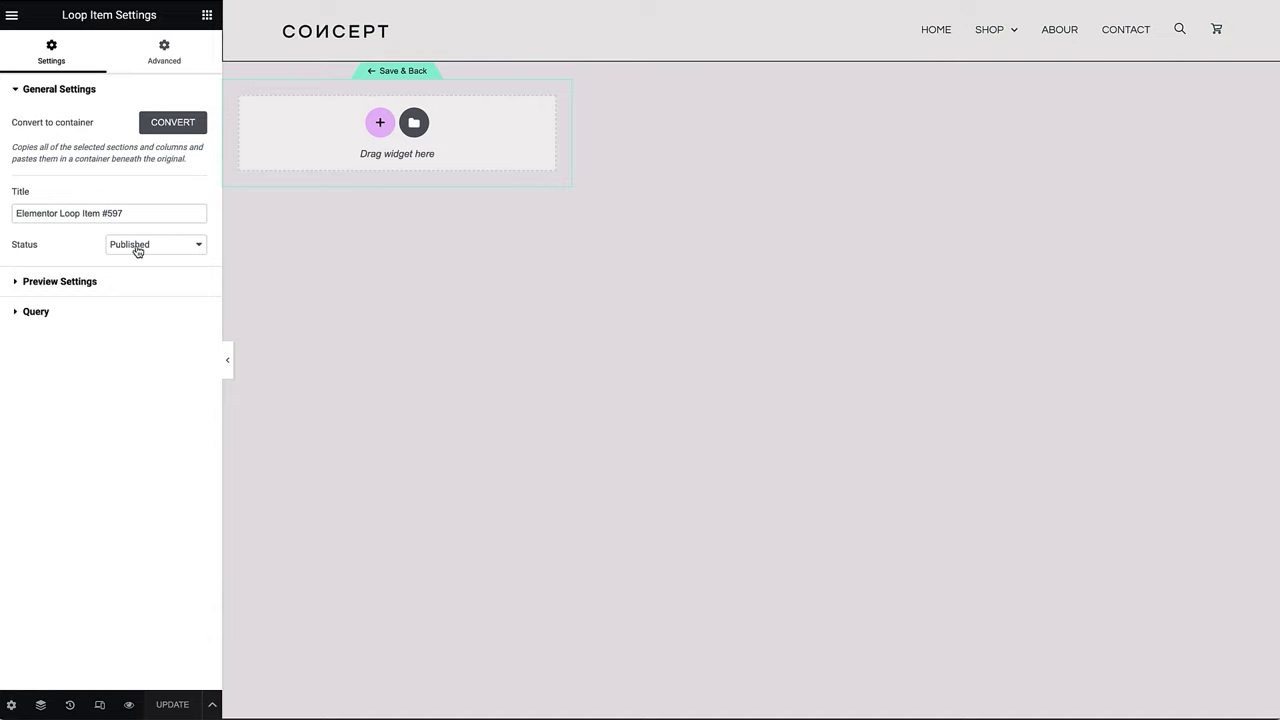
# - Title the new loop item Hero Loop and set its preview width to 100 vw
pyautogui.tripleClick(172, 210)
pyautogui.write('Hero Loop')
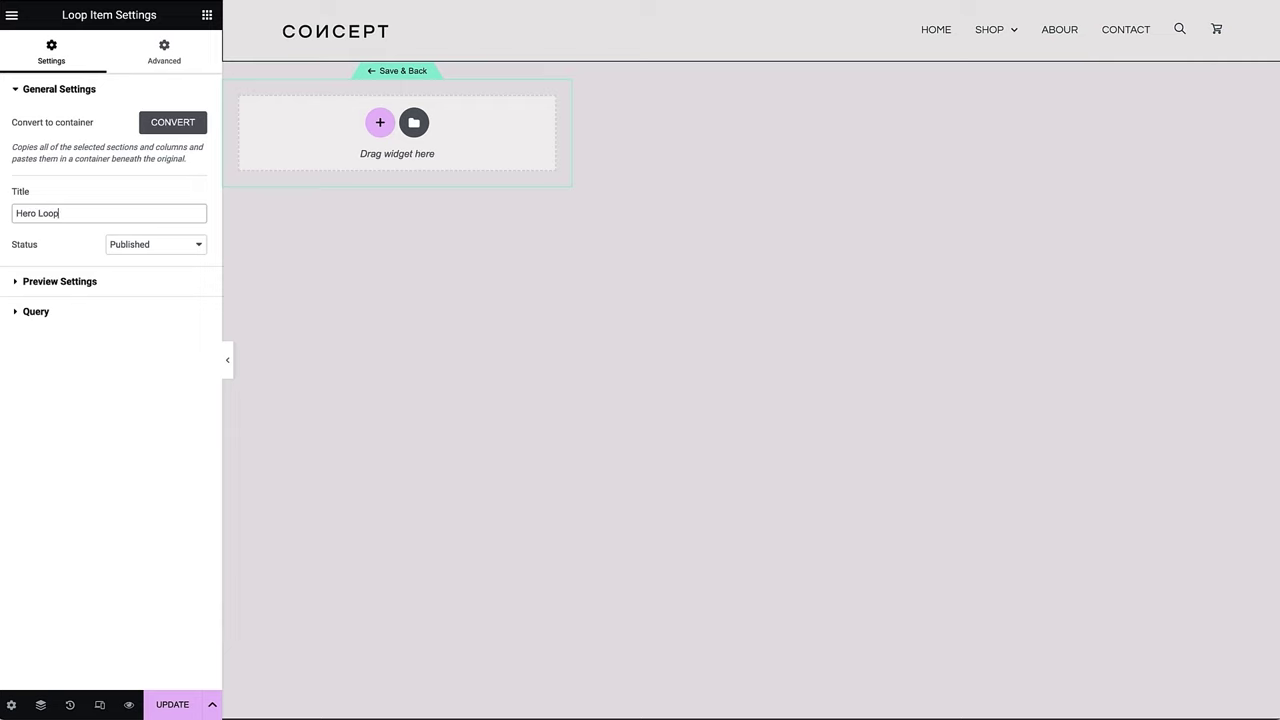
pyautogui.click(123, 290)
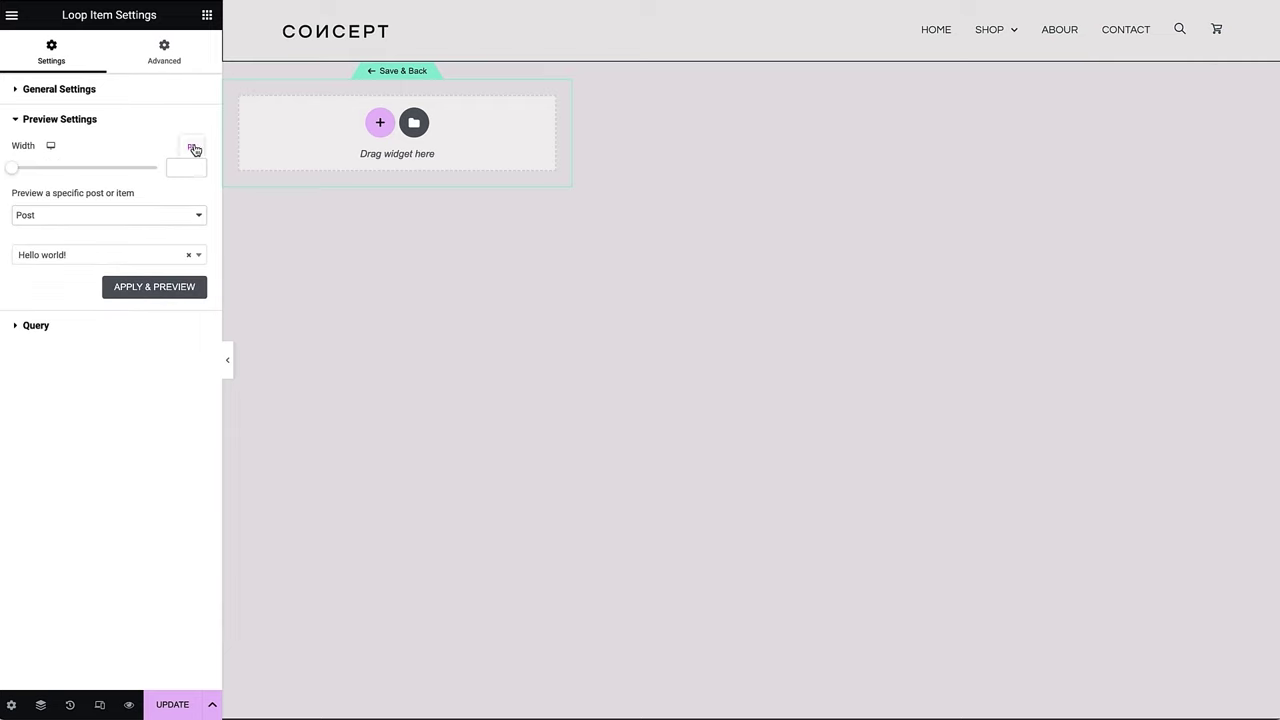
pyautogui.click(195, 148)
pyautogui.click(186, 191)
pyautogui.click(182, 169)
pyautogui.write('100')
# - Preview the loop item with the Mara Vase Collection landing page
pyautogui.click(139, 214)
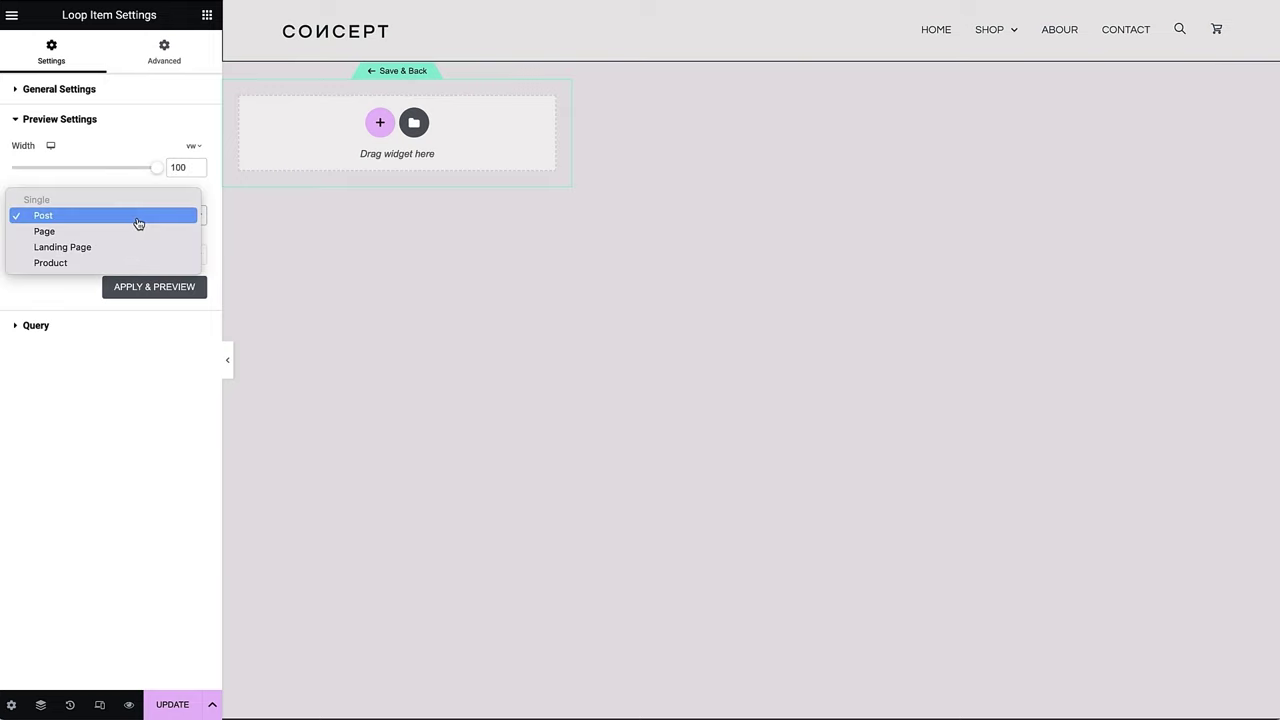
pyautogui.click(137, 250)
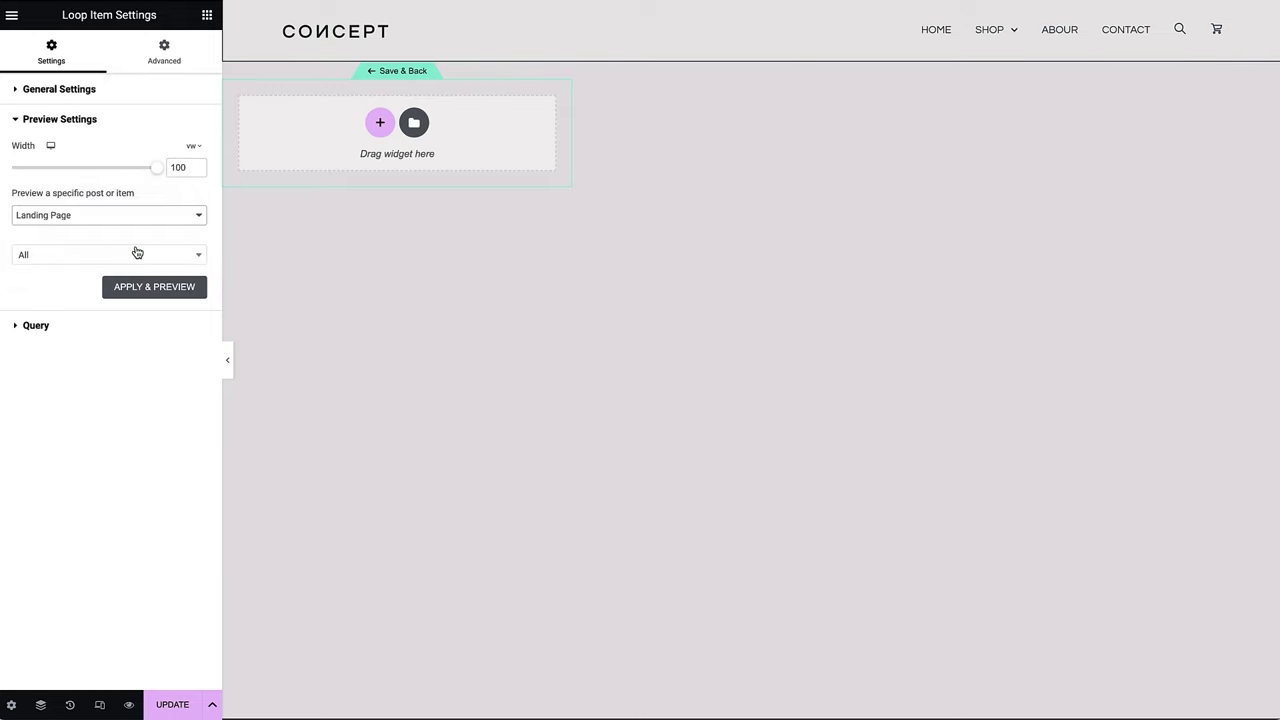
pyautogui.click(137, 252)
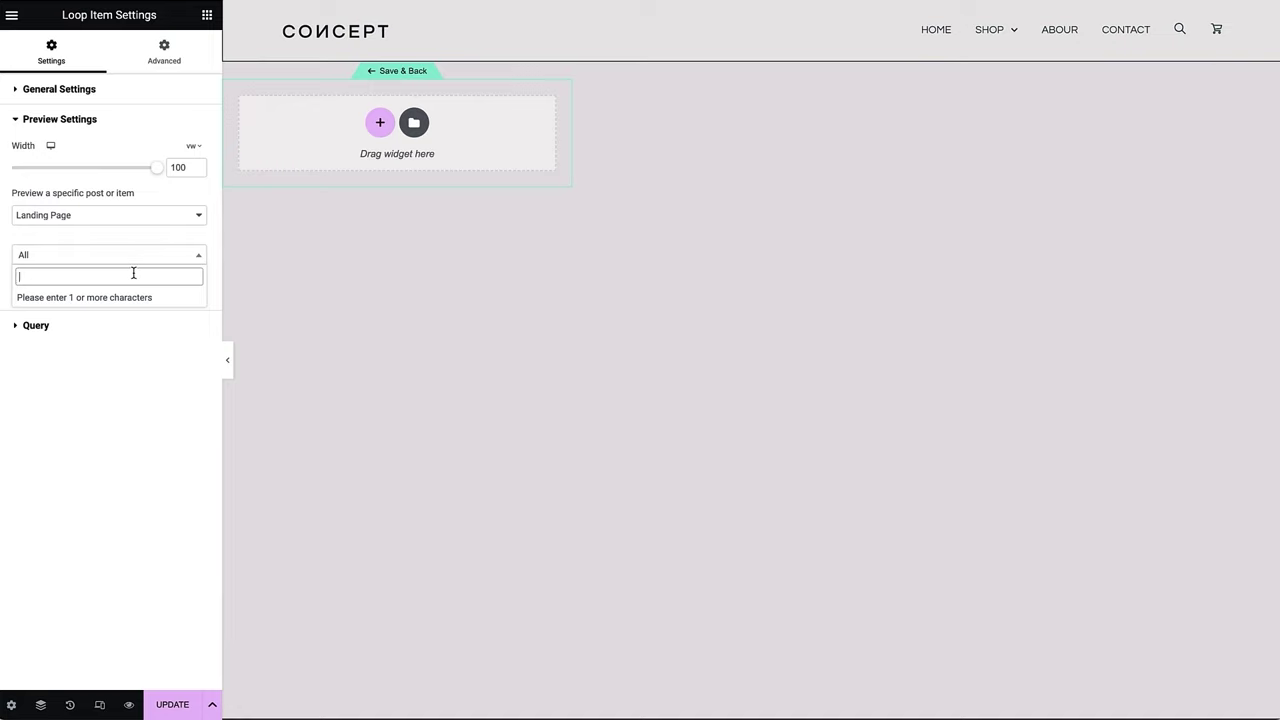
pyautogui.write('mara')
pyautogui.click(143, 297)
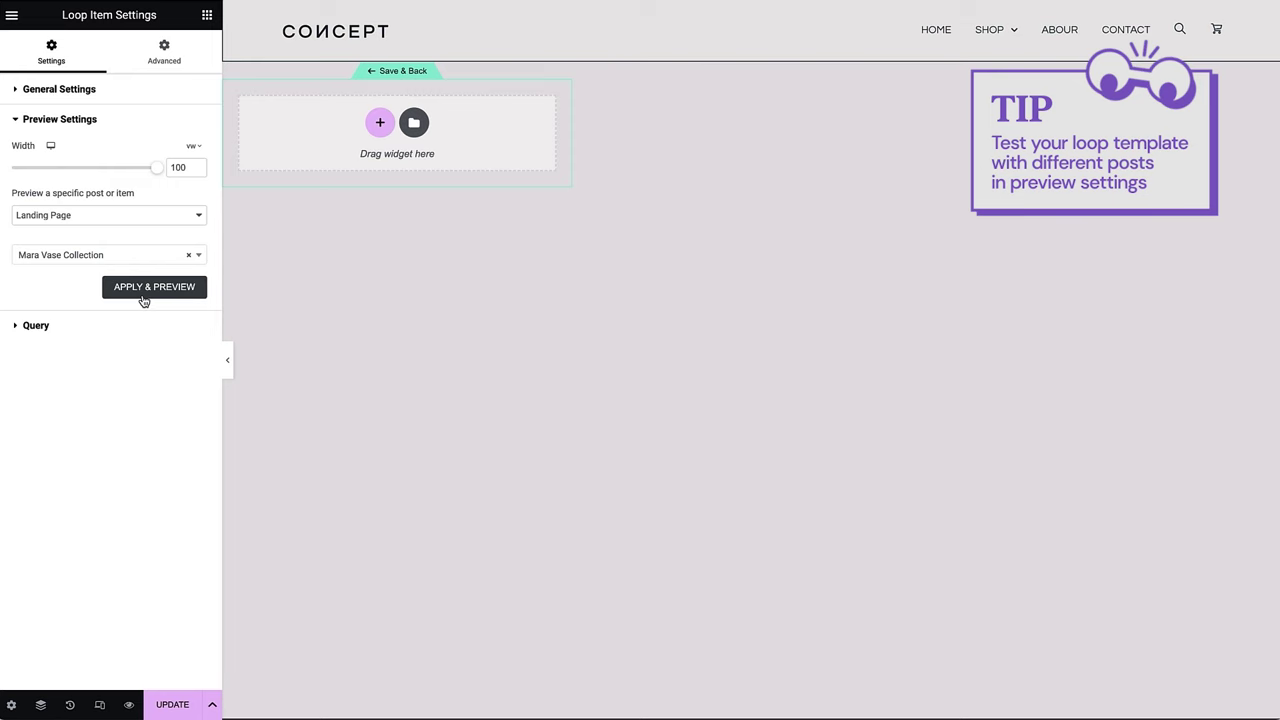
pyautogui.click(144, 300)
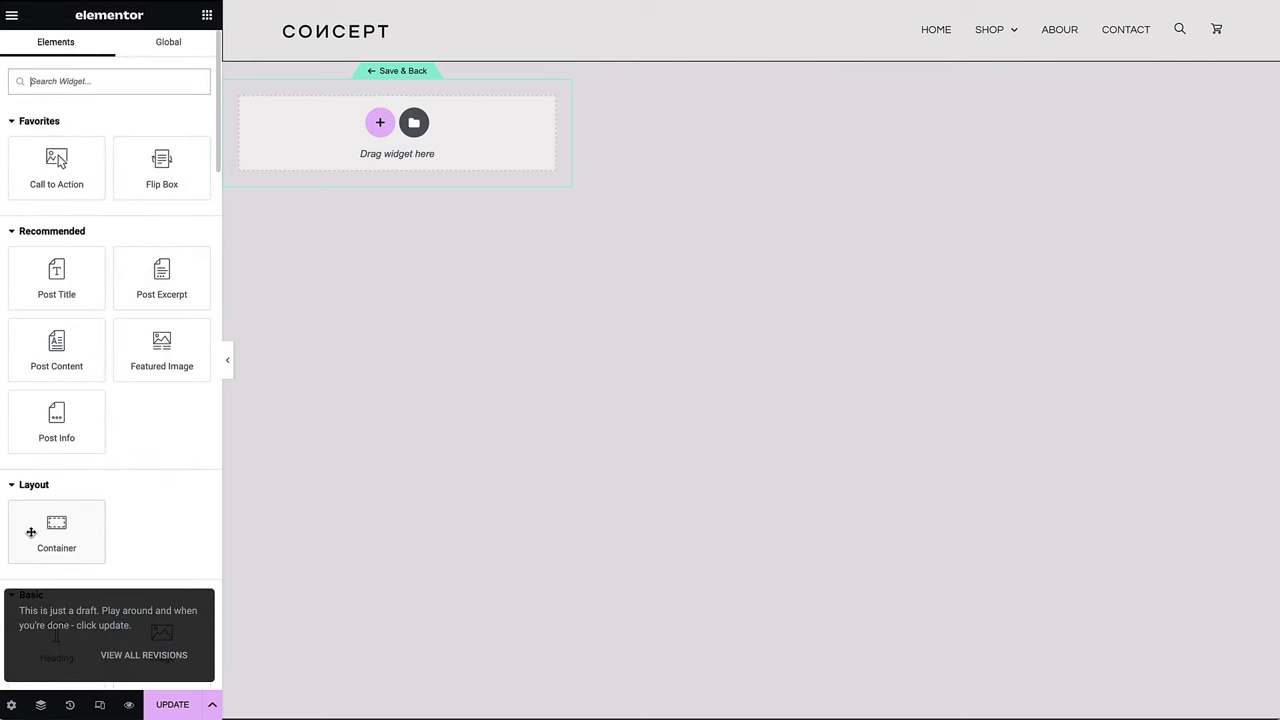
# - Add a container to the loop item with full-width content, a width of 100 vw and a minimum height of 85 vh
pyautogui.moveTo(31, 532); pyautogui.dragTo(320, 150)
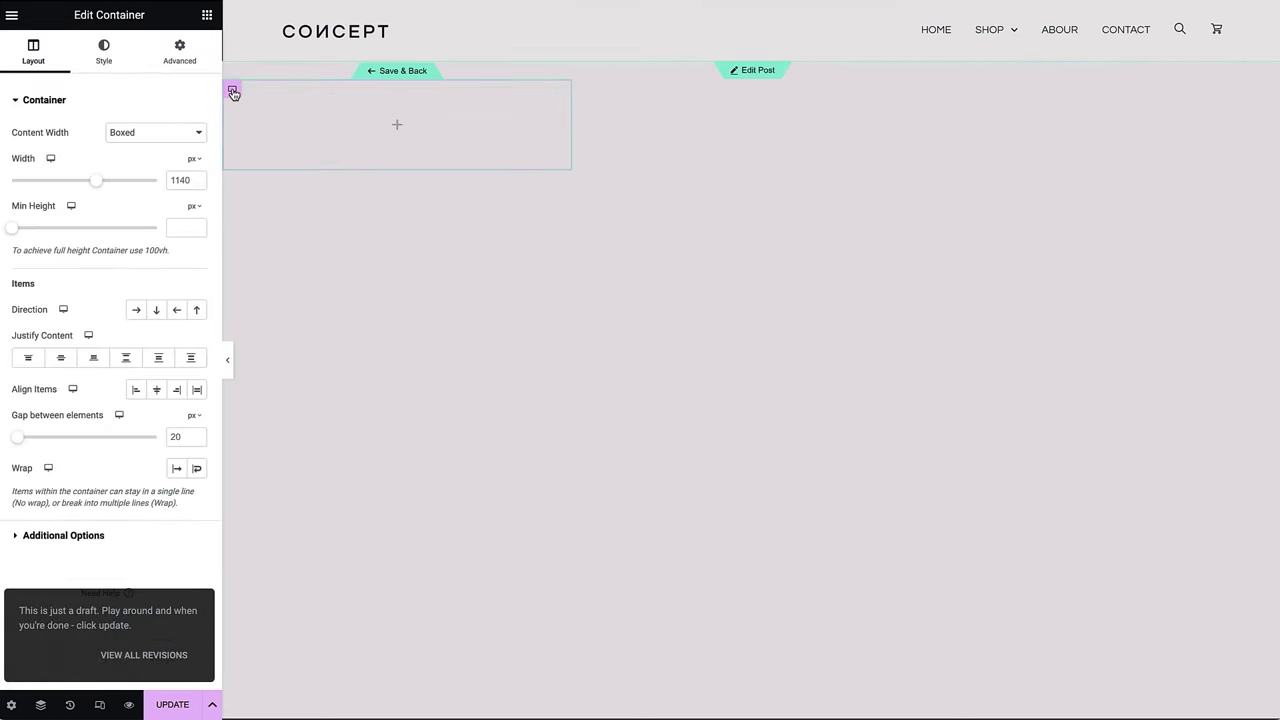
pyautogui.click(186, 136)
pyautogui.click(182, 147)
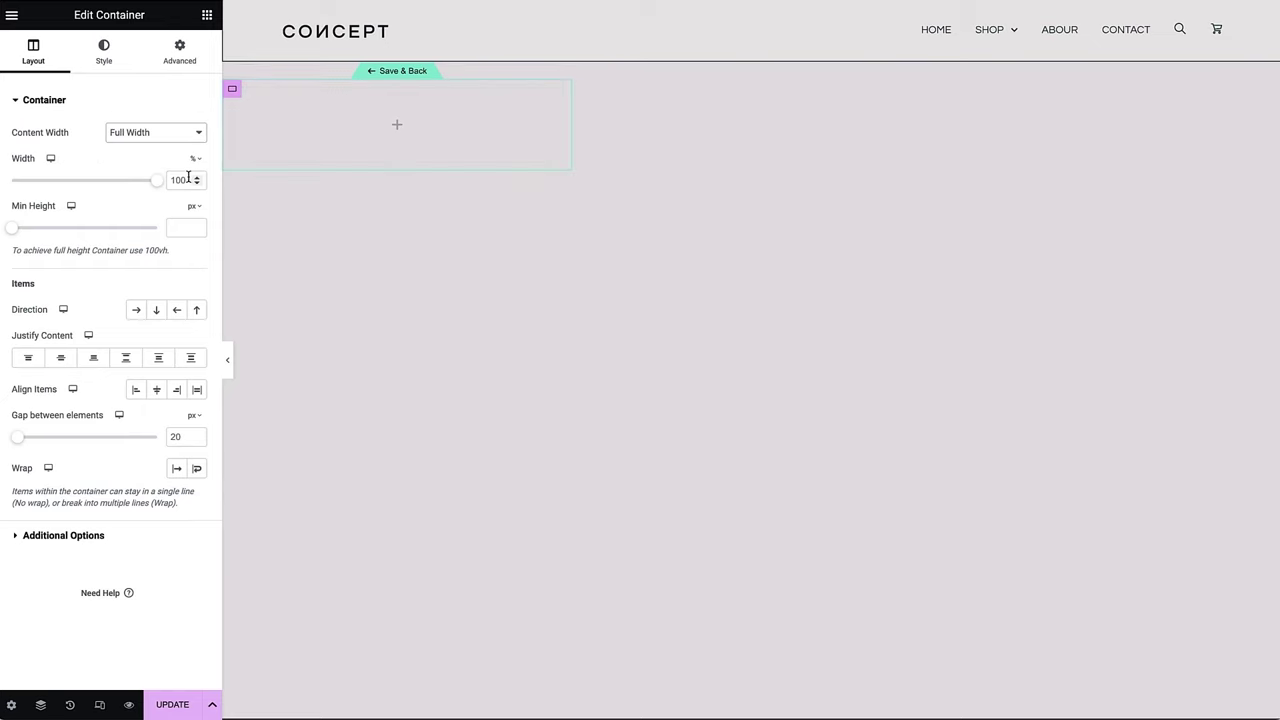
pyautogui.click(195, 158)
pyautogui.click(192, 250)
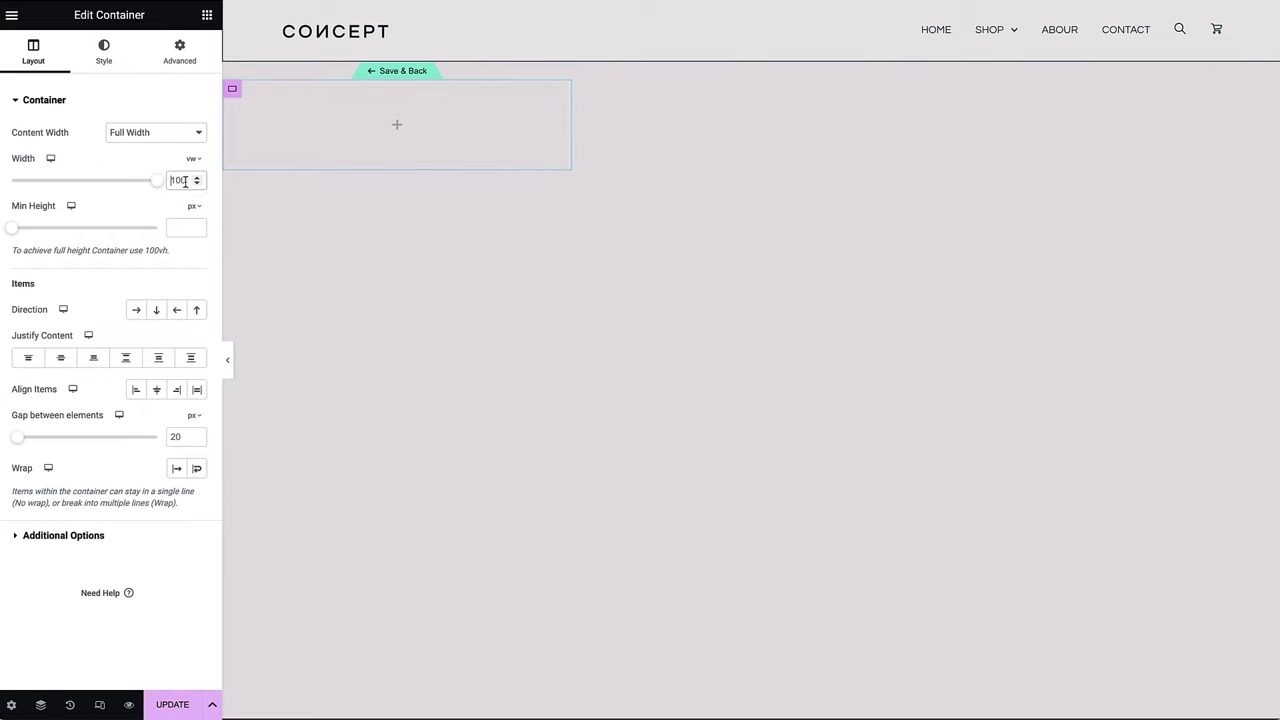
pyautogui.click(192, 209)
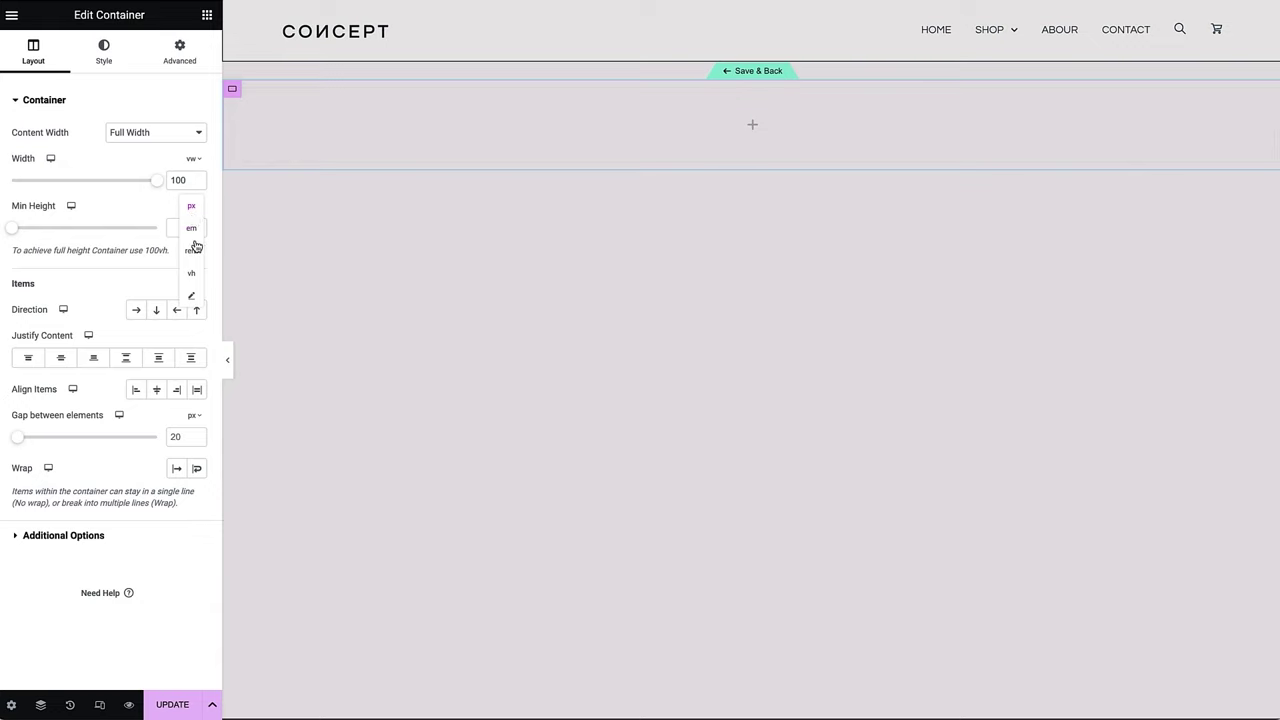
pyautogui.click(192, 272)
pyautogui.moveTo(15, 230); pyautogui.dragTo(137, 231)
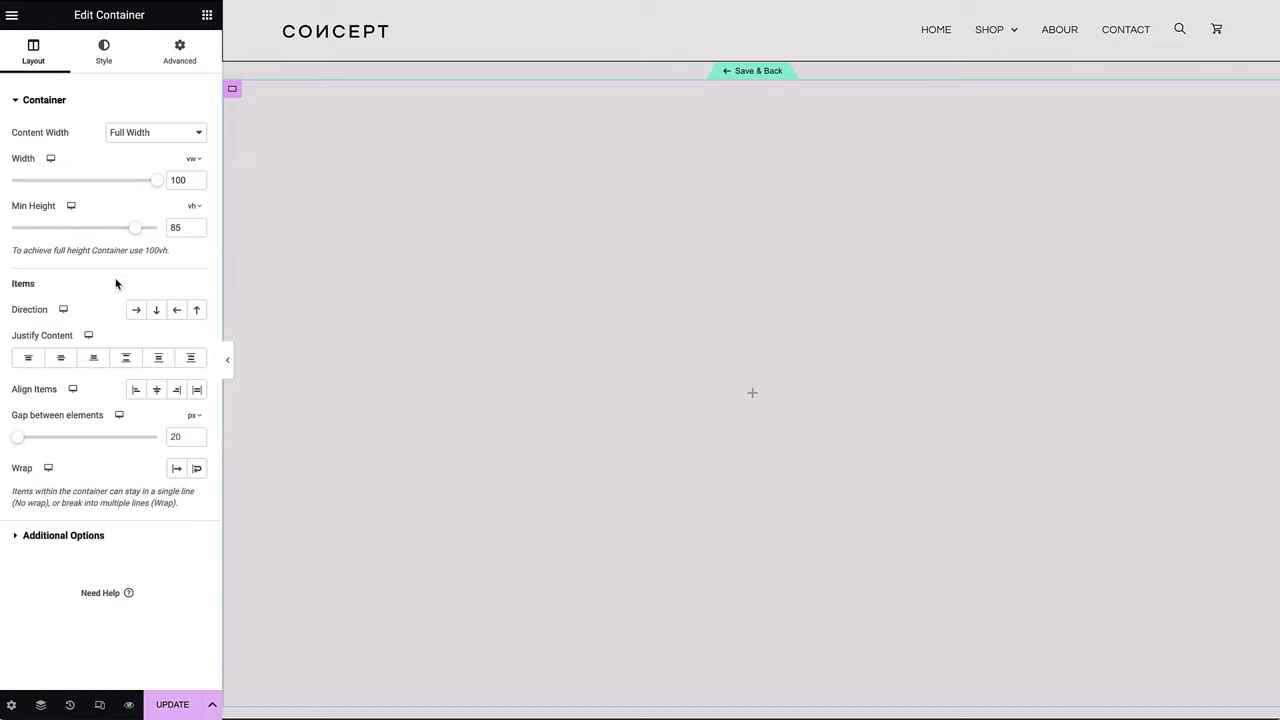
# - Justify the container's content to End, align its items to Start and set the gap between elements to 16 px
pyautogui.click(93, 360)
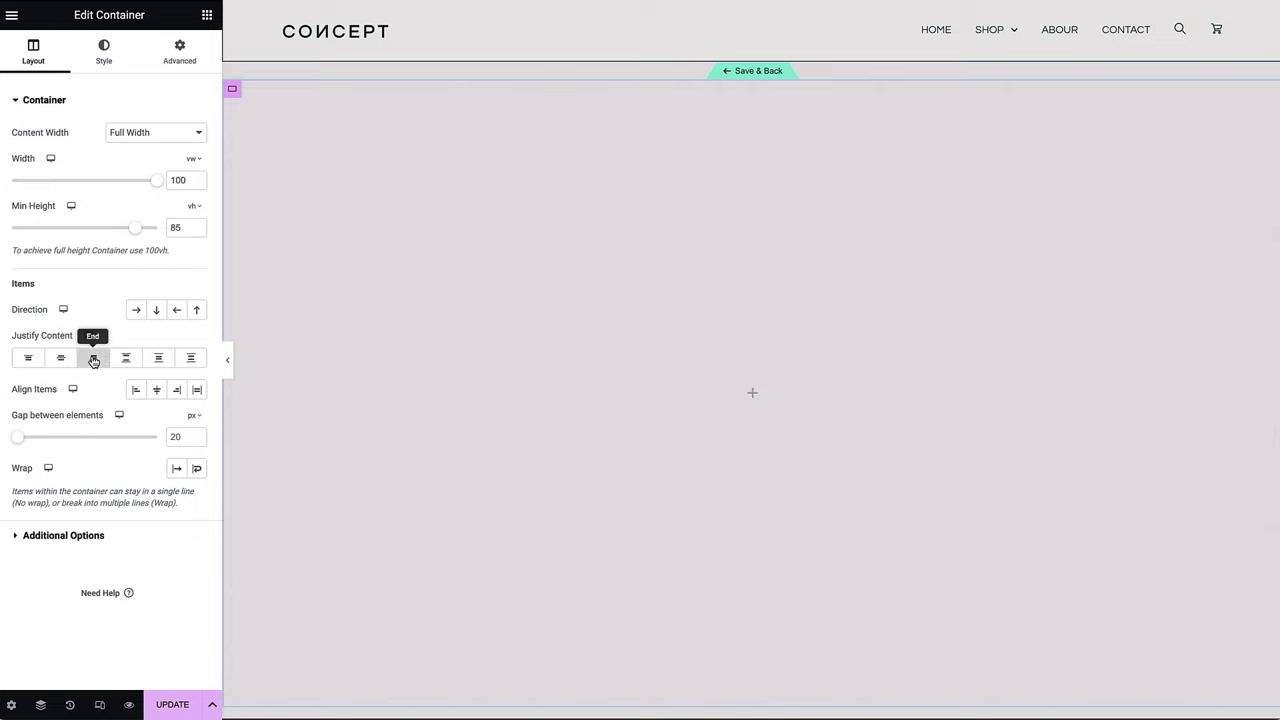
pyautogui.click(136, 392)
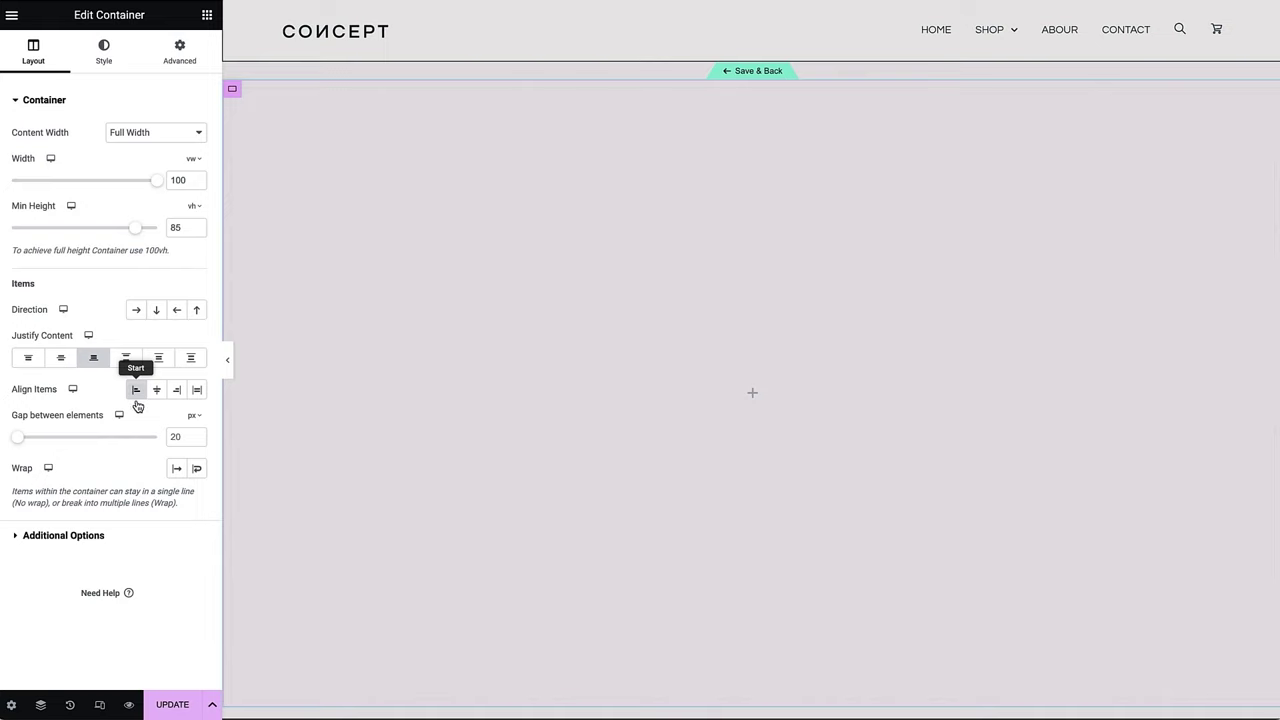
pyautogui.click(178, 440)
pyautogui.write('16')
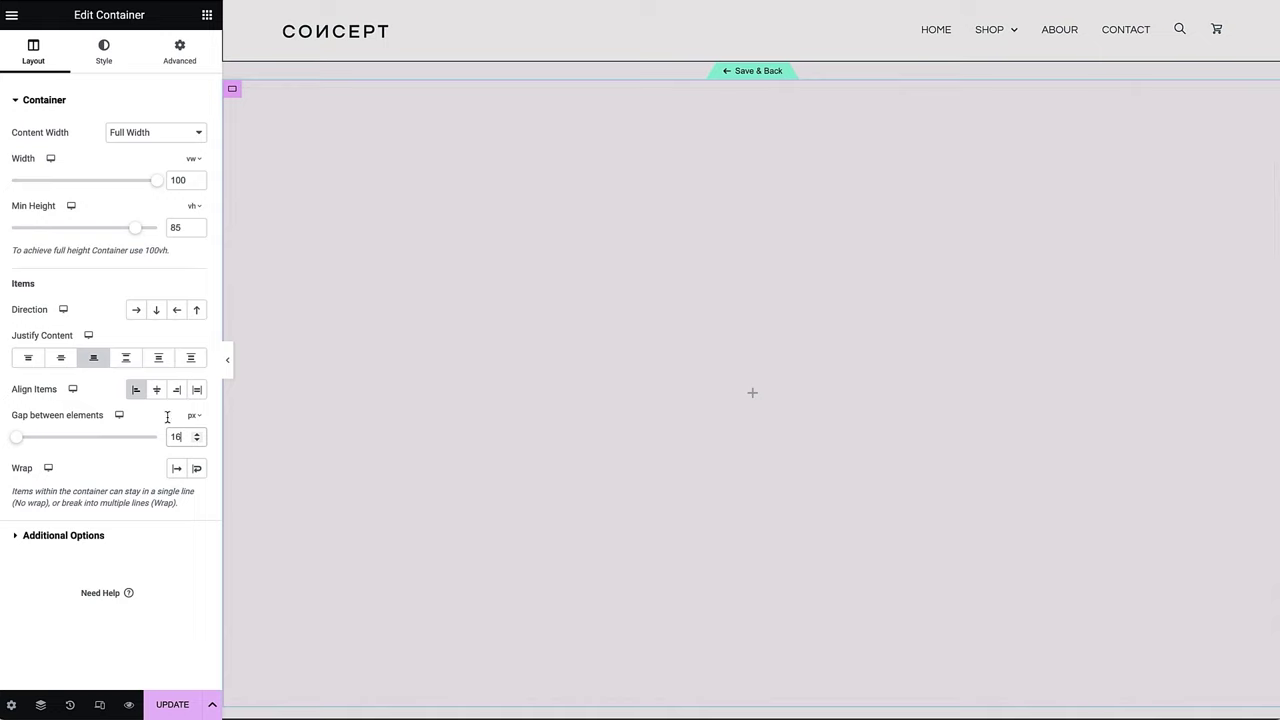
# - Give the container a classic background that dynamically uses the post's Featured Image
pyautogui.click(104, 52)
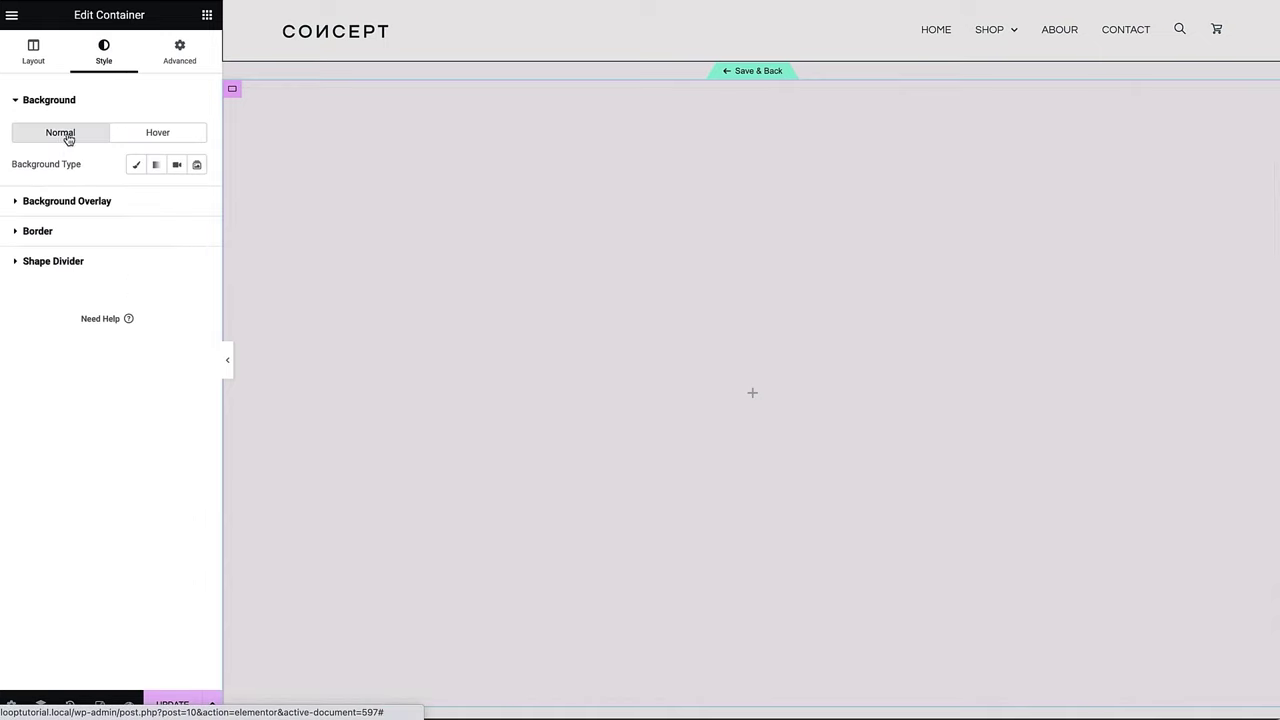
pyautogui.click(142, 170)
pyautogui.click(197, 303)
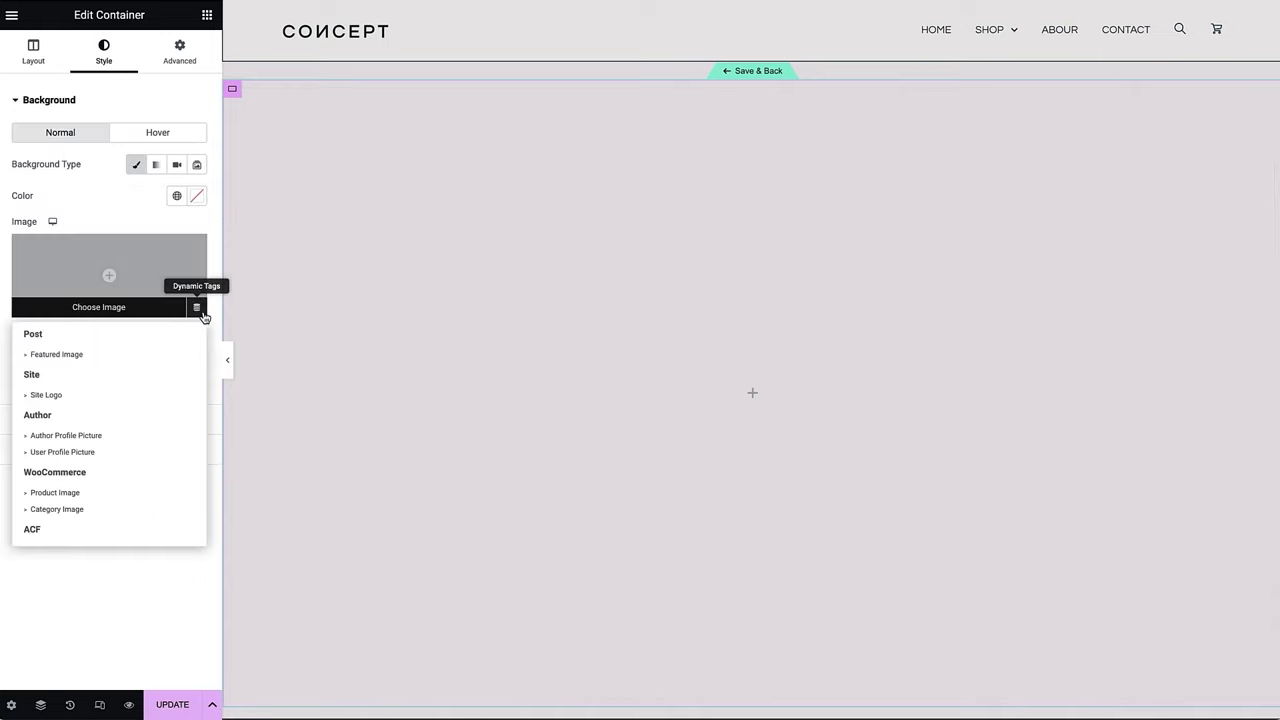
pyautogui.click(155, 352)
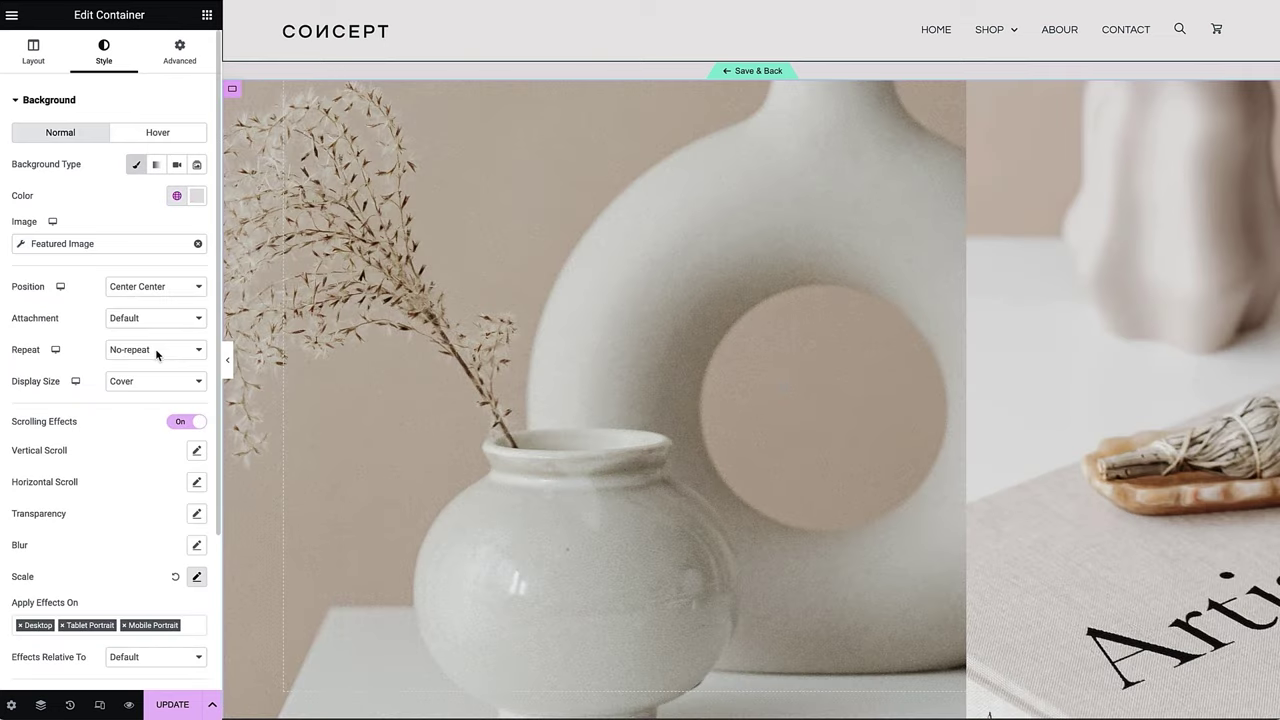
# - Add a Post Title to the container, a Shop Now button below it and a Post Excerpt above the title
pyautogui.click(207, 14)
pyautogui.moveTo(56, 280); pyautogui.dragTo(333, 436)
pyautogui.click(207, 14)
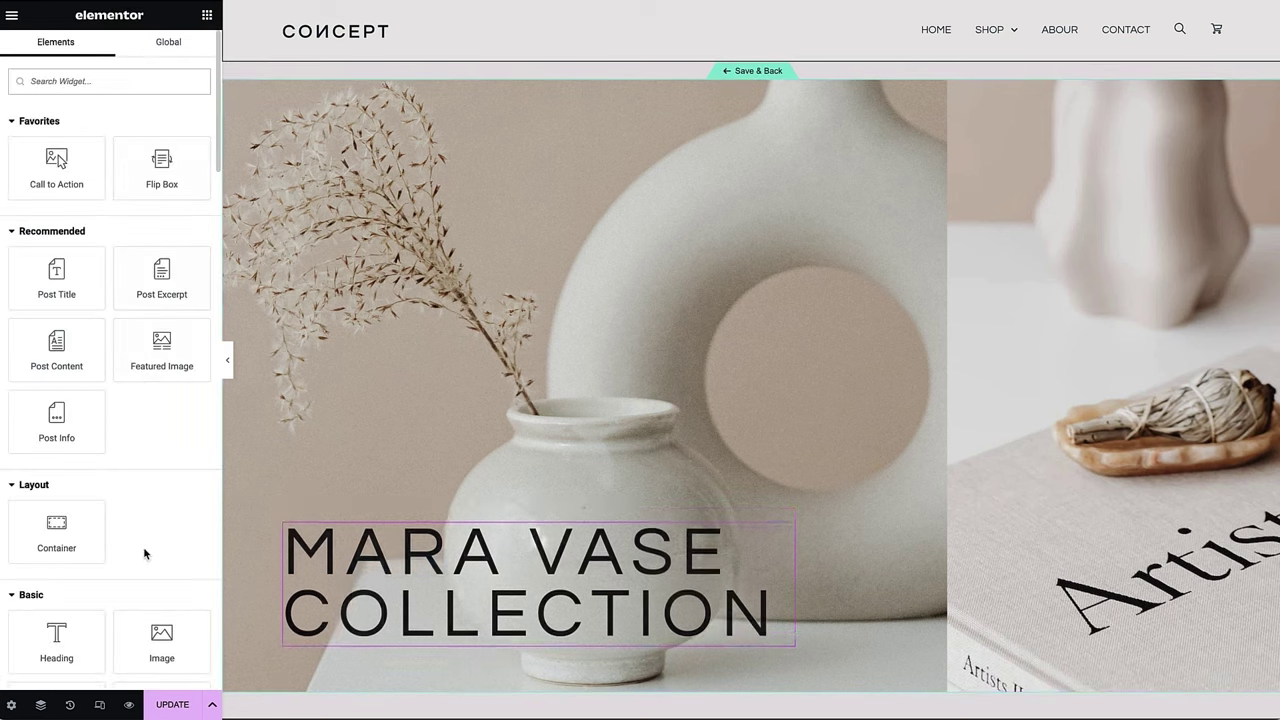
pyautogui.scroll(-3, 145, 550)
pyautogui.moveTo(77, 534); pyautogui.dragTo(330, 622)
pyautogui.click(207, 14)
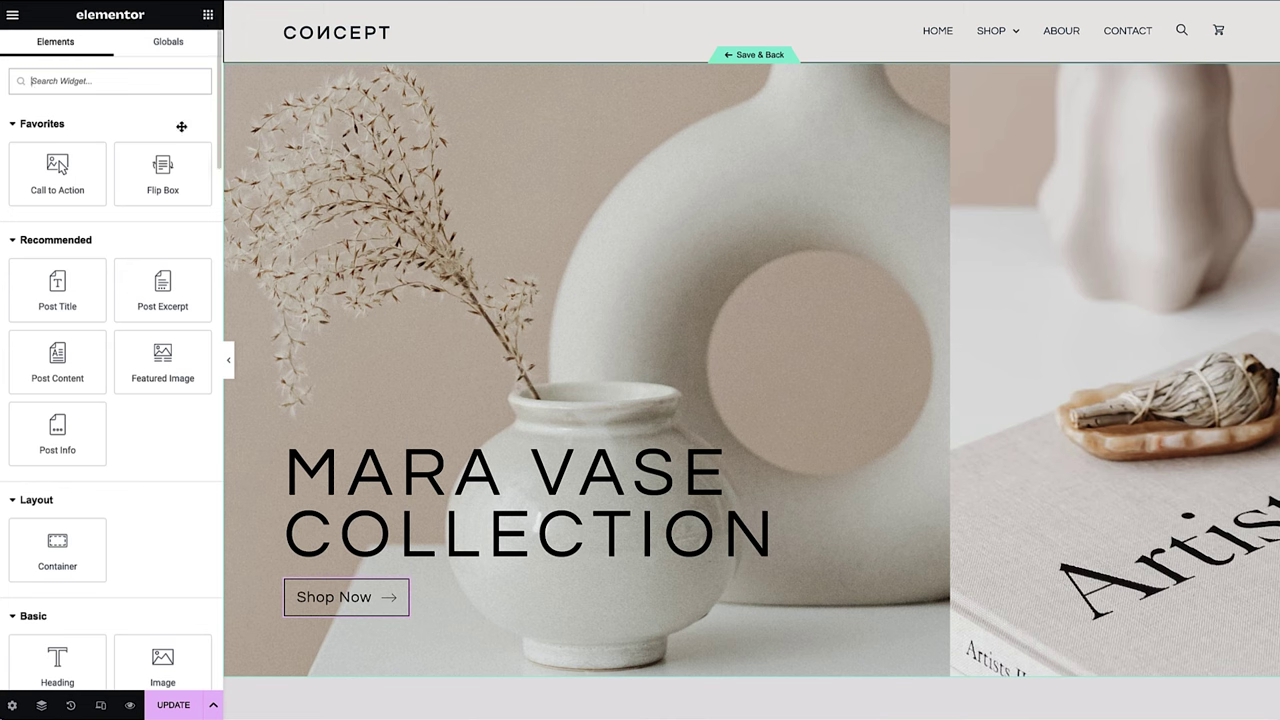
pyautogui.moveTo(162, 293); pyautogui.dragTo(355, 450)
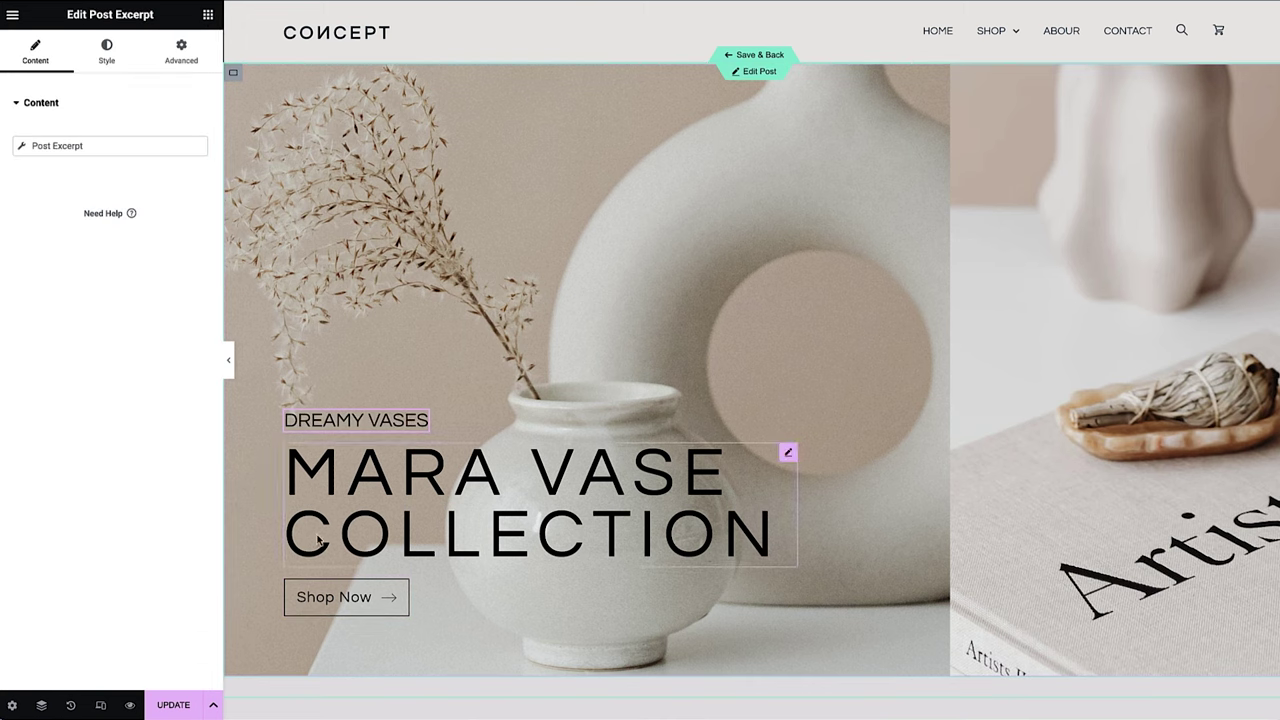
# - Switch to the mobile preview and set the hero container's minimum height to 55 vh
pyautogui.click(100, 705)
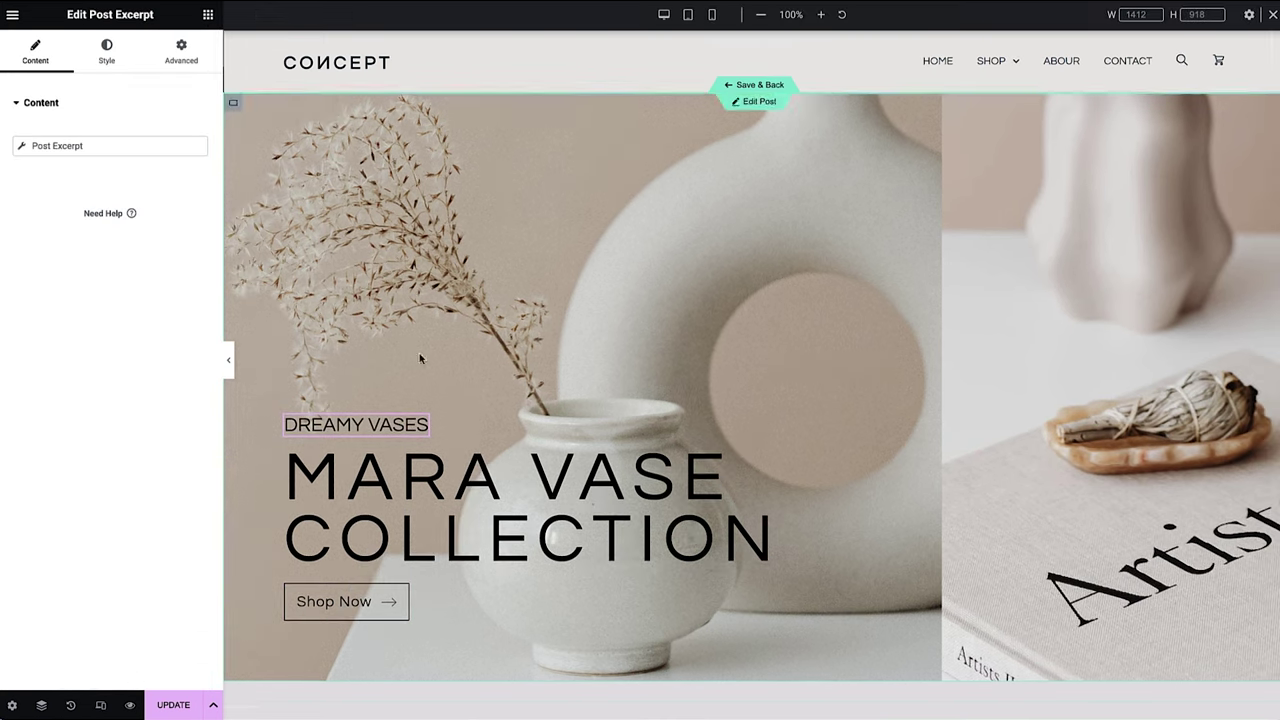
pyautogui.click(711, 16)
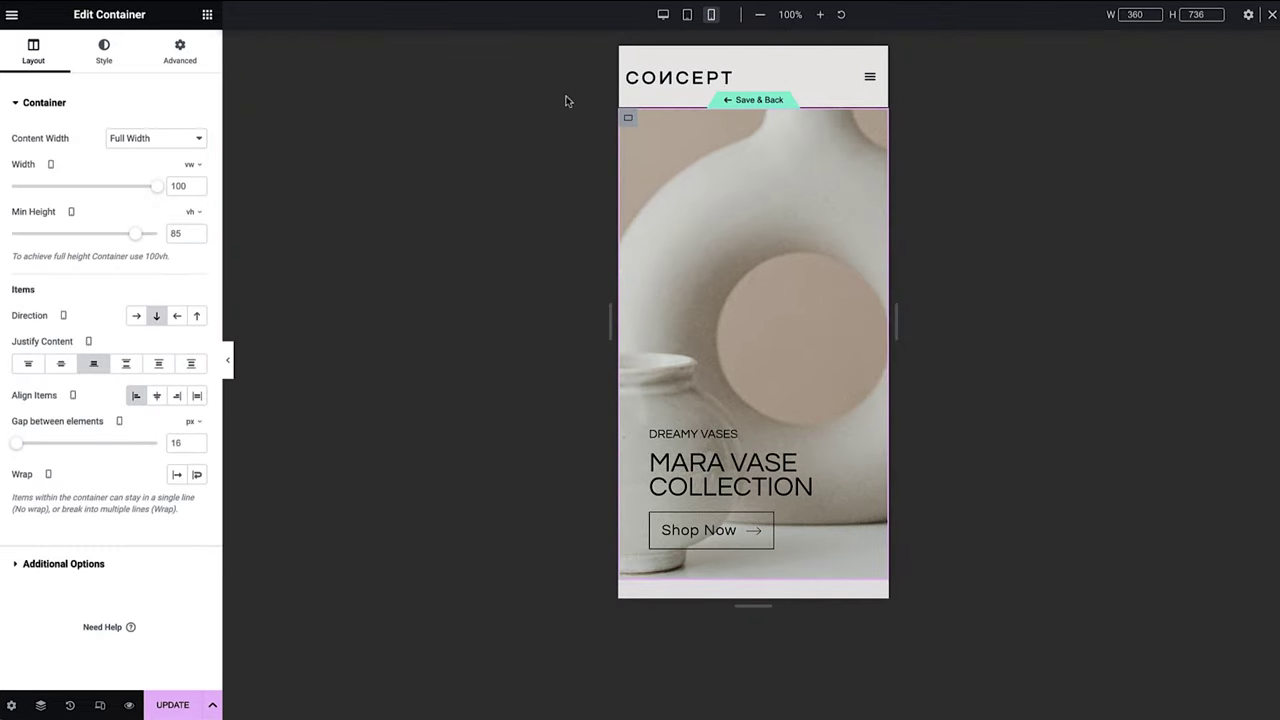
pyautogui.moveTo(135, 233); pyautogui.dragTo(91, 233)
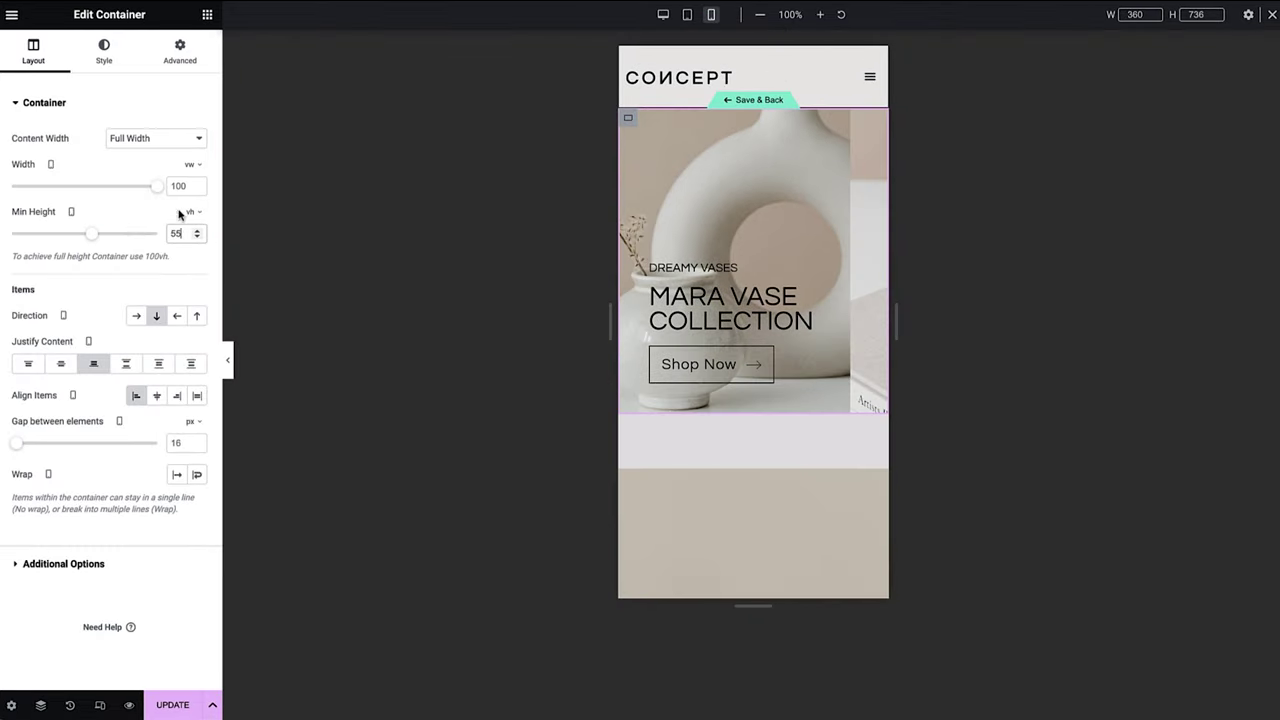
# - For mobile, set a custom background position with X at -132 px, a custom display size, and padding of 24, 24, 36 and 24 px
pyautogui.click(106, 48)
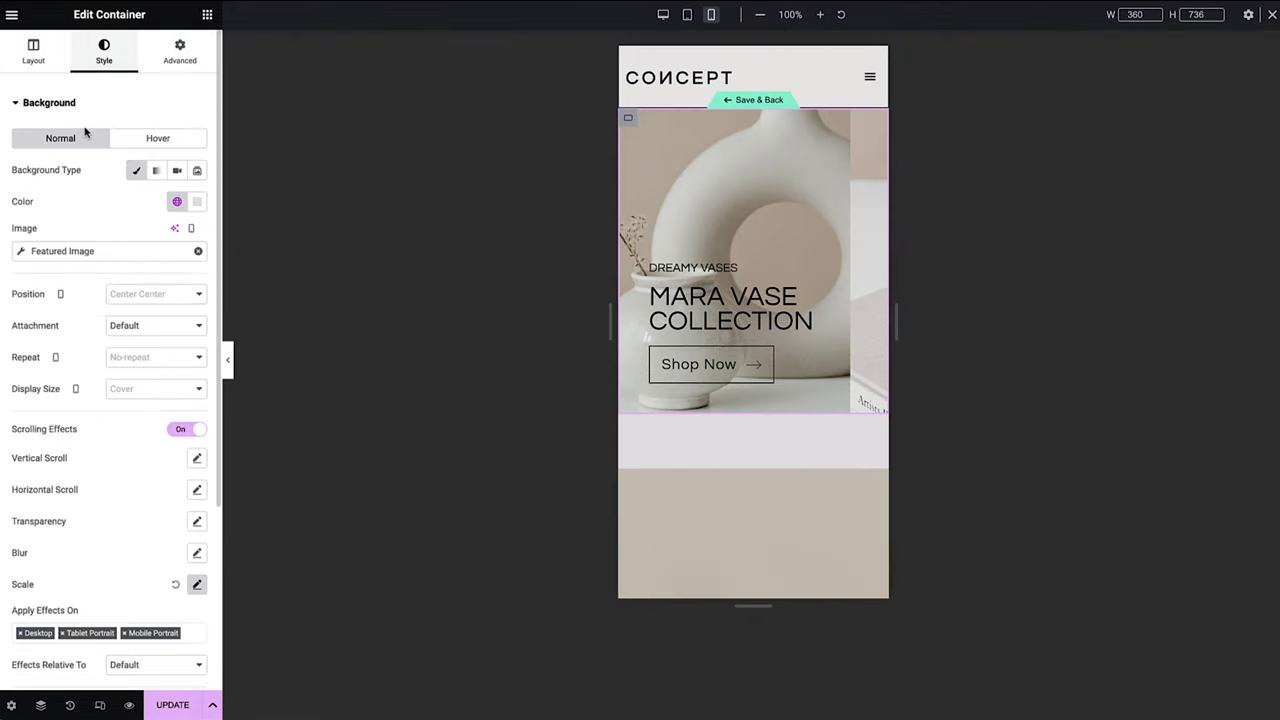
pyautogui.click(134, 299)
pyautogui.click(134, 452)
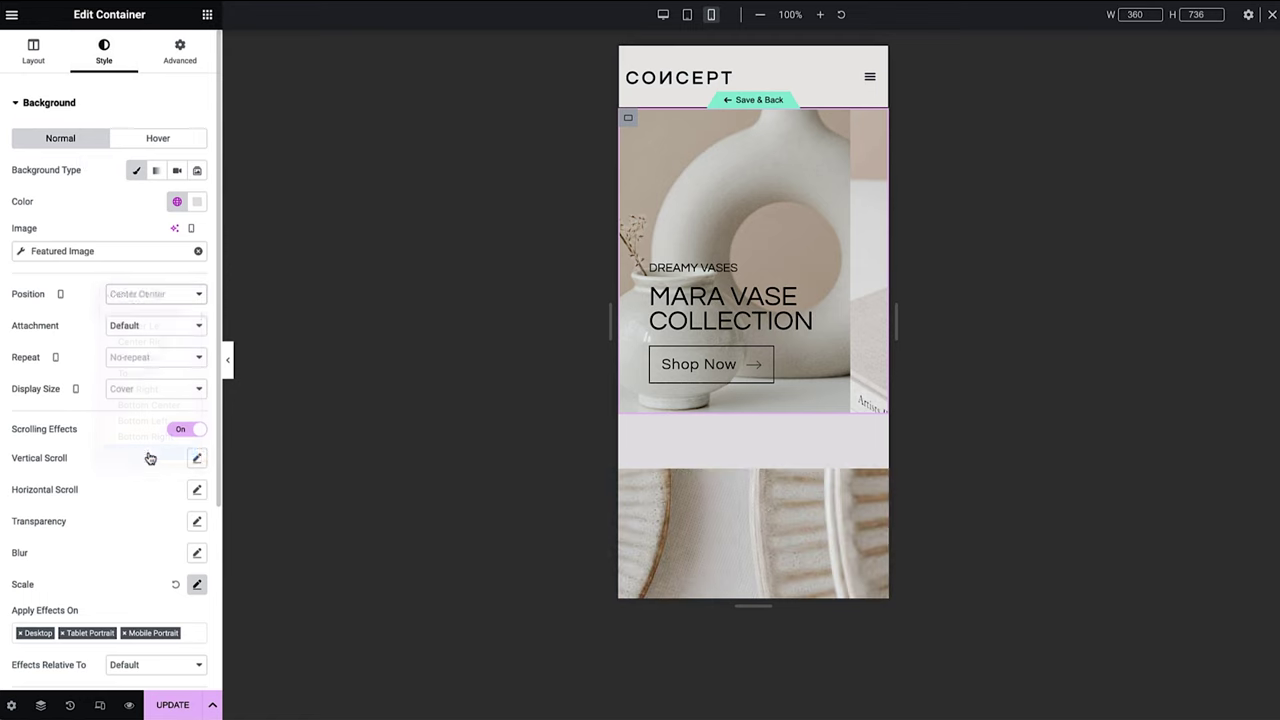
pyautogui.click(155, 483)
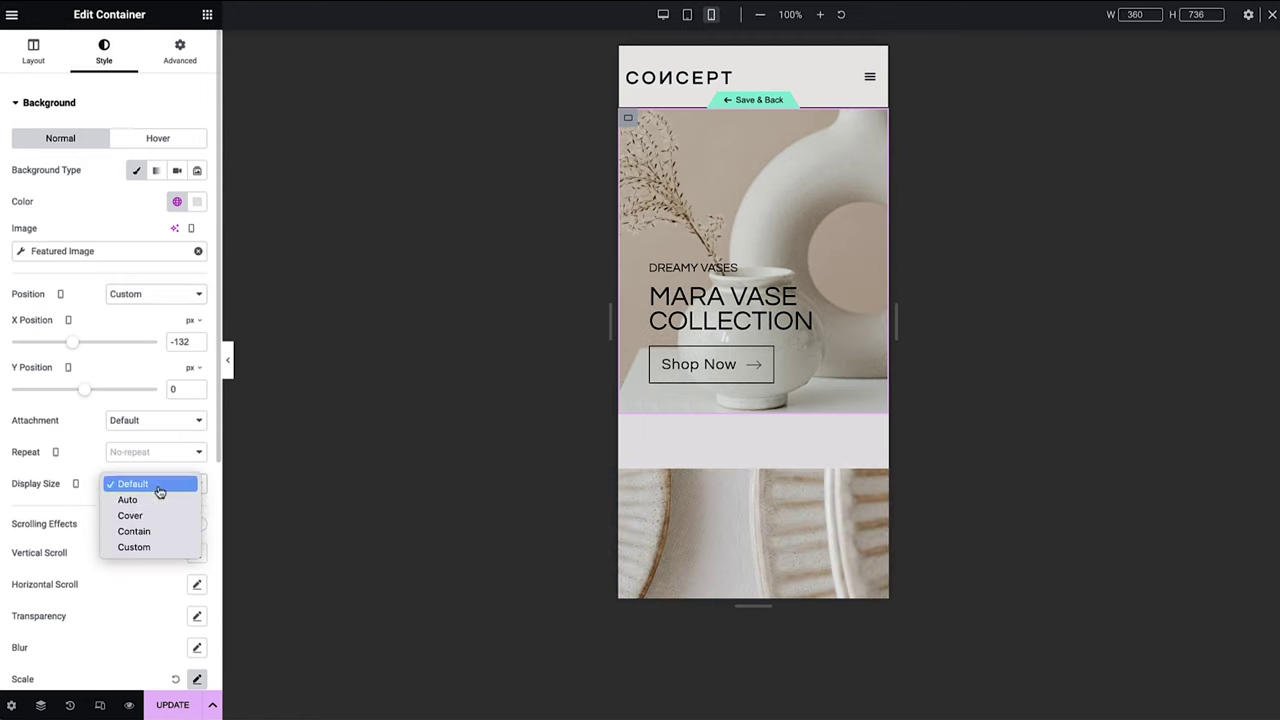
pyautogui.click(157, 547)
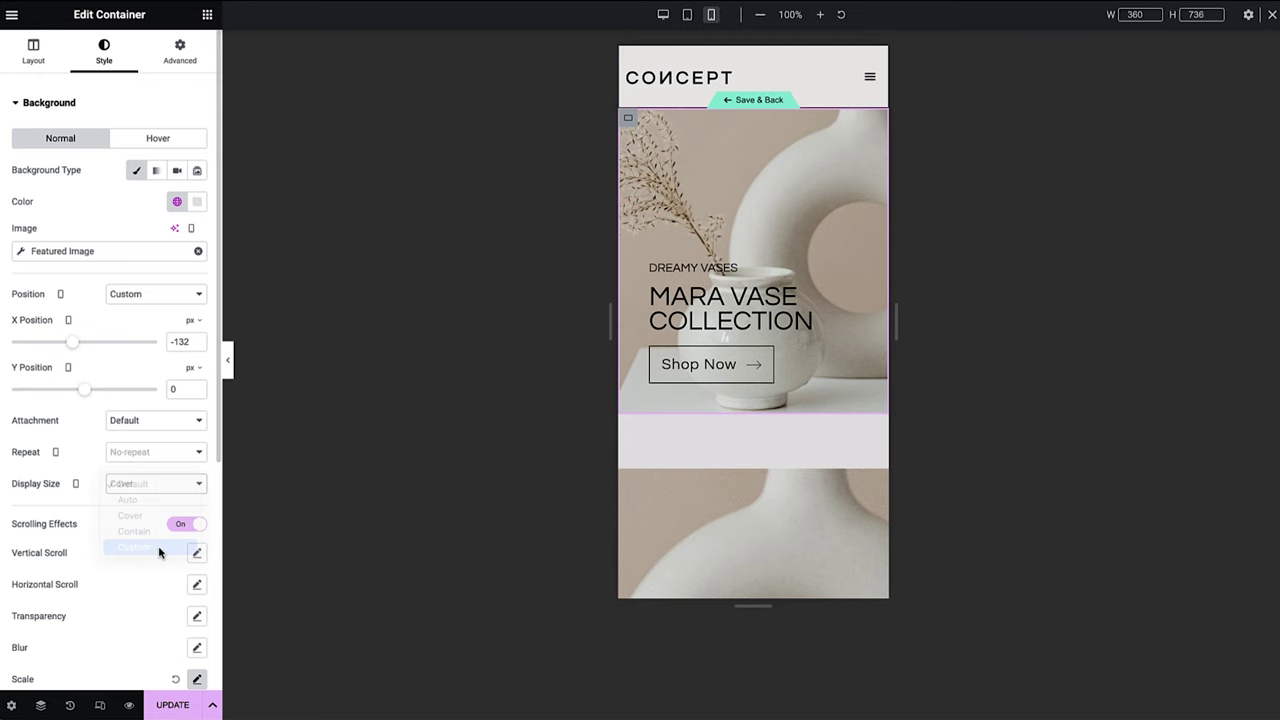
pyautogui.click(180, 50)
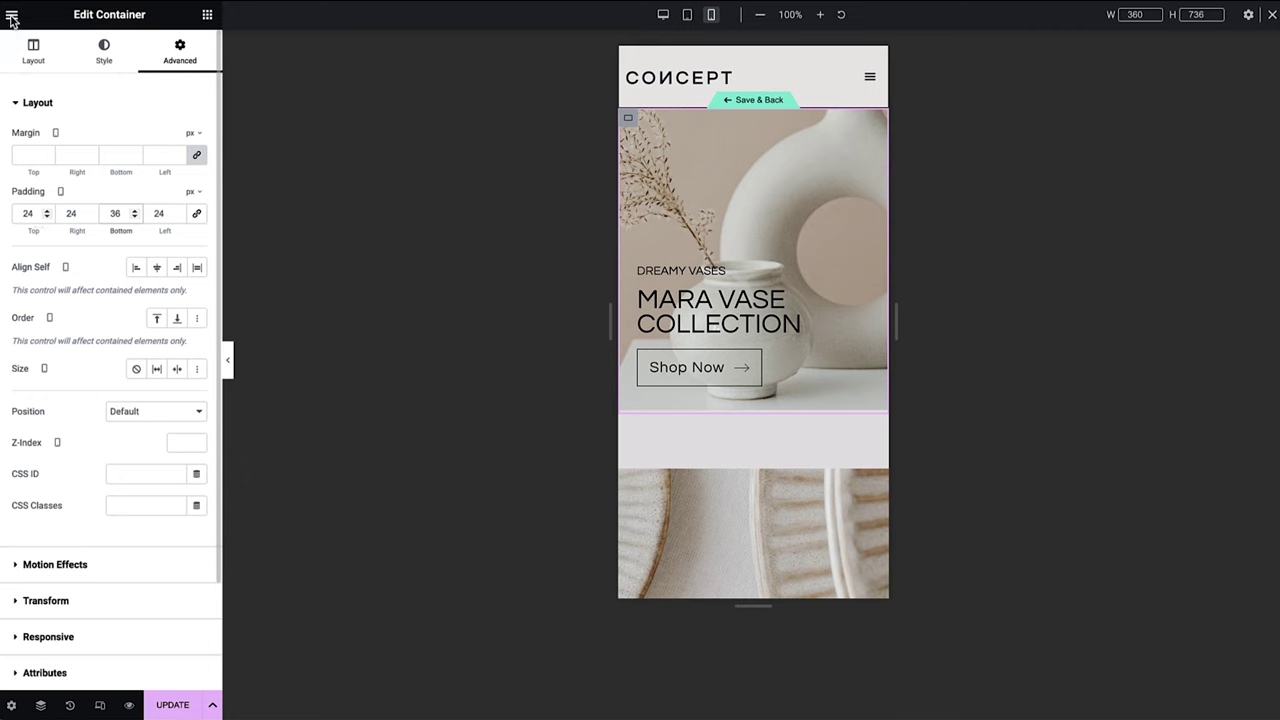
# - Review the mobile typography of the Hero Title global font in the site settings
pyautogui.click(12, 16)
pyautogui.click(58, 88)
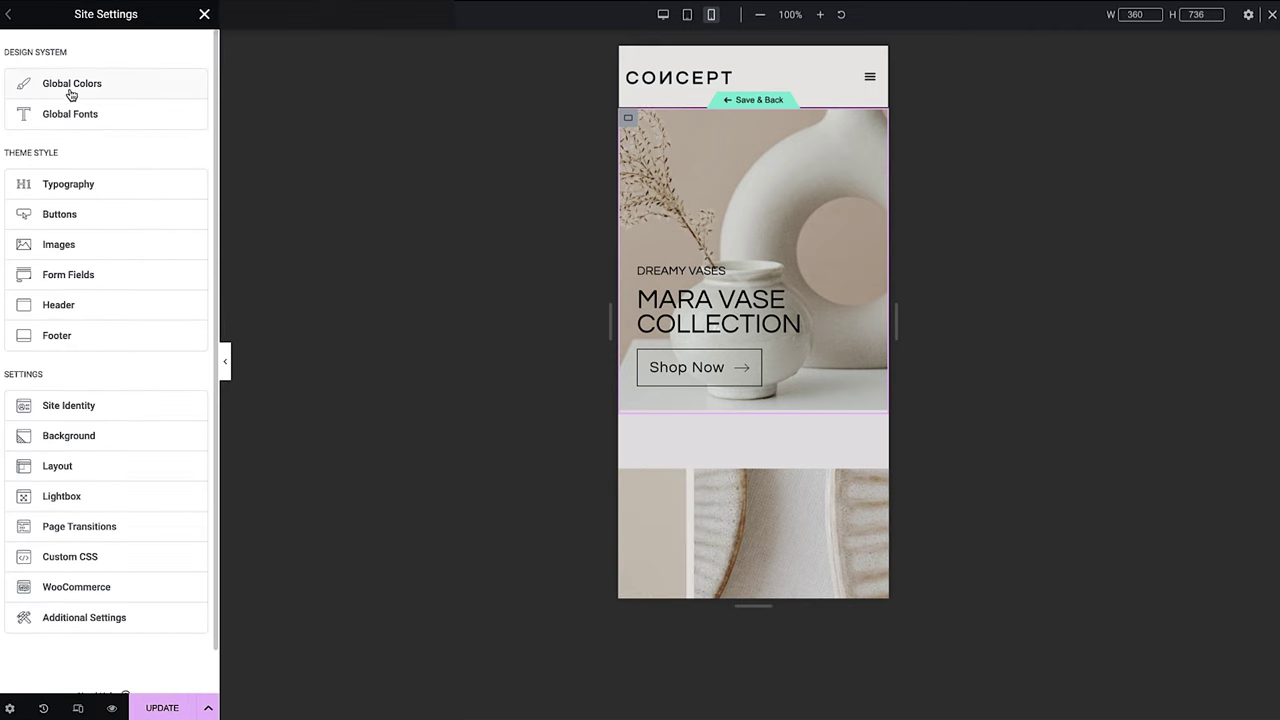
pyautogui.click(145, 122)
pyautogui.click(194, 97)
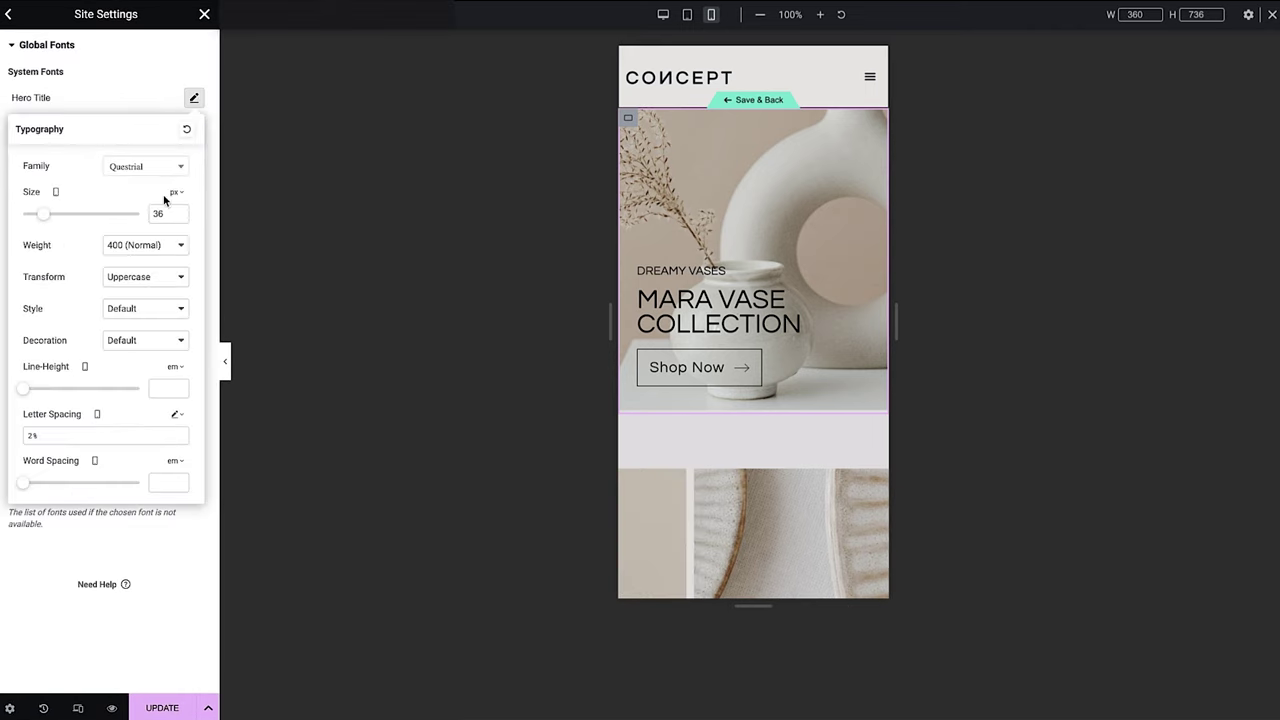
pyautogui.click(8, 16)
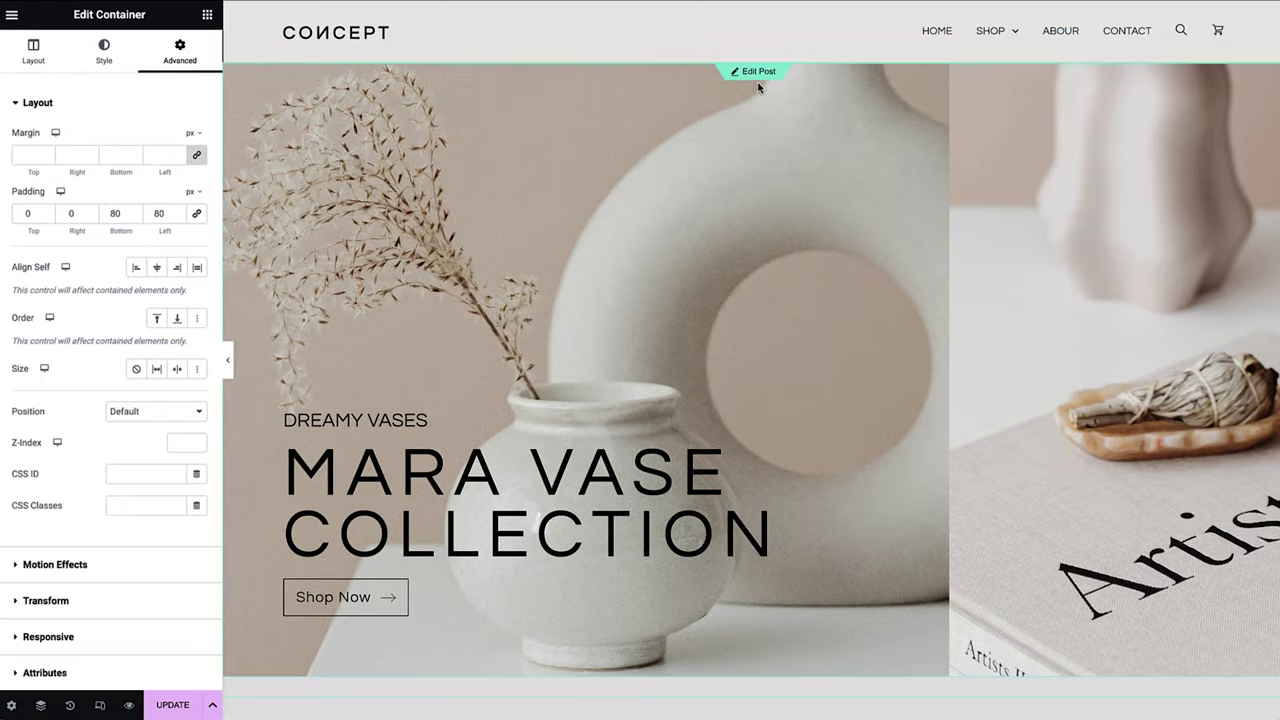
# - Save the hero loop item and return to the page, keeping Posts as the carousel's template type
pyautogui.click(758, 74)
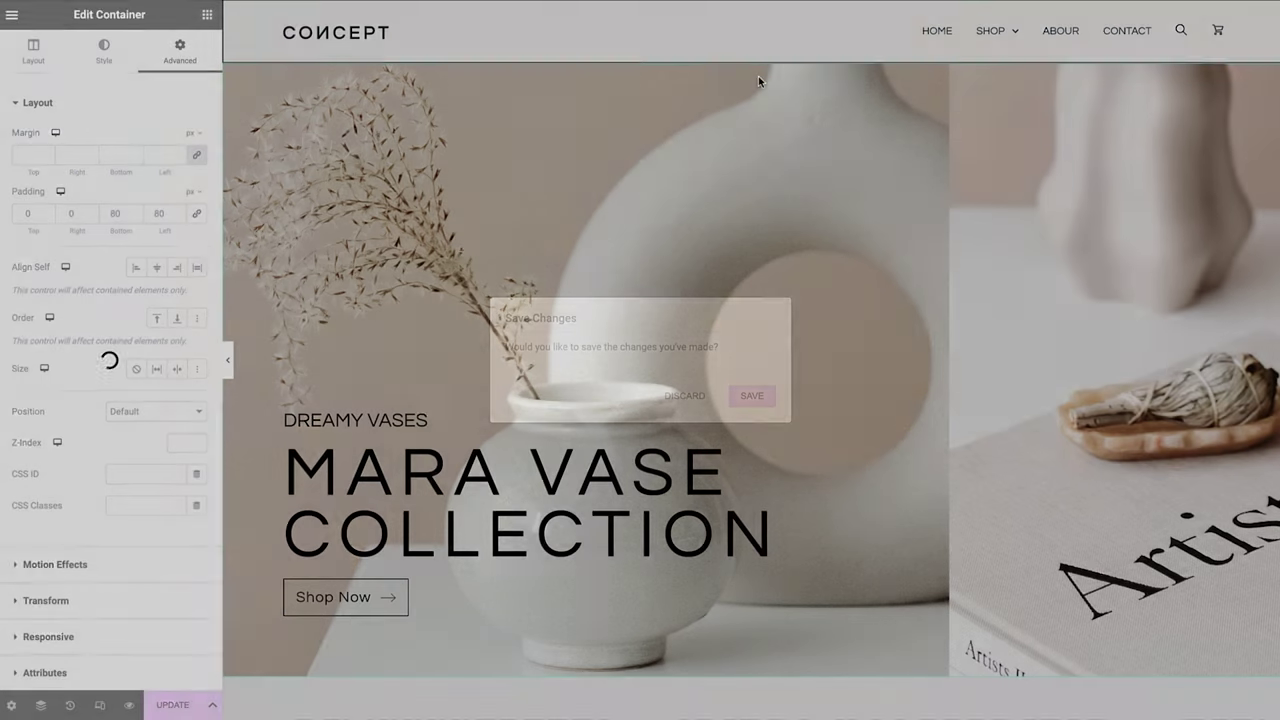
pyautogui.click(750, 400)
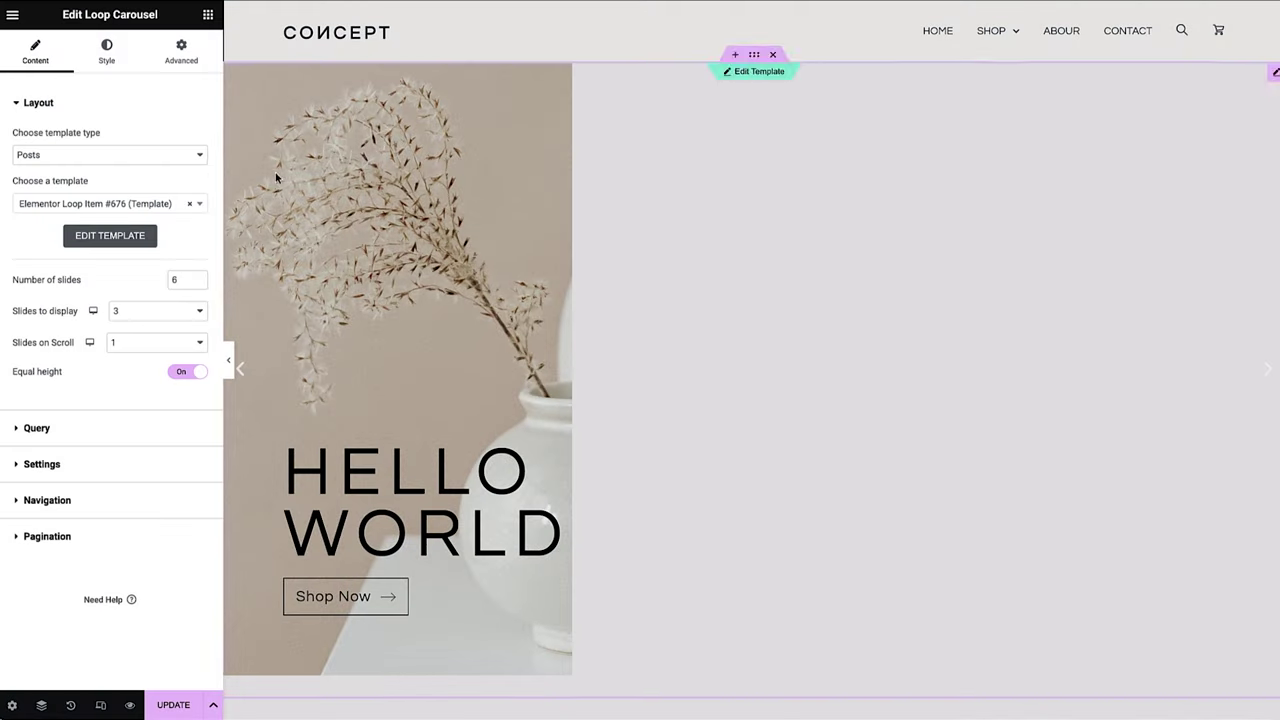
pyautogui.click(201, 158)
pyautogui.click(201, 159)
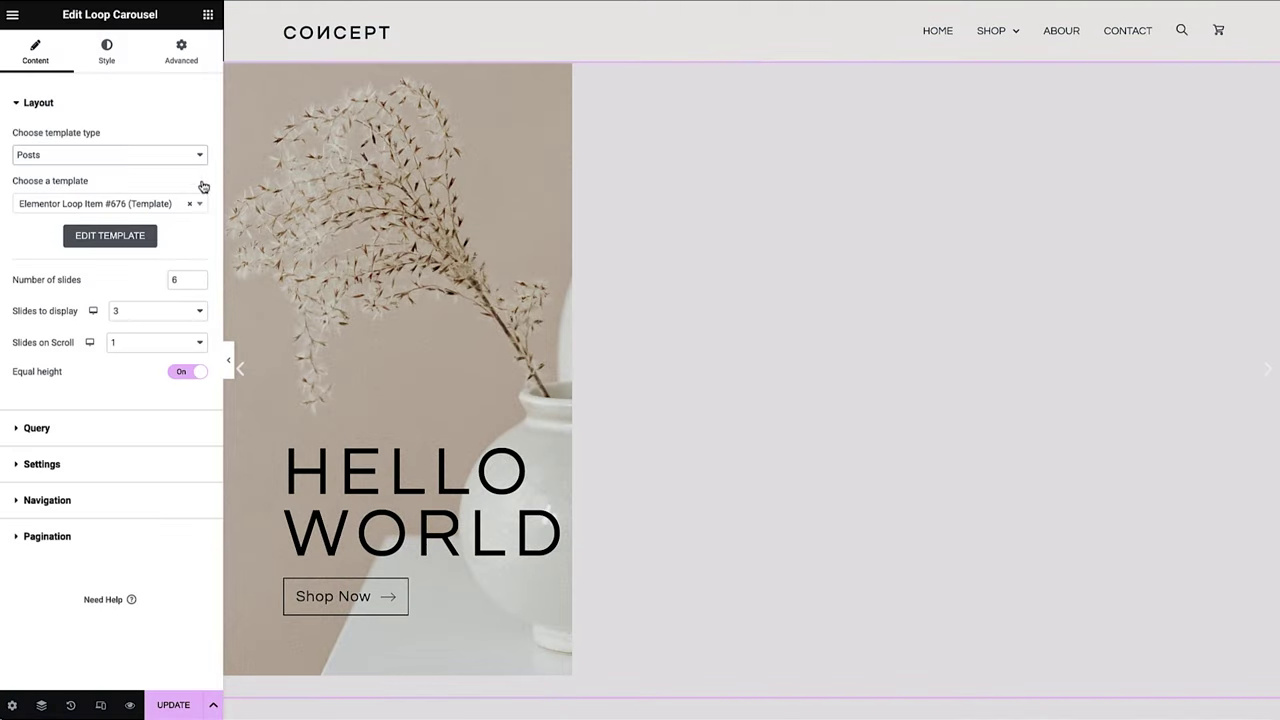
# - Set the Loop Carousel to 3 slides in total with 1 slide displayed at a time
pyautogui.click(183, 280)
pyautogui.doubleClick(175, 280)
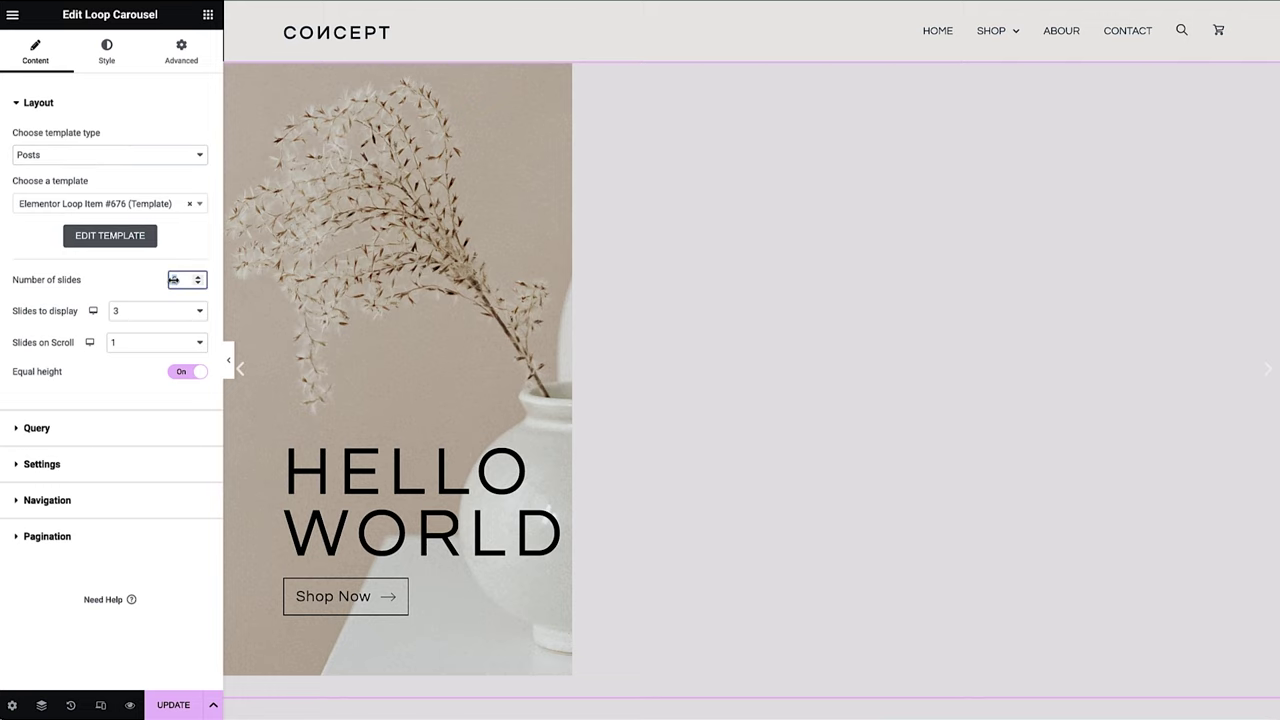
pyautogui.write('3')
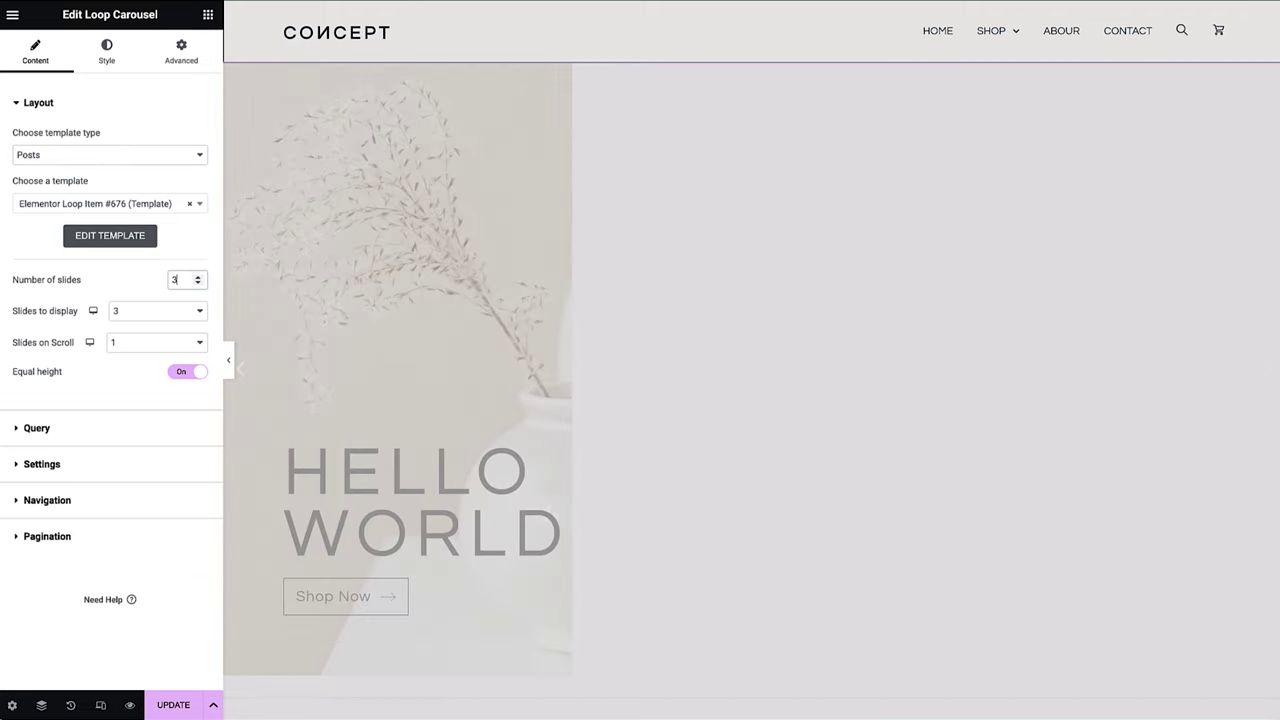
pyautogui.click(175, 310)
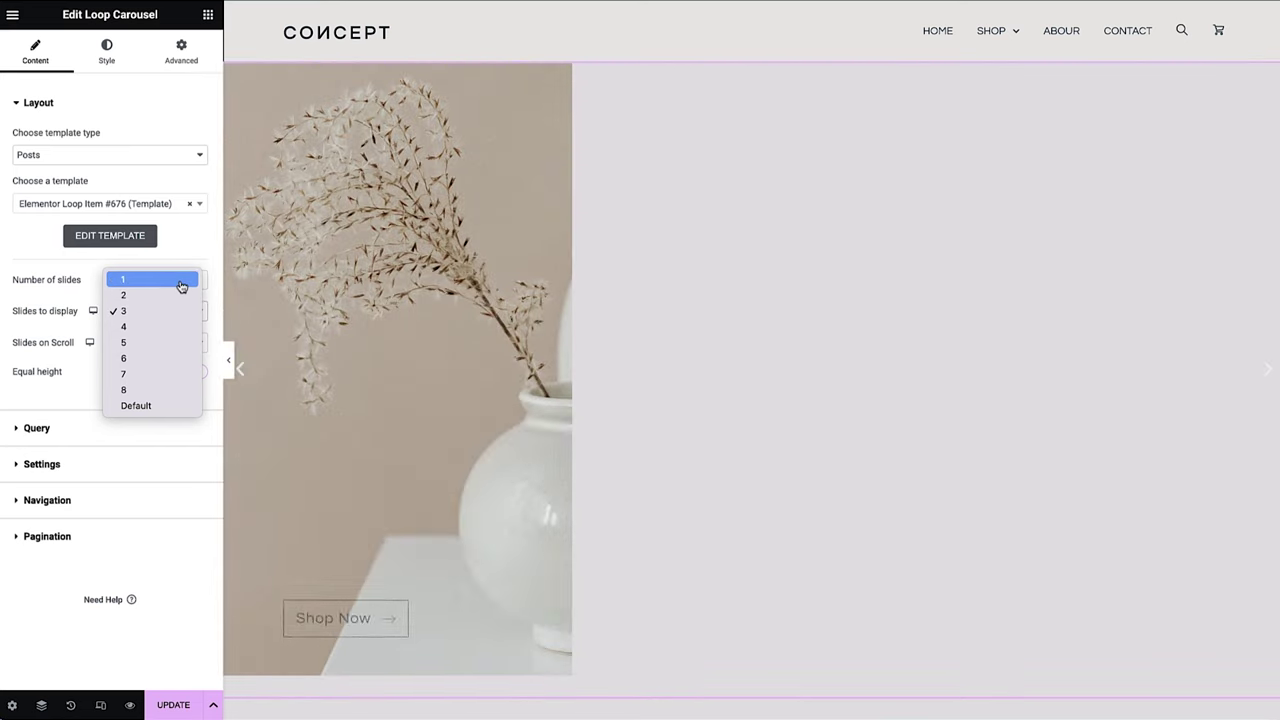
pyautogui.click(178, 280)
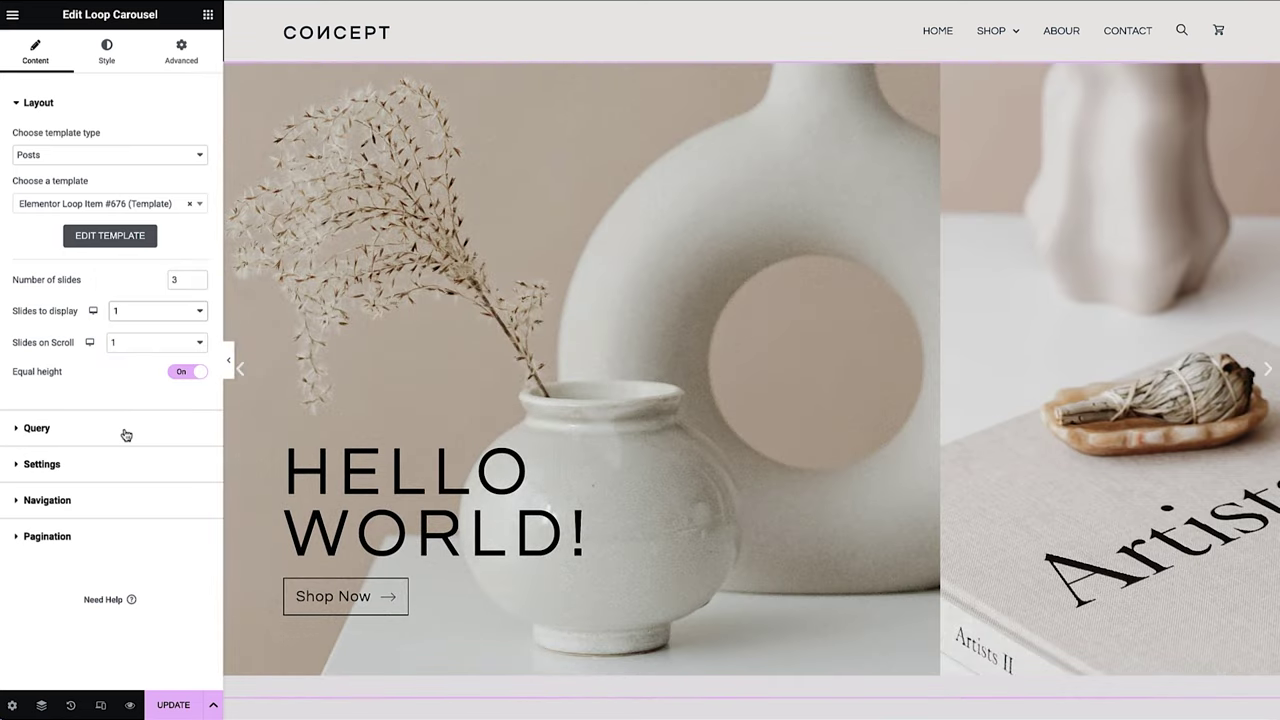
# - Set the Loop Carousel's query source to Landing Pages
pyautogui.click(126, 431)
pyautogui.click(180, 177)
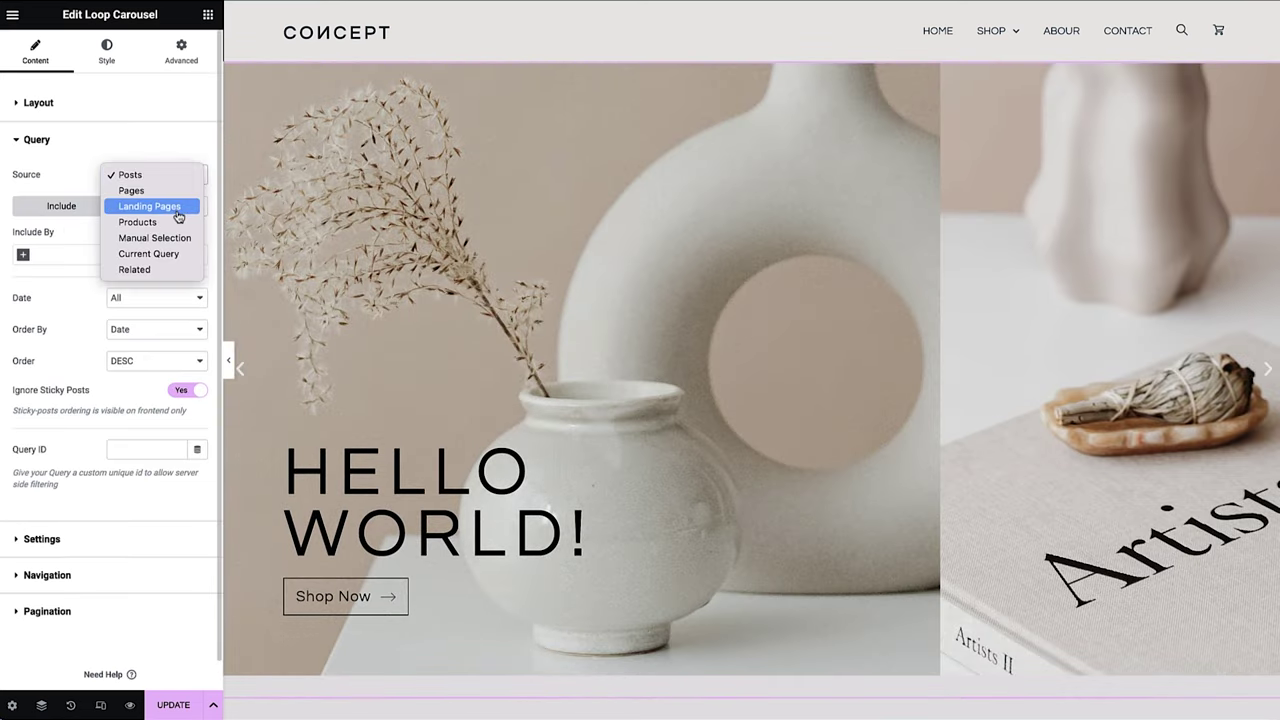
pyautogui.press('Escape')
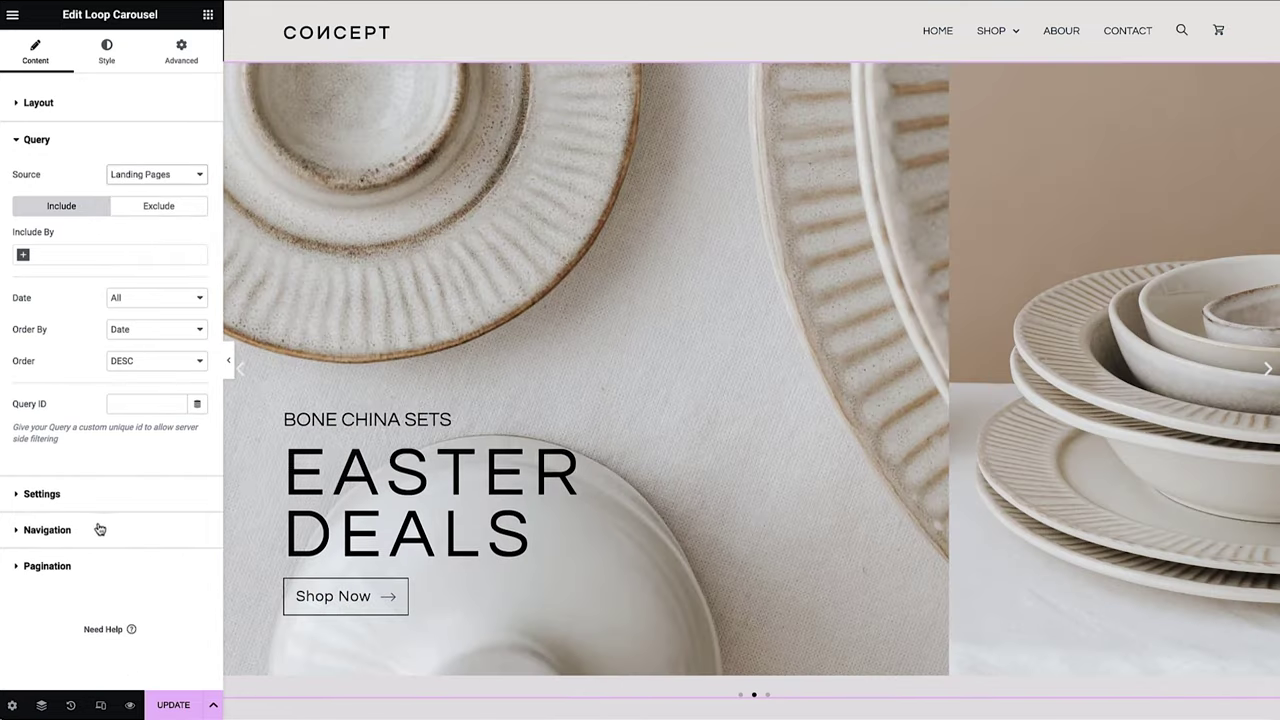
# - Hide the carousel's navigation arrows and open its pagination settings
pyautogui.click(97, 529)
pyautogui.click(177, 245)
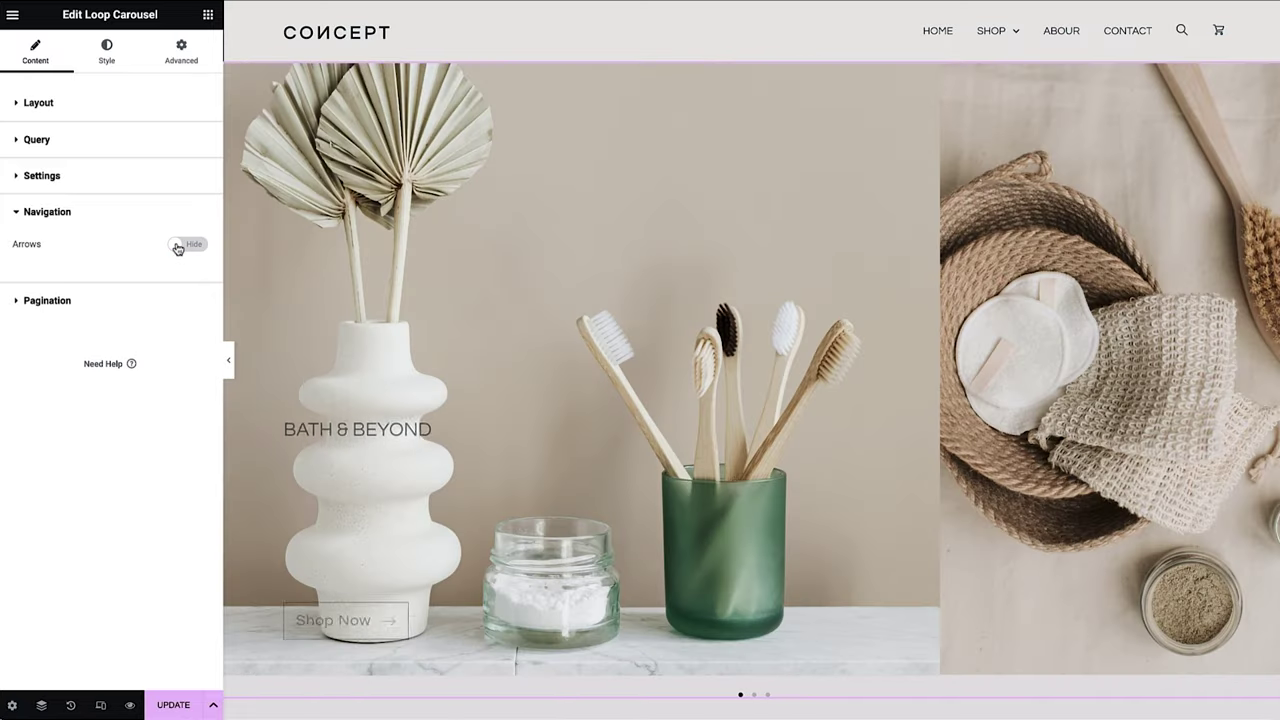
pyautogui.click(163, 296)
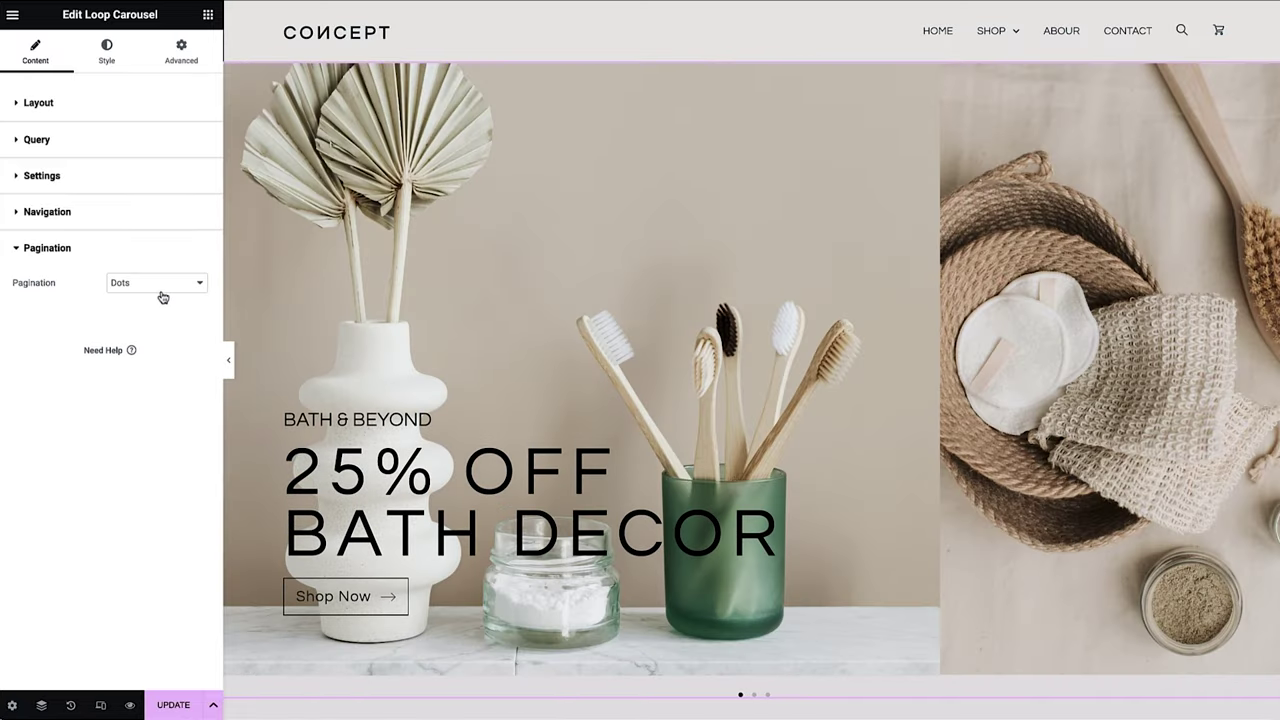